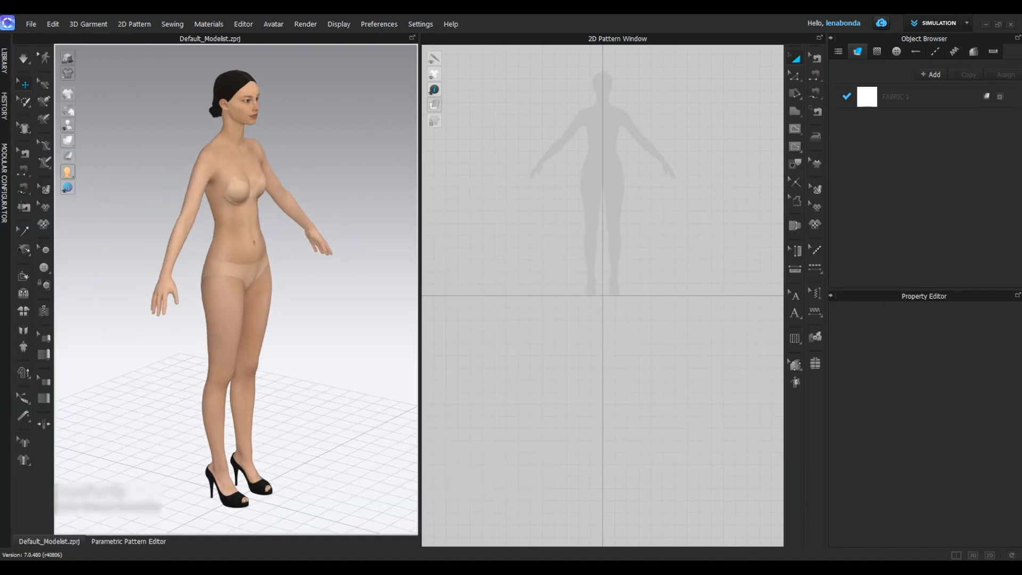
# Step: Delete the avatar's high-heeled shoes
pyautogui.moveTo(340, 351); pyautogui.dragTo(272, 320, button='right')
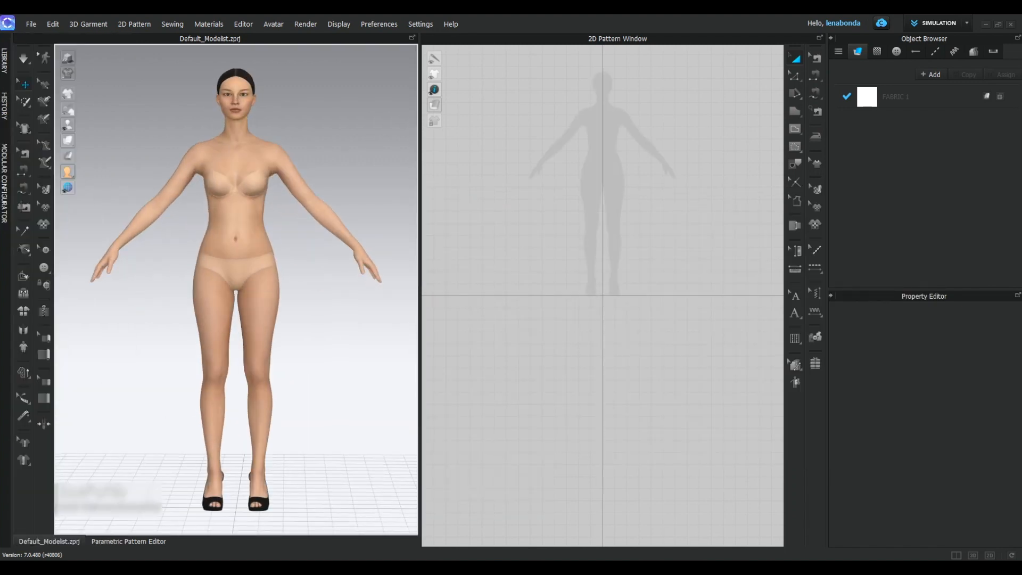
pyautogui.click(262, 504)
pyautogui.rightClick(208, 321)
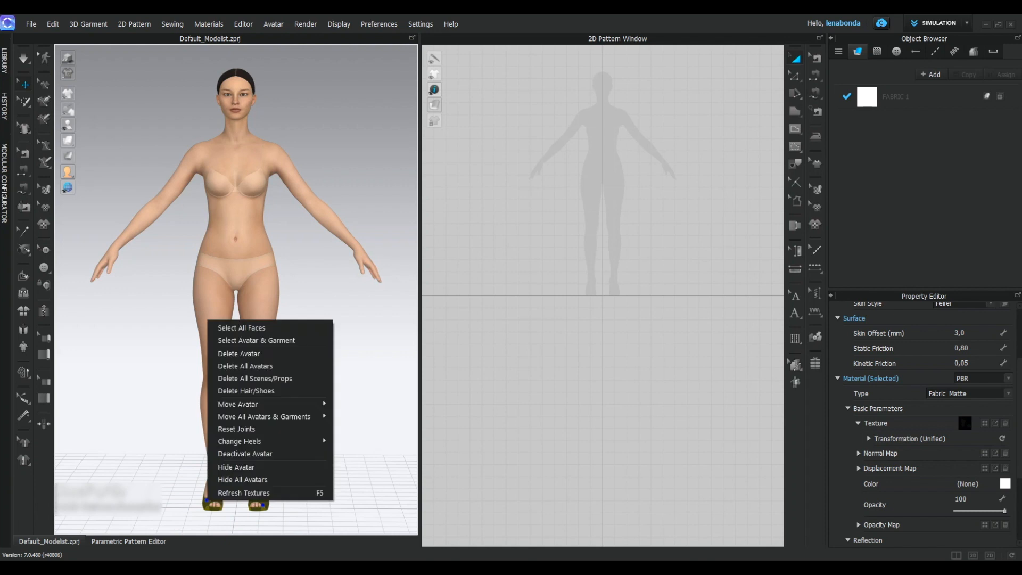
pyautogui.click(246, 390)
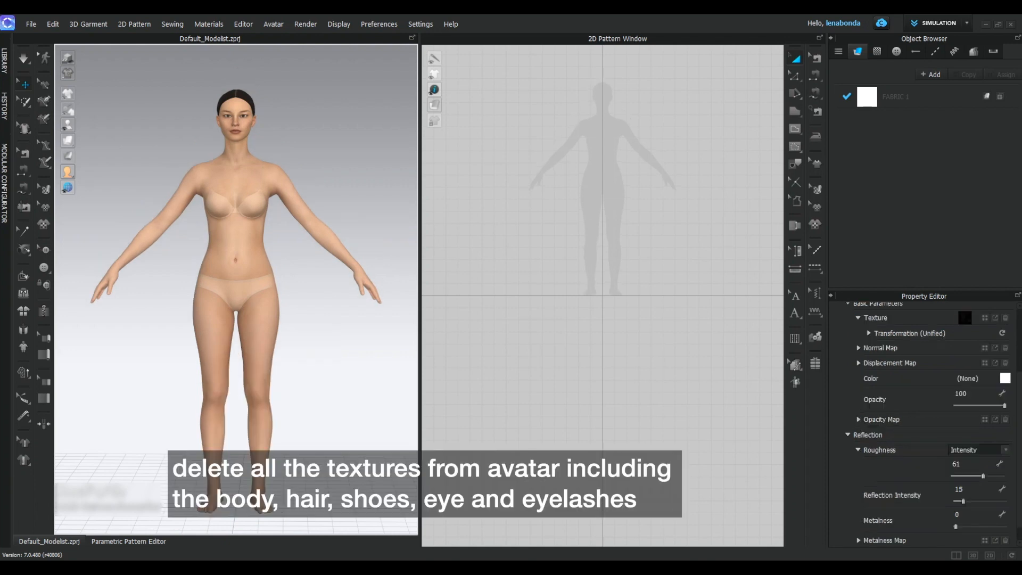
# Step: Delete the avatar's hair
pyautogui.moveTo(309, 298); pyautogui.dragTo(181, 298, button='right')
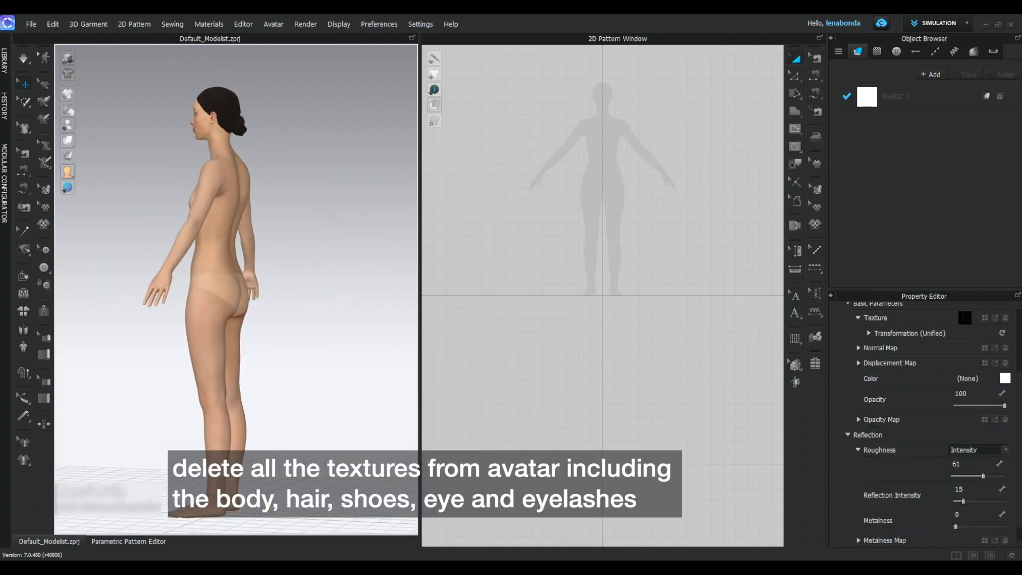
pyautogui.click(216, 100)
pyautogui.rightClick(215, 99)
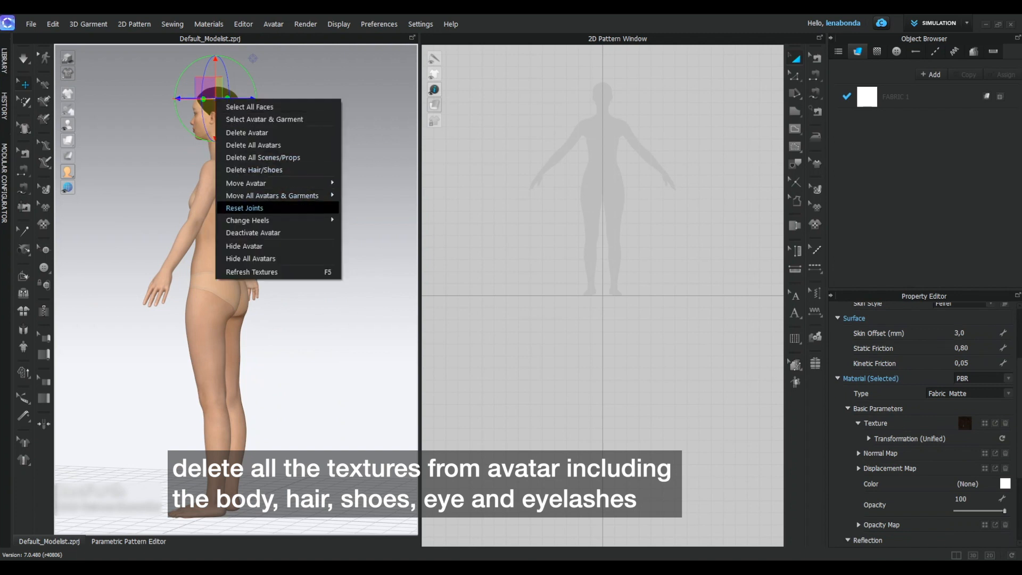
pyautogui.click(254, 170)
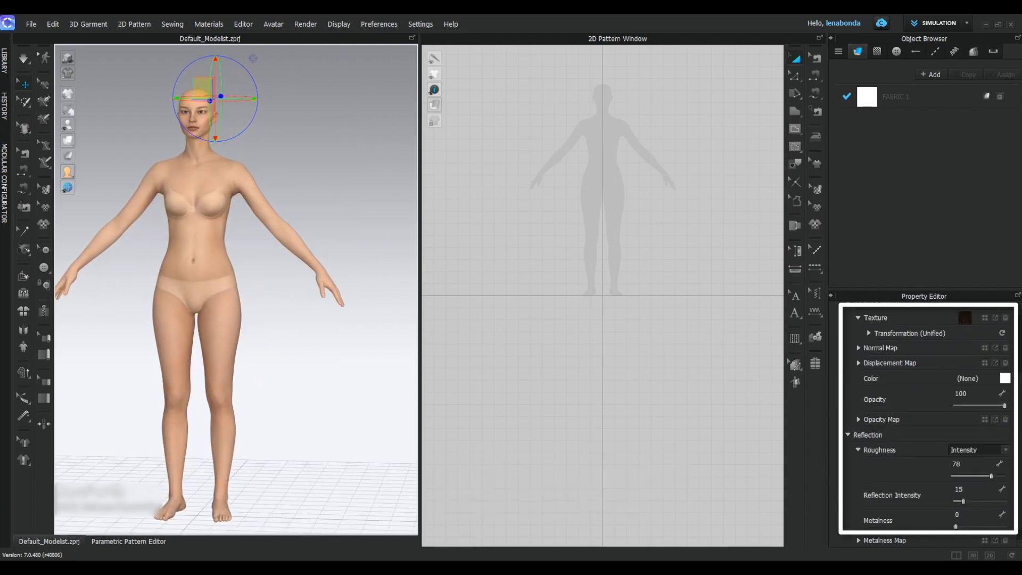
# Step: Remove the skin texture from the avatar's head, torso, arms and legs
pyautogui.click(191, 229)
pyautogui.keyDown('shift'); pyautogui.click(270, 214); pyautogui.keyUp('shift')
pyautogui.keyDown('shift'); pyautogui.click(202, 100); pyautogui.keyUp('shift')
pyautogui.click(1006, 423)
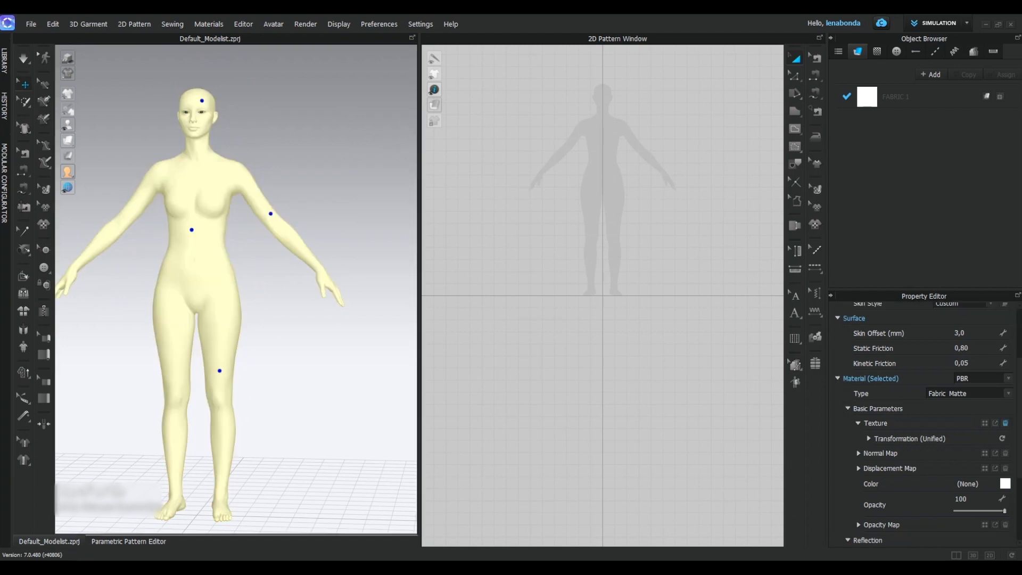
# Step: Remove the texture from both of the avatar's eyes
pyautogui.click(330, 176)
pyautogui.scroll(5, 238, 277)
pyautogui.moveTo(238, 181); pyautogui.dragTo(260, 360, button='middle')
pyautogui.scroll(4, 237, 282)
pyautogui.scroll(4, 155, 171)
pyautogui.moveTo(138, 139); pyautogui.dragTo(260, 301, button='middle')
pyautogui.scroll(4, 243, 282)
pyautogui.click(241, 232)
pyautogui.keyDown('shift'); pyautogui.click(340, 231); pyautogui.keyUp('shift')
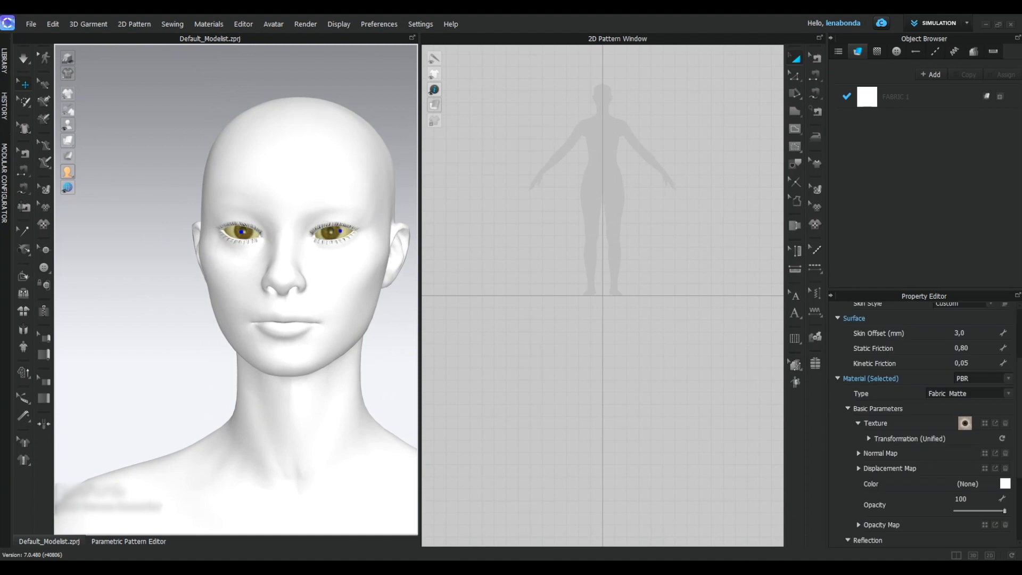
pyautogui.click(1006, 423)
pyautogui.click(392, 335)
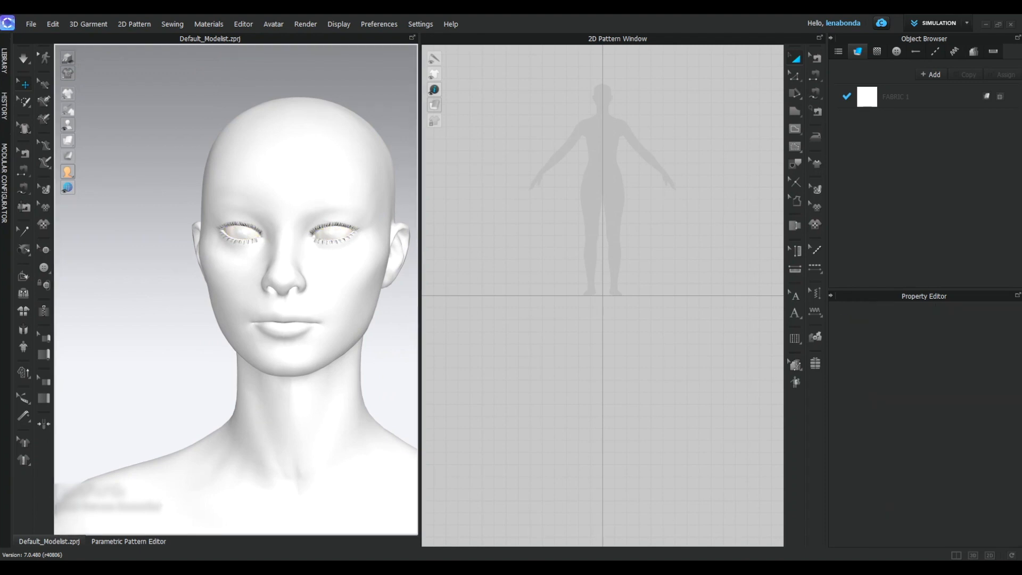
# Step: Remove the texture from the avatar's eyelashes and lower their opacity
pyautogui.click(238, 288)
pyautogui.scroll(3, 238, 288)
pyautogui.click(138, 309)
pyautogui.click(248, 191)
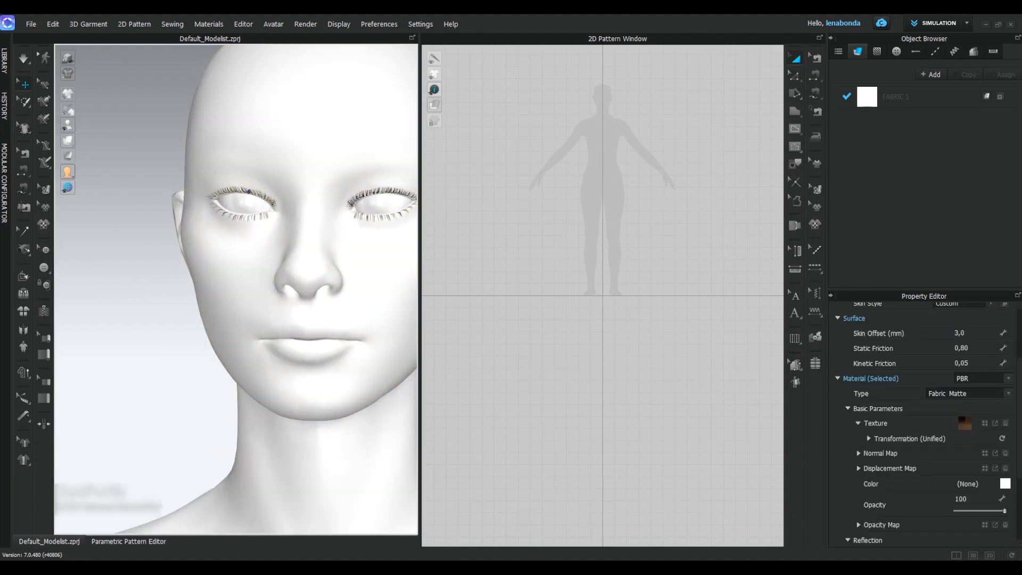
pyautogui.click(1005, 423)
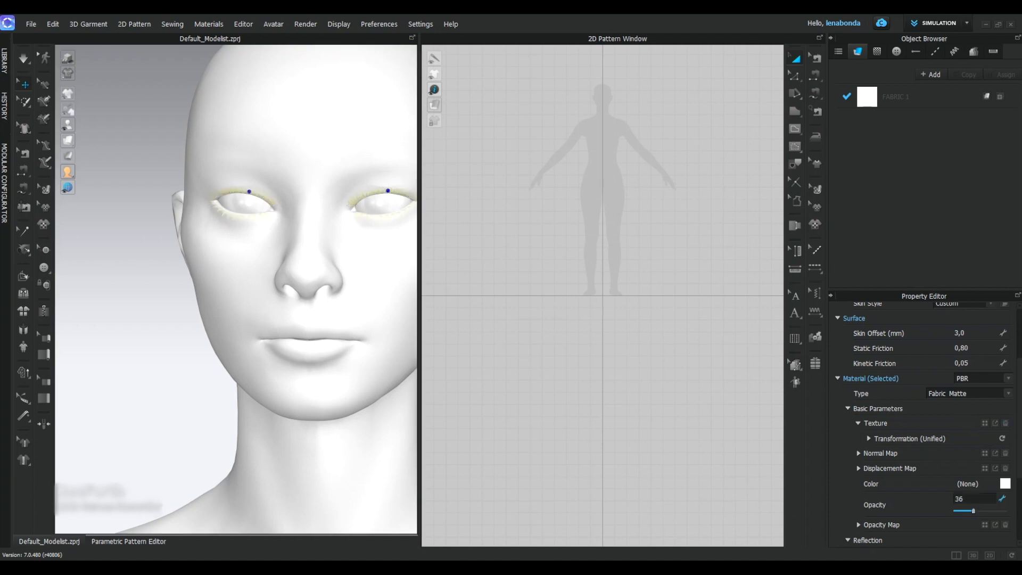
pyautogui.click(138, 308)
# Step: Display the avatar's measure lines and set its total height to 1850 mm in the Avatar Editor
pyautogui.moveTo(138, 309)
pyautogui.mouseDown(button='right')
pyautogui.moveTo(255, 311)
pyautogui.moveTo(144, 314)
pyautogui.mouseUp(button='right')
pyautogui.scroll(-9, 237, 289)
pyautogui.moveTo(237, 341); pyautogui.dragTo(209, 194, button='middle')
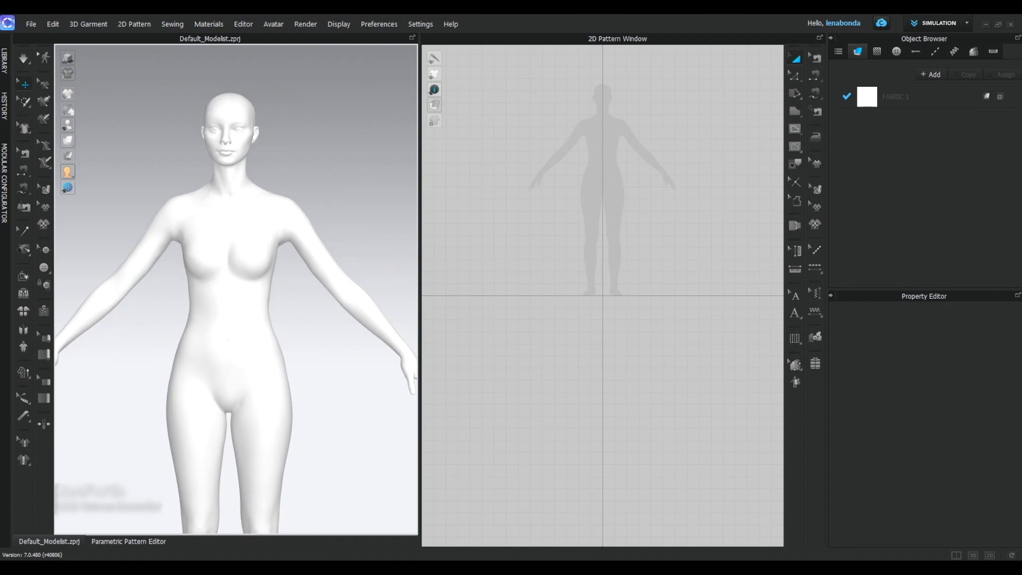
pyautogui.click(145, 125)
pyautogui.click(273, 24)
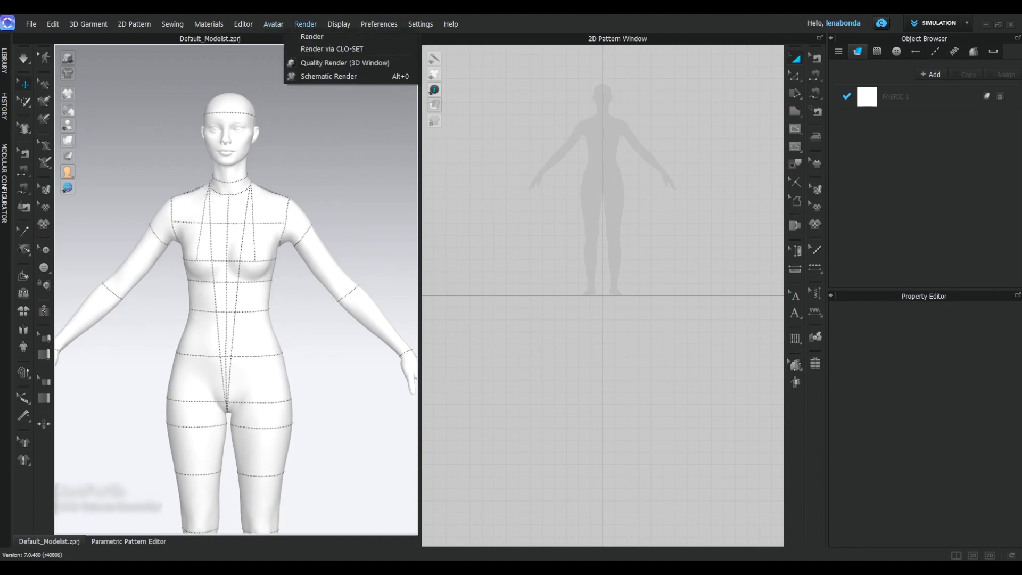
pyautogui.click(287, 102)
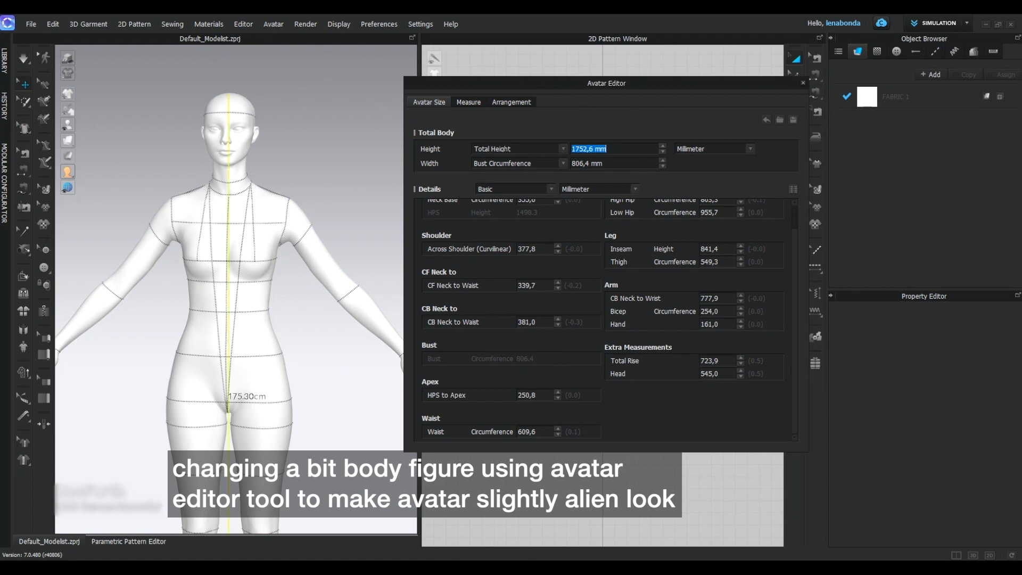
pyautogui.press('Return')
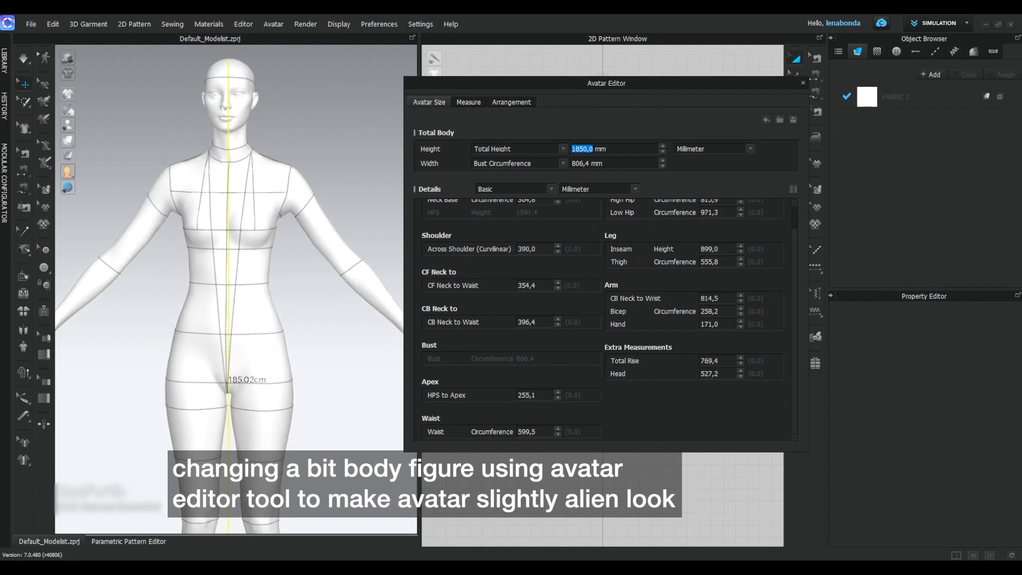
# Step: Set the avatar's total rise to 750 mm
pyautogui.click(260, 320)
pyautogui.scroll(-3, 261, 319)
pyautogui.moveTo(267, 318); pyautogui.dragTo(247, 195, button='middle')
pyautogui.moveTo(247, 196)
pyautogui.mouseDown(button='right')
pyautogui.moveTo(144, 198)
pyautogui.moveTo(234, 198)
pyautogui.mouseUp(button='right')
pyautogui.scroll(3, 221, 209)
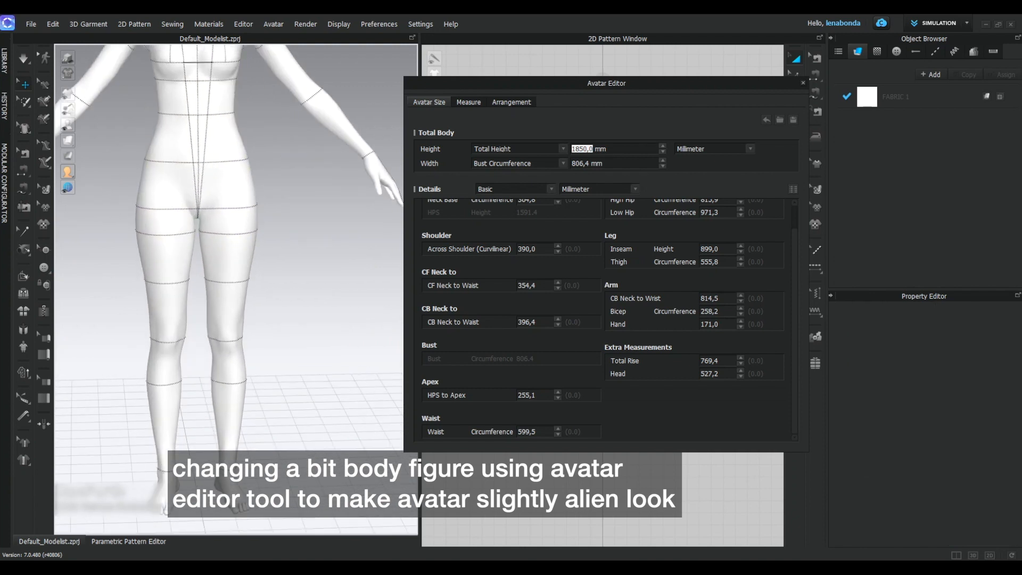
pyautogui.click(198, 169)
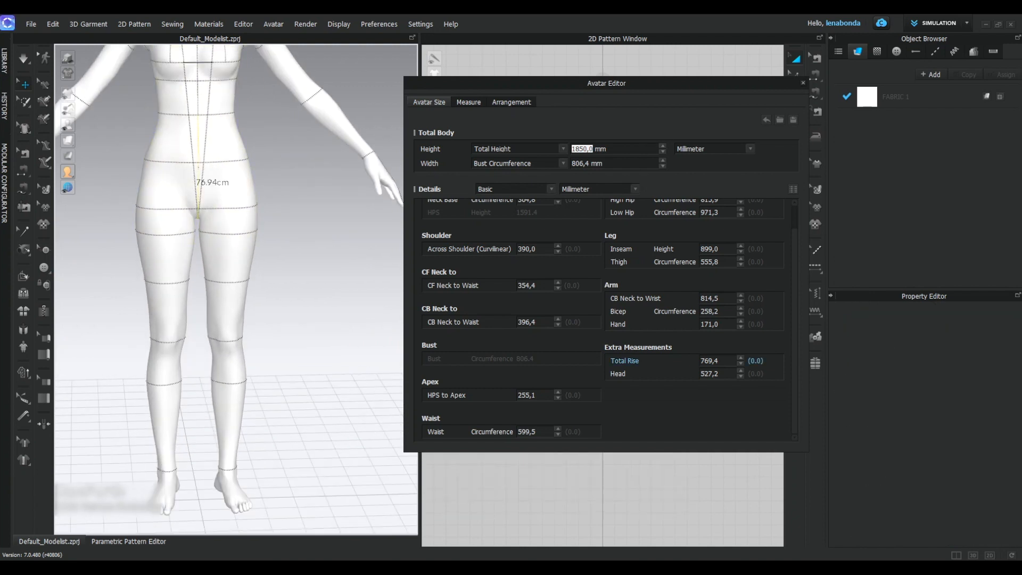
pyautogui.moveTo(198, 169); pyautogui.dragTo(199, 245, button='middle')
pyautogui.doubleClick(709, 361)
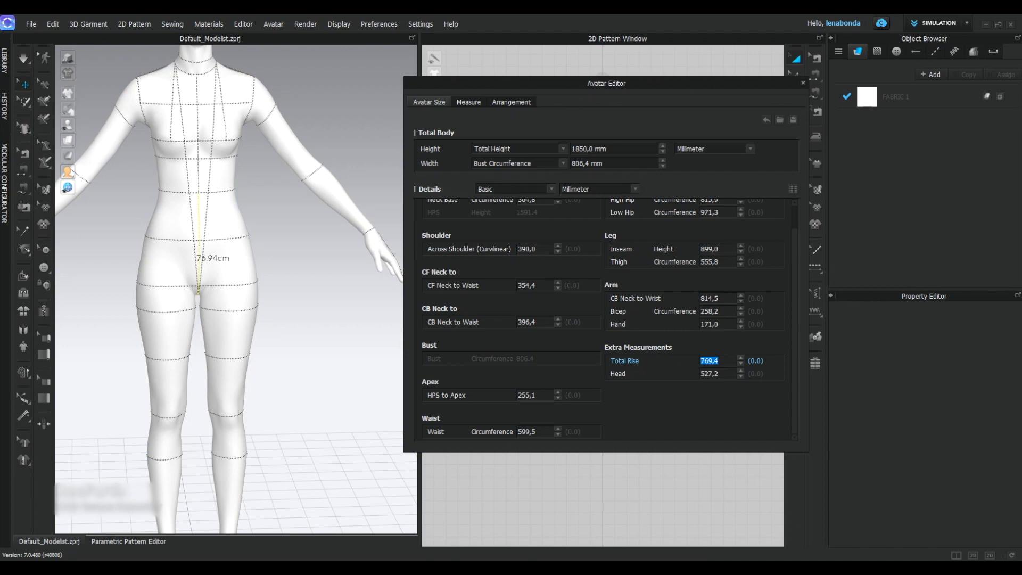
pyautogui.write('750')
pyautogui.press('Return')
# Step: Examine the hip, chest and back measure lines from the avatar's front and back
pyautogui.moveTo(255, 234)
pyautogui.mouseDown(button='right')
pyautogui.moveTo(372, 235)
pyautogui.moveTo(245, 237)
pyautogui.mouseUp(button='right')
pyautogui.click(241, 236)
pyautogui.click(240, 234)
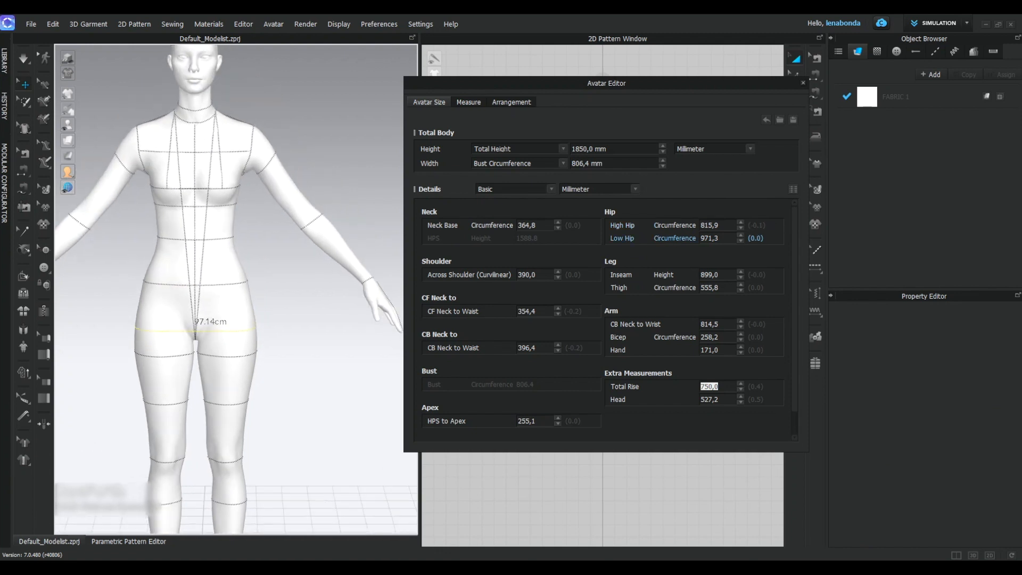
pyautogui.click(212, 154)
pyautogui.click(196, 152)
pyautogui.click(244, 152)
pyautogui.click(244, 152)
pyautogui.scroll(-1, 609, 317)
pyautogui.scroll(1, 609, 318)
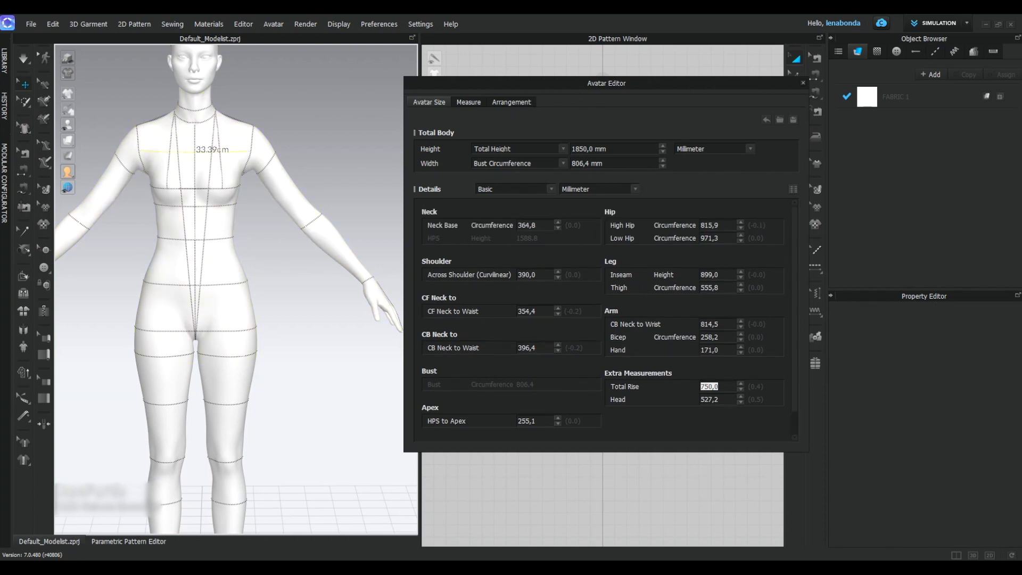
pyautogui.moveTo(319, 213); pyautogui.dragTo(171, 205, button='right')
pyautogui.click(149, 155)
pyautogui.click(148, 154)
pyautogui.moveTo(795, 309)
pyautogui.mouseDown()
pyautogui.moveTo(795, 333)
pyautogui.moveTo(794, 309)
pyautogui.mouseUp()
# Step: Switch the detailed body measurements to Advanced (Human Body) and open the waist circumference for editing
pyautogui.click(523, 190)
pyautogui.click(514, 205)
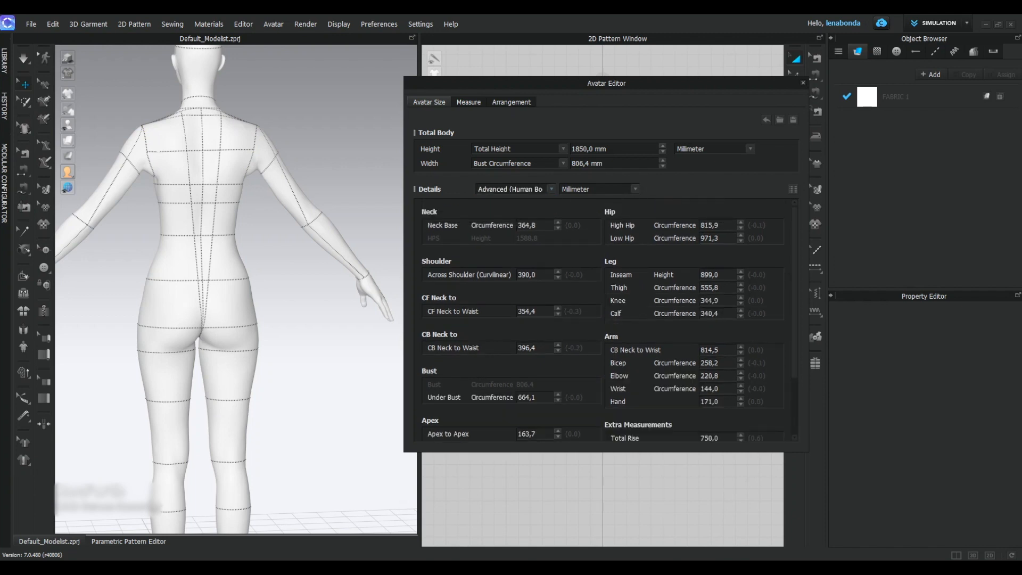
pyautogui.moveTo(795, 309); pyautogui.dragTo(794, 363)
pyautogui.click(528, 406)
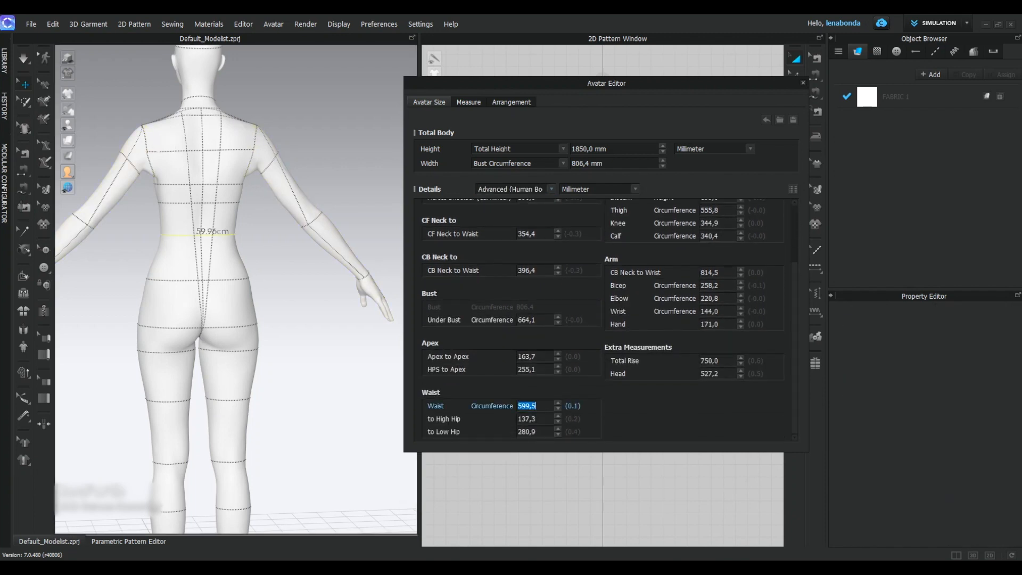
# Step: Set the avatar's overall bust circumference to 820 mm
pyautogui.moveTo(138, 240); pyautogui.dragTo(314, 234, button='right')
pyautogui.click(184, 185)
pyautogui.click(186, 185)
pyautogui.scroll(2, 607, 319)
pyautogui.click(587, 163)
pyautogui.write('820')
pyautogui.press('Return')
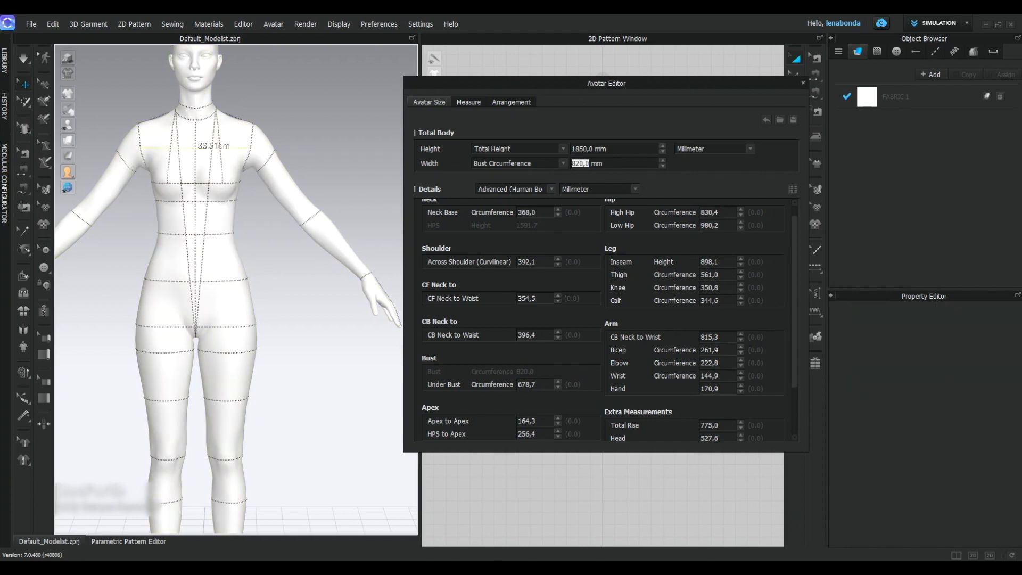
# Step: Set the CB Neck to Waist length to 380 mm
pyautogui.scroll(-2, 607, 319)
pyautogui.scroll(3, 607, 320)
pyautogui.moveTo(159, 250); pyautogui.dragTo(186, 234, button='right')
pyautogui.scroll(-4, 320, 242)
pyautogui.click(217, 150)
pyautogui.moveTo(217, 150); pyautogui.dragTo(173, 255, button='middle')
pyautogui.scroll(4, 173, 255)
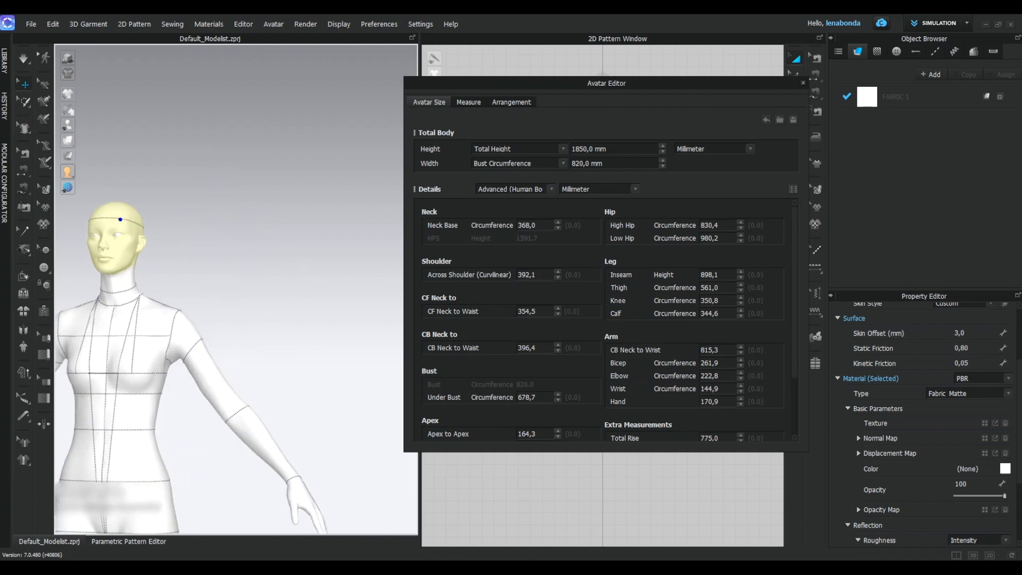
pyautogui.moveTo(255, 240); pyautogui.dragTo(138, 242, button='right')
pyautogui.click(143, 345)
pyautogui.doubleClick(527, 348)
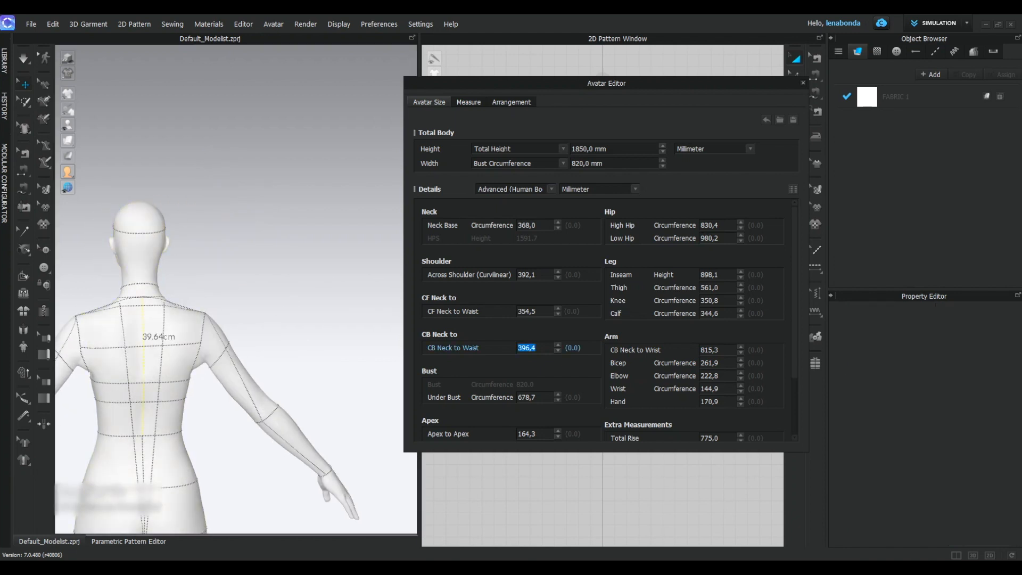
pyautogui.write('380')
pyautogui.press('Return')
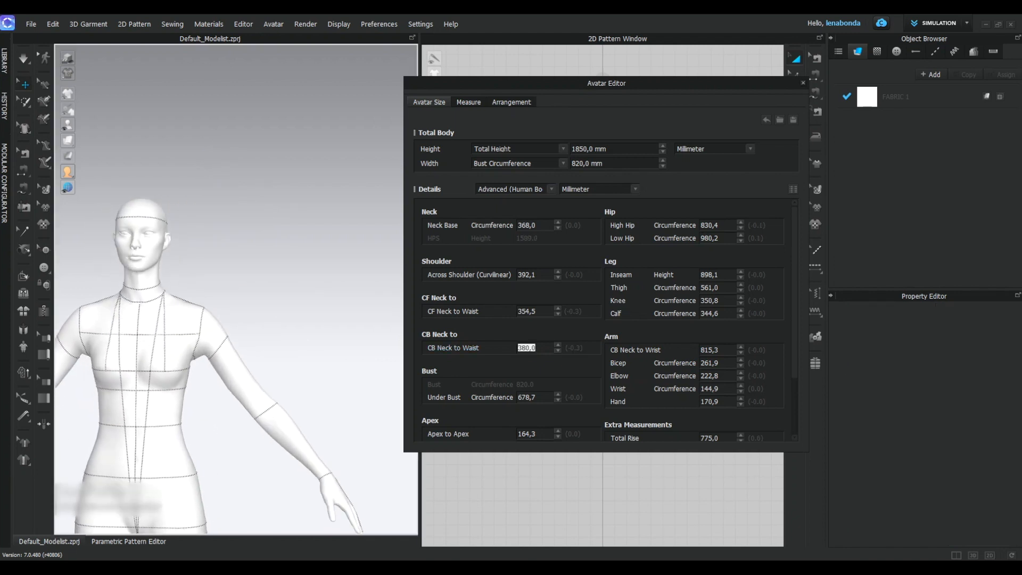
# Step: Set the CB Neck to Waist length to 400 mm and close the Avatar Editor
pyautogui.write('400')
pyautogui.press('Return')
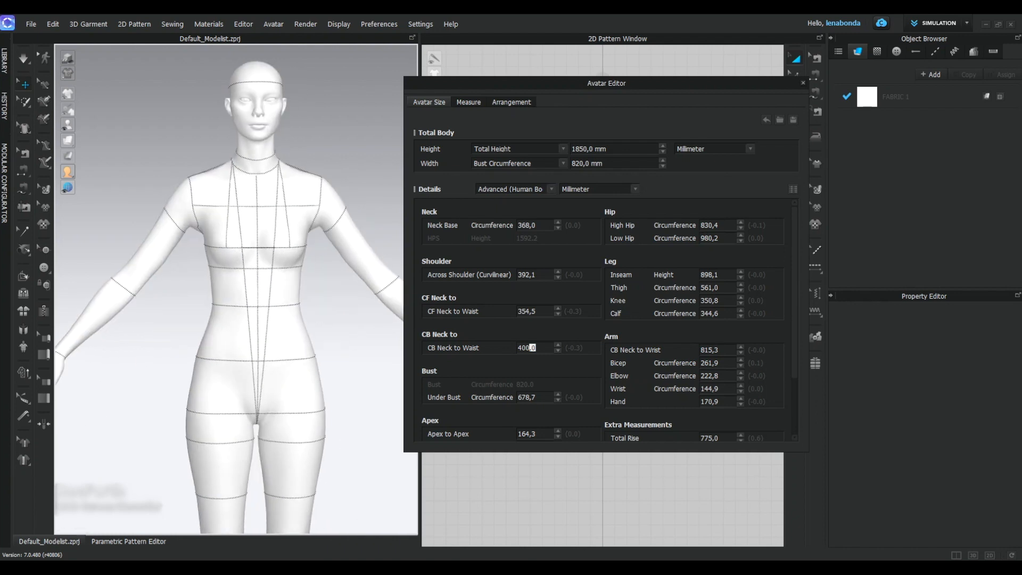
pyautogui.click(803, 83)
# Step: Hide the avatar's measure lines and change its heel position
pyautogui.scroll(-4, 129, 139)
pyautogui.moveTo(67, 125)
pyautogui.click(146, 125)
pyautogui.scroll(-3, 236, 290)
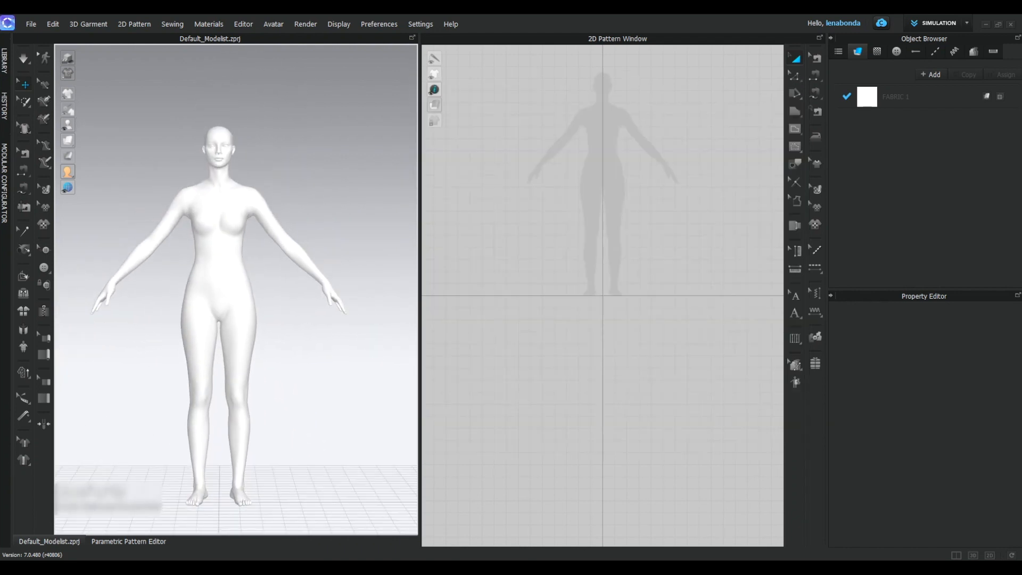
pyautogui.rightClick(235, 288)
pyautogui.moveTo(298, 396)
pyautogui.click(375, 397)
pyautogui.moveTo(319, 341)
pyautogui.mouseDown(button='right')
pyautogui.moveTo(186, 341)
pyautogui.moveTo(319, 341)
pyautogui.mouseUp(button='right')
pyautogui.click(320, 340)
pyautogui.scroll(2, 320, 341)
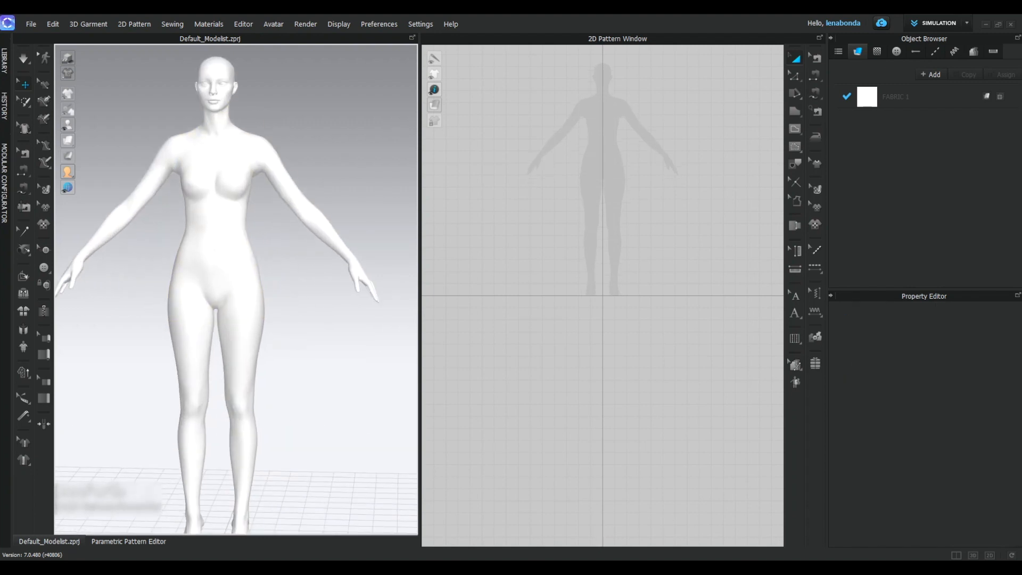
# Step: Set the material type of the avatar's head, torso, arms and legs to Fabric Silk/Satin
pyautogui.moveTo(243, 154); pyautogui.dragTo(253, 205, button='middle')
pyautogui.click(253, 205)
pyautogui.click(158, 235)
pyautogui.click(246, 408)
pyautogui.moveTo(246, 408)
pyautogui.mouseDown(button='right')
pyautogui.moveTo(176, 409)
pyautogui.moveTo(237, 408)
pyautogui.mouseUp(button='right')
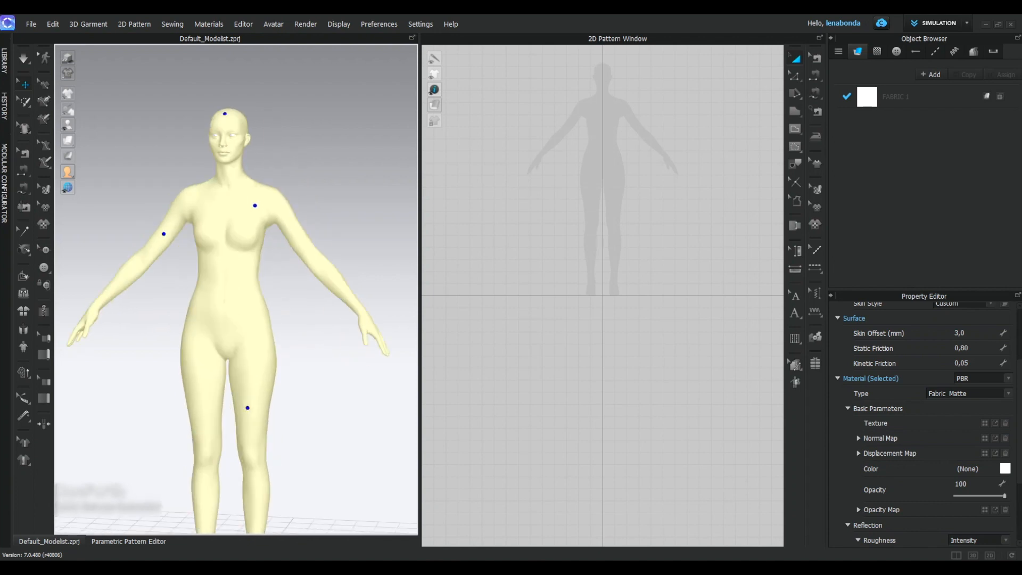
pyautogui.click(968, 394)
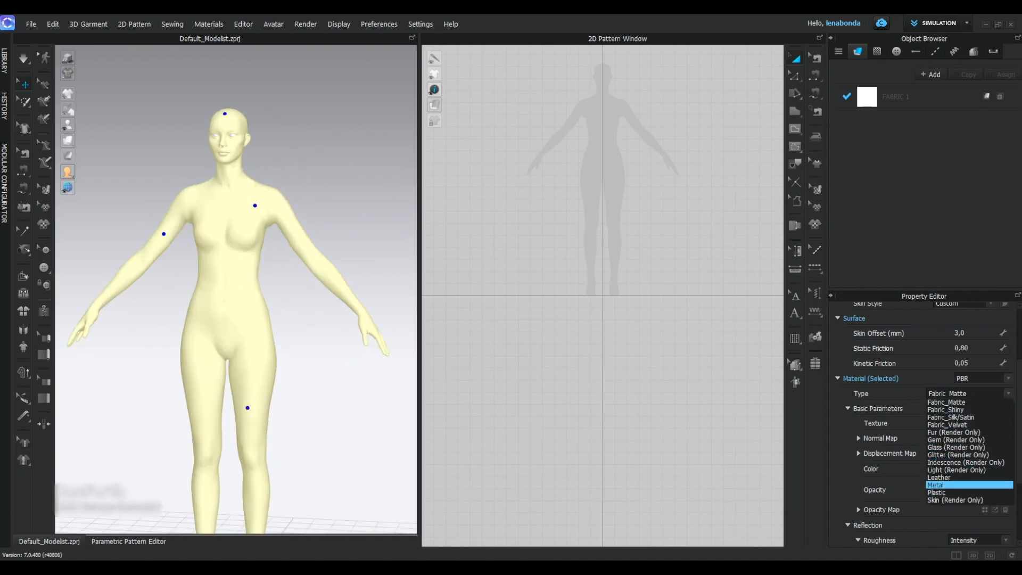
pyautogui.click(951, 417)
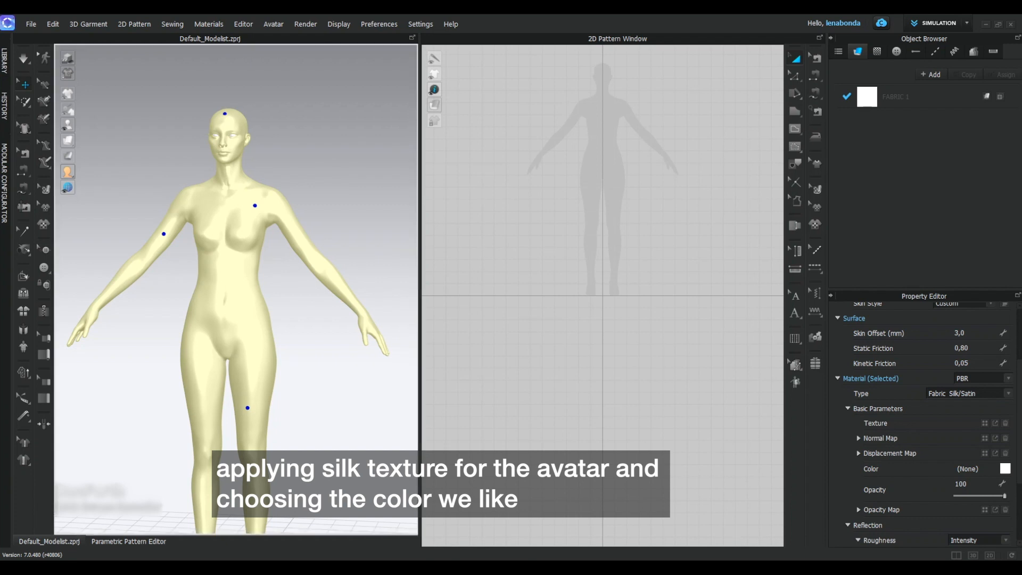
# Step: Open the Render window and start an interactive render of the avatar from a slightly turned view
pyautogui.moveTo(277, 320); pyautogui.dragTo(312, 319, button='right')
pyautogui.click(305, 25)
pyautogui.click(315, 41)
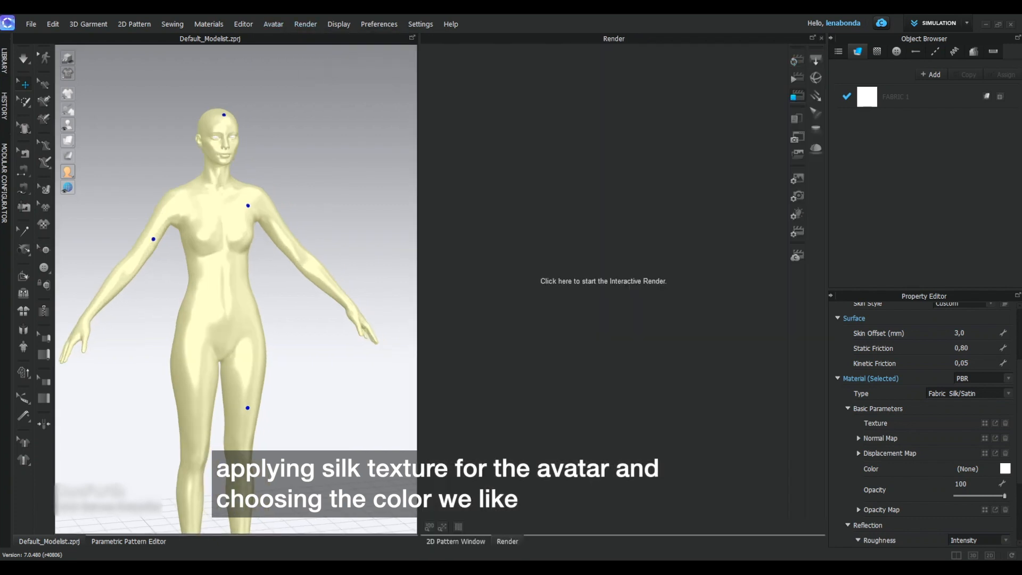
pyautogui.click(603, 281)
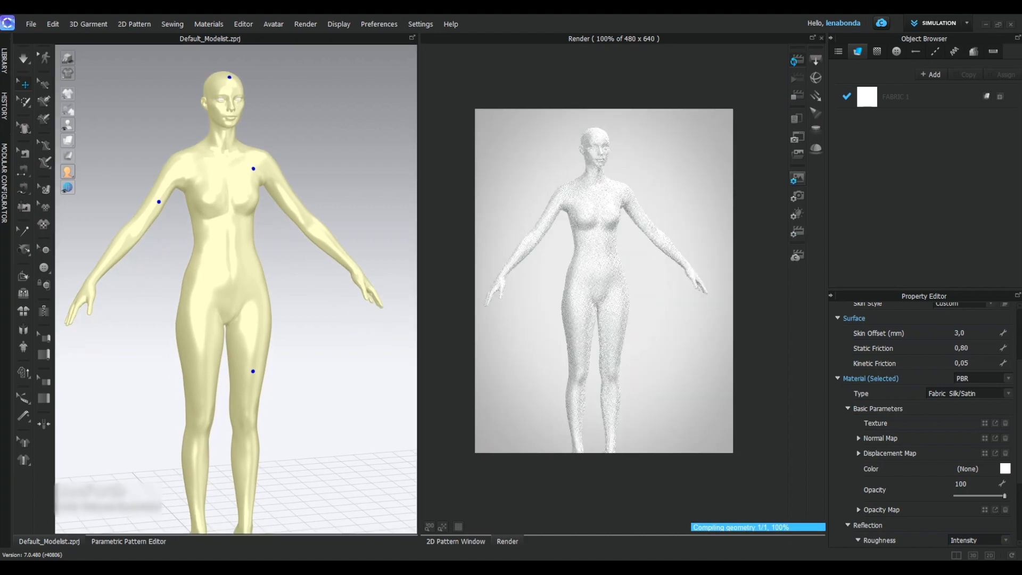
# Step: Turn on background transparency in the render's image properties
pyautogui.click(797, 179)
pyautogui.scroll(-1, 926, 424)
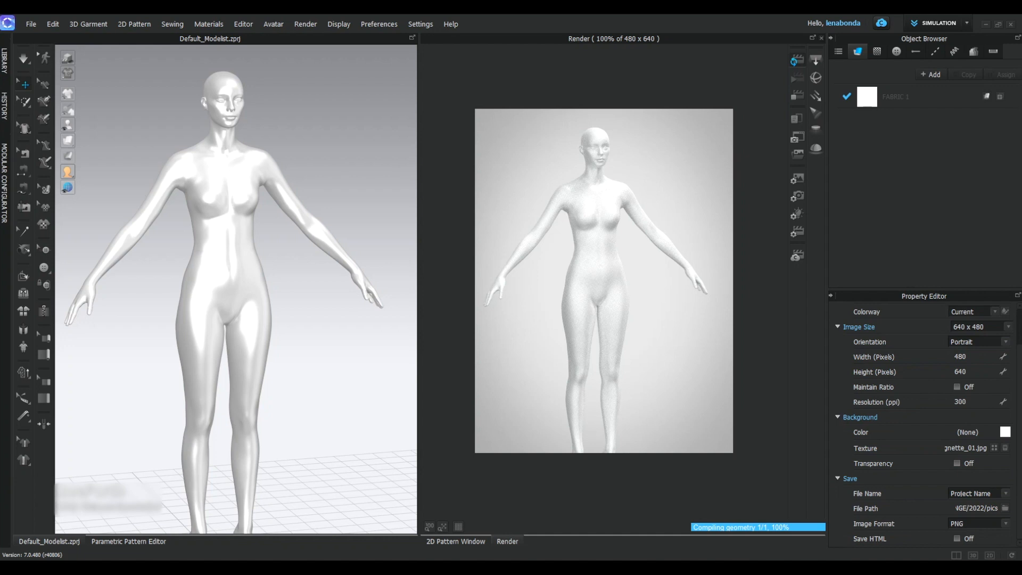
pyautogui.click(957, 463)
# Step: Set the material color of the avatar's head, torso, arms and legs to Pantone Charm Pink
pyautogui.click(219, 258)
pyautogui.keyDown('shift'); pyautogui.click(242, 369); pyautogui.keyUp('shift')
pyautogui.keyDown('shift'); pyautogui.click(222, 78); pyautogui.keyUp('shift')
pyautogui.press('8')
pyautogui.press('2')
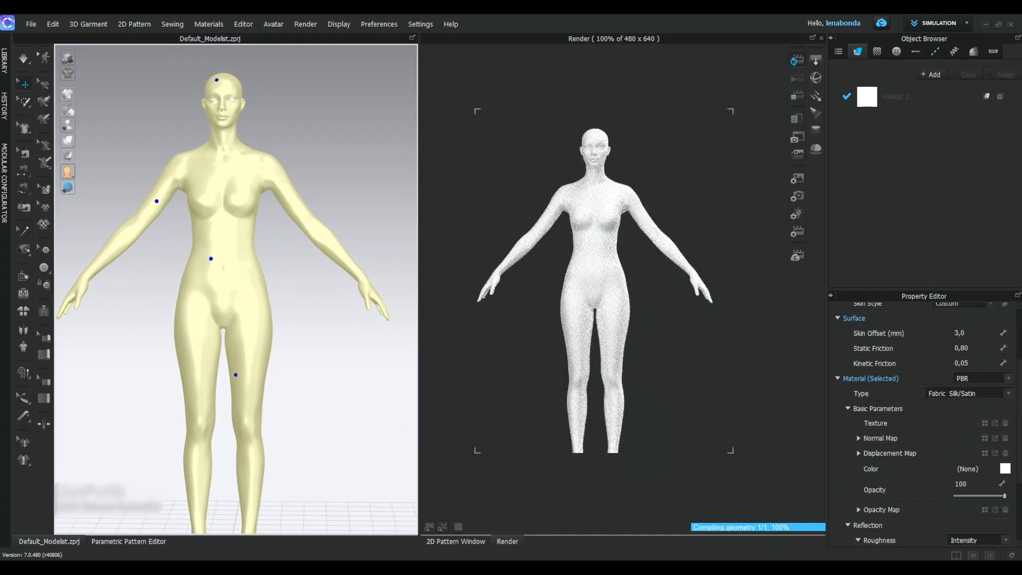
pyautogui.click(1005, 469)
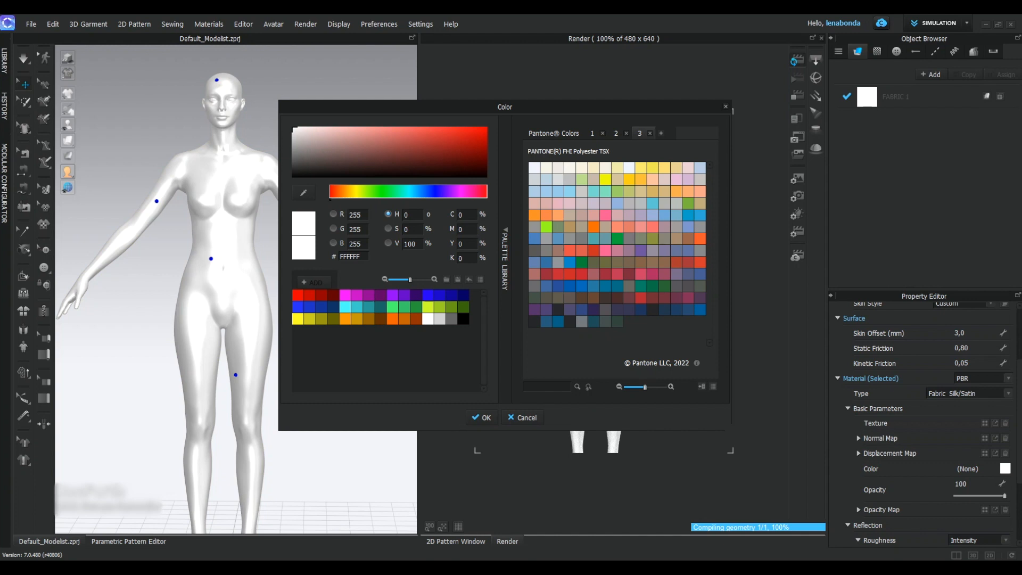
pyautogui.click(570, 203)
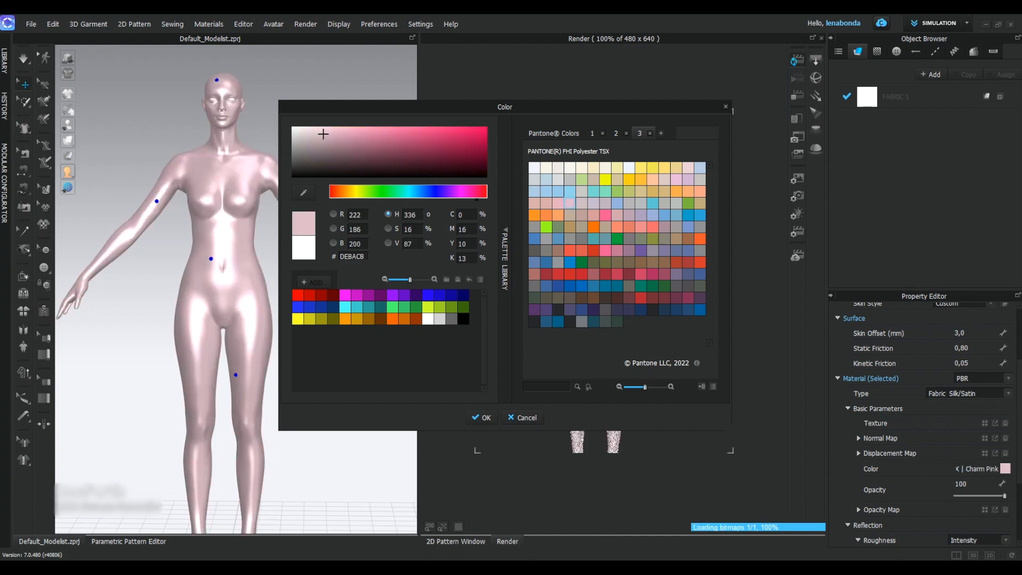
pyautogui.click(482, 418)
# Step: Set the avatar's skin material reflection to roughness 58 and metalness 86
pyautogui.scroll(-3, 924, 426)
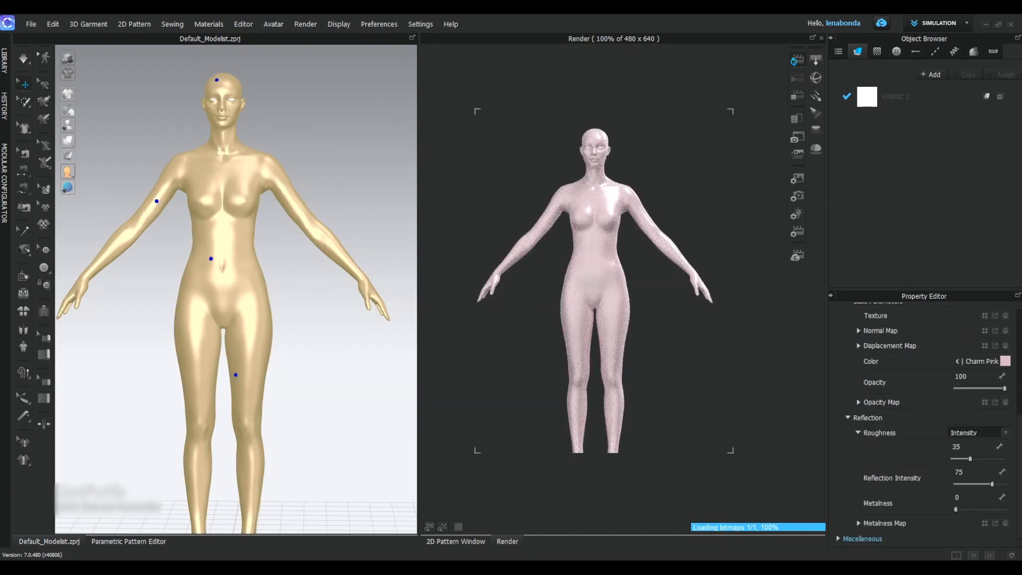
pyautogui.moveTo(970, 459); pyautogui.dragTo(984, 459)
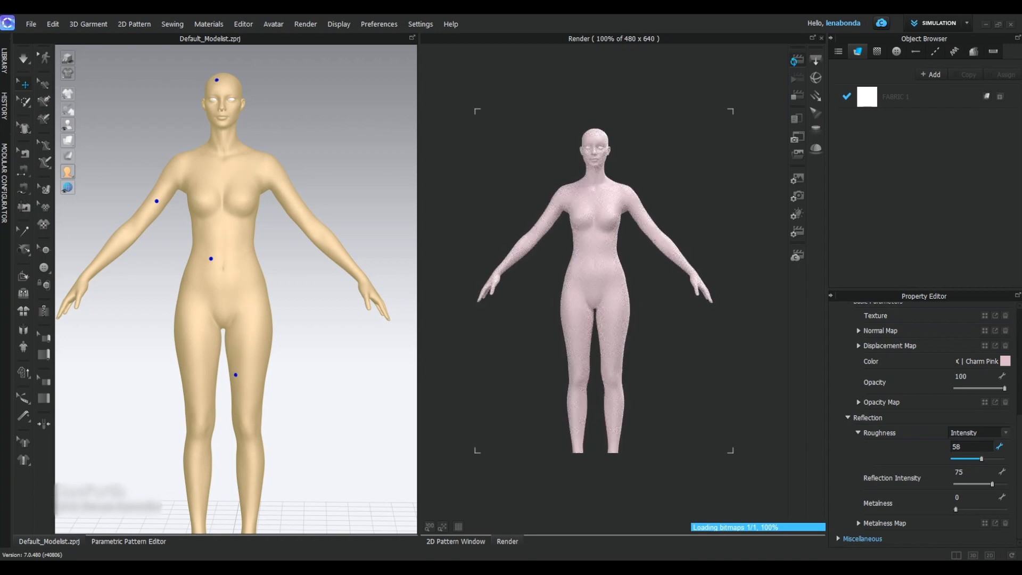
pyautogui.moveTo(956, 509); pyautogui.dragTo(975, 509)
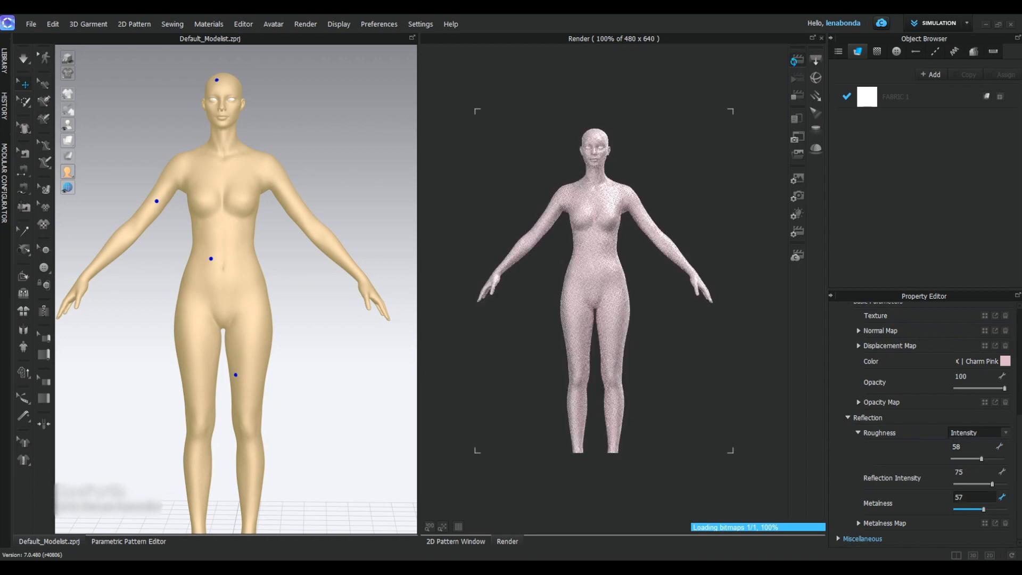
pyautogui.scroll(-3, 277, 266)
pyautogui.moveTo(277, 266)
pyautogui.mouseDown(button='right')
pyautogui.moveTo(293, 268)
pyautogui.moveTo(284, 261)
pyautogui.mouseUp(button='right')
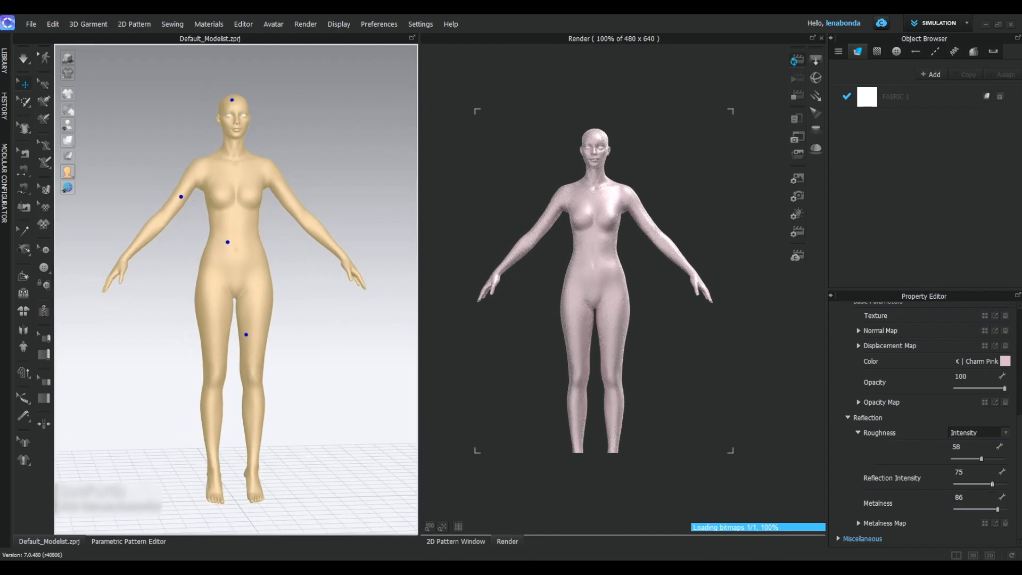
# Step: Set the material type of the avatar's eyes to Glitter (Render Only)
pyautogui.scroll(6, 211, 81)
pyautogui.scroll(3, 283, 144)
pyautogui.click(347, 177)
pyautogui.scroll(3, 969, 373)
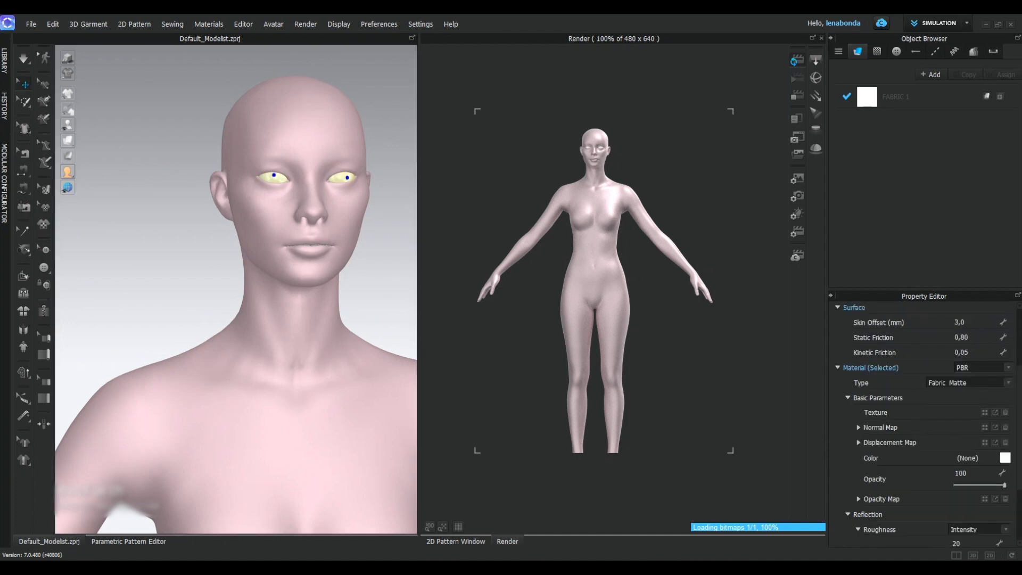
pyautogui.click(969, 382)
pyautogui.click(966, 445)
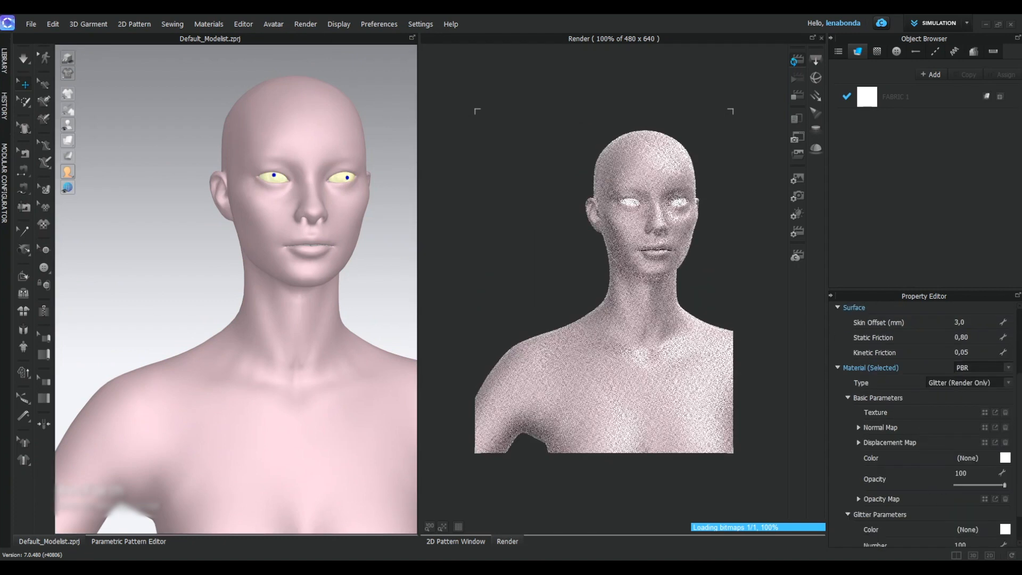
# Step: Set the base color of the glitter eyes to Pantone Polar Wind
pyautogui.click(1005, 457)
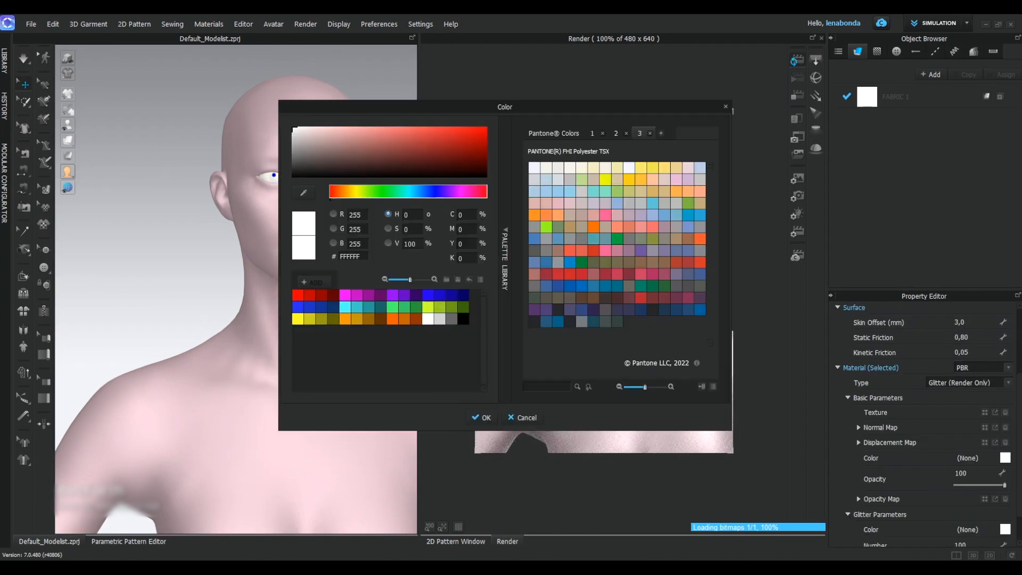
pyautogui.click(558, 191)
pyautogui.moveTo(538, 107); pyautogui.dragTo(270, 101)
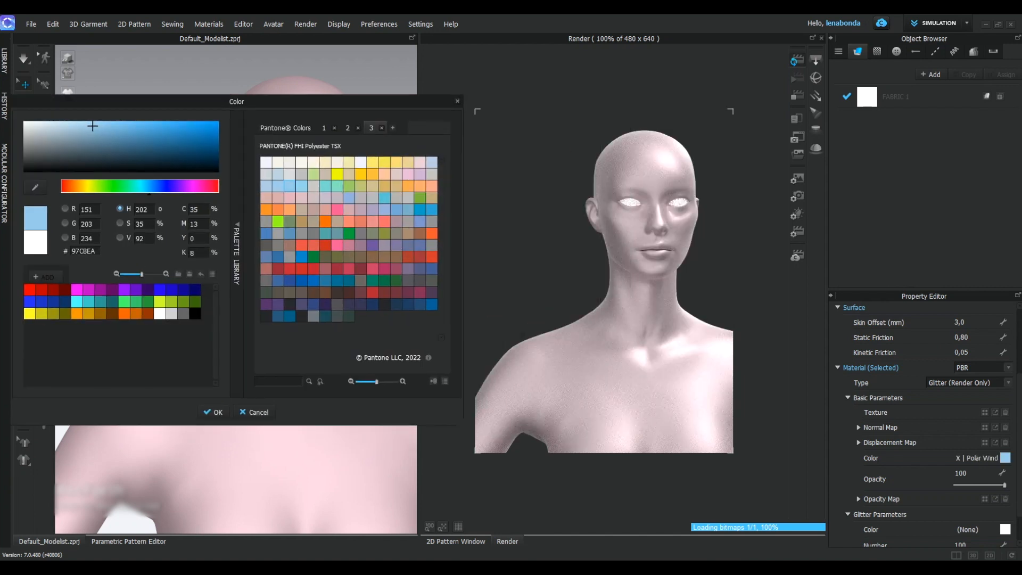
pyautogui.click(214, 412)
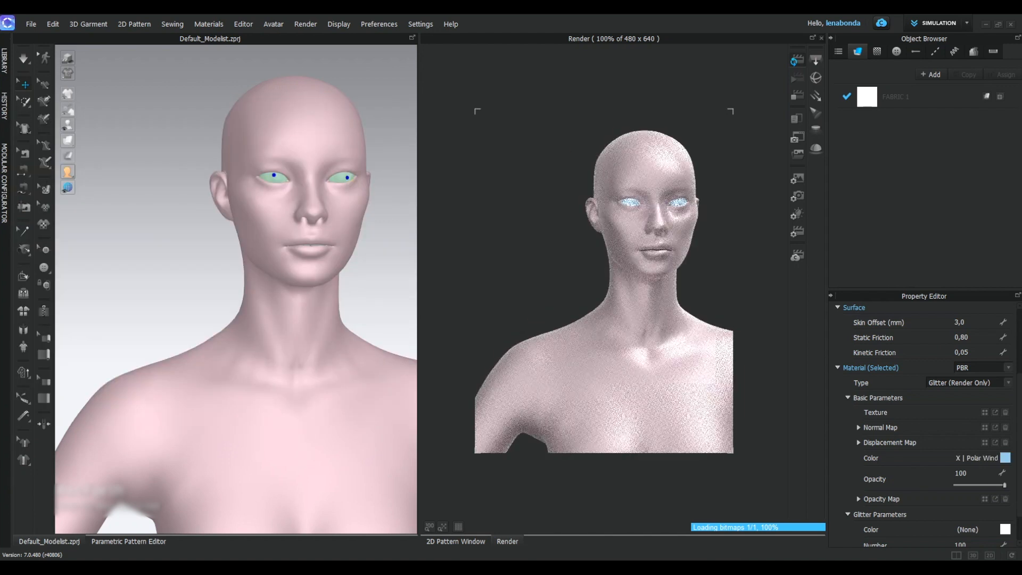
# Step: Set the eyes' base color to Cavernous and their glitter color to Blue Tincture
pyautogui.click(1005, 529)
pyautogui.click(238, 355)
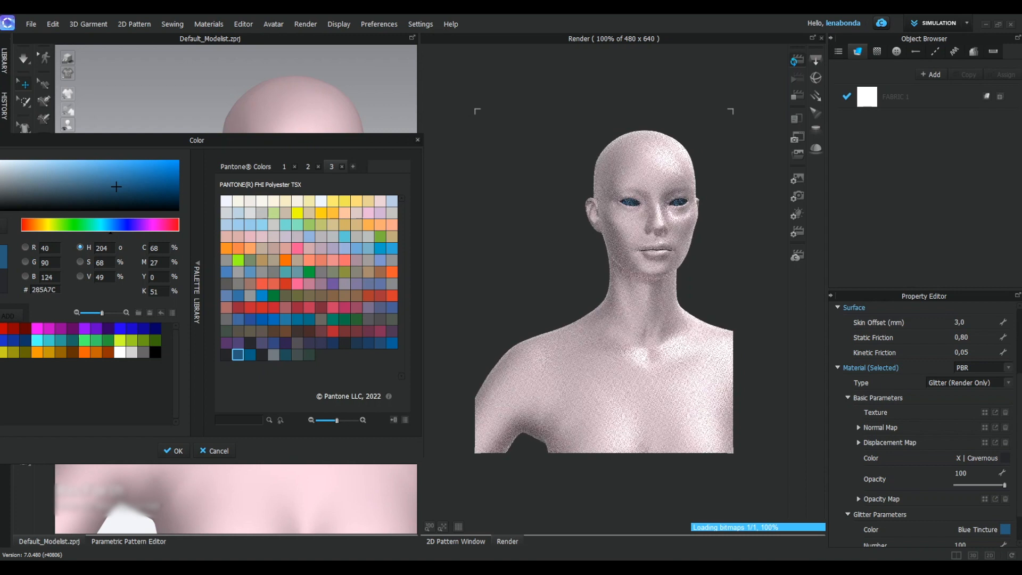
pyautogui.click(173, 450)
pyautogui.scroll(-8, 236, 289)
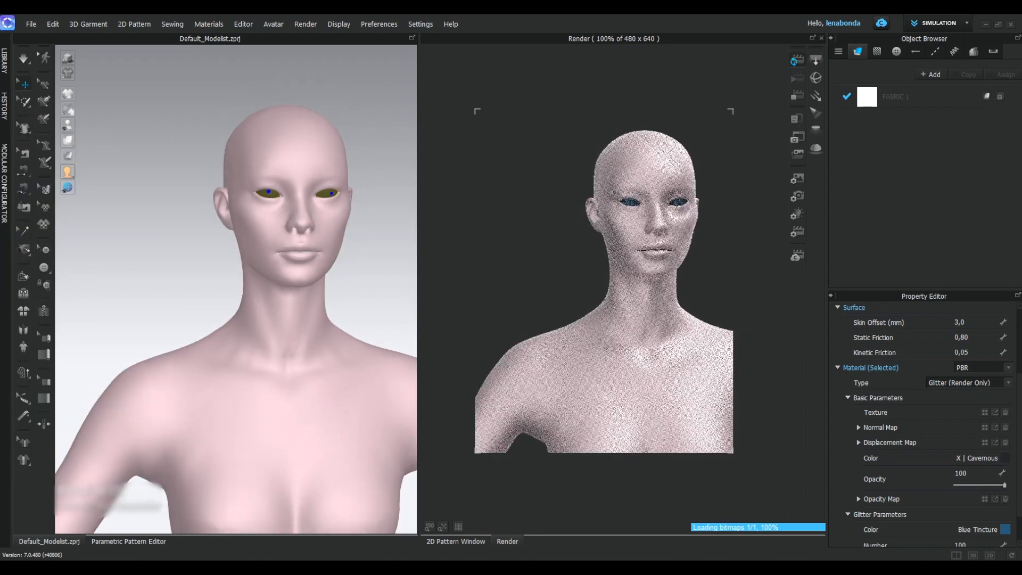
pyautogui.moveTo(258, 394); pyautogui.dragTo(240, 207, button='middle')
pyautogui.scroll(-3, 240, 253)
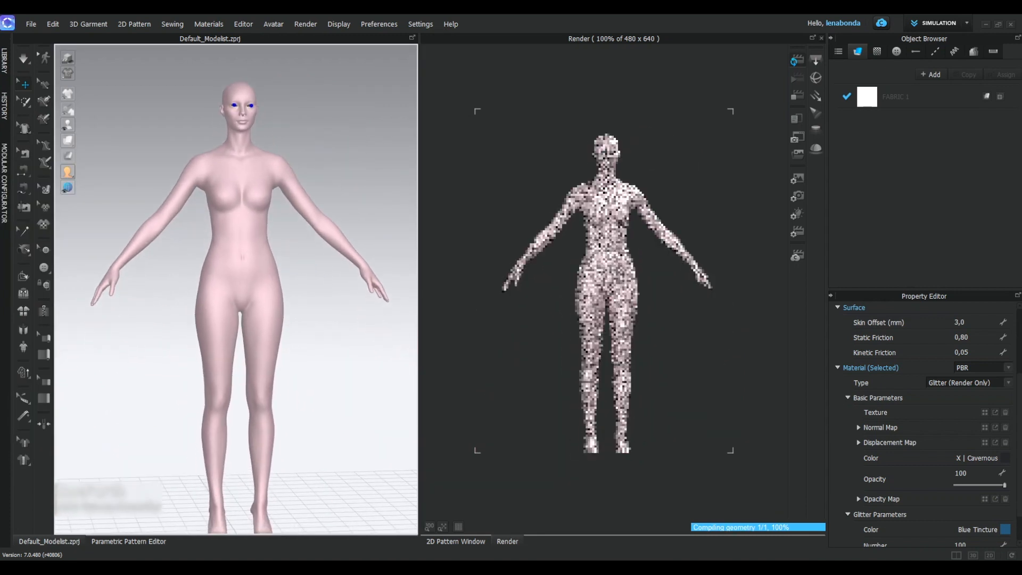
pyautogui.moveTo(240, 253)
pyautogui.mouseDown(button='right')
pyautogui.moveTo(104, 253)
pyautogui.moveTo(241, 254)
pyautogui.mouseUp(button='right')
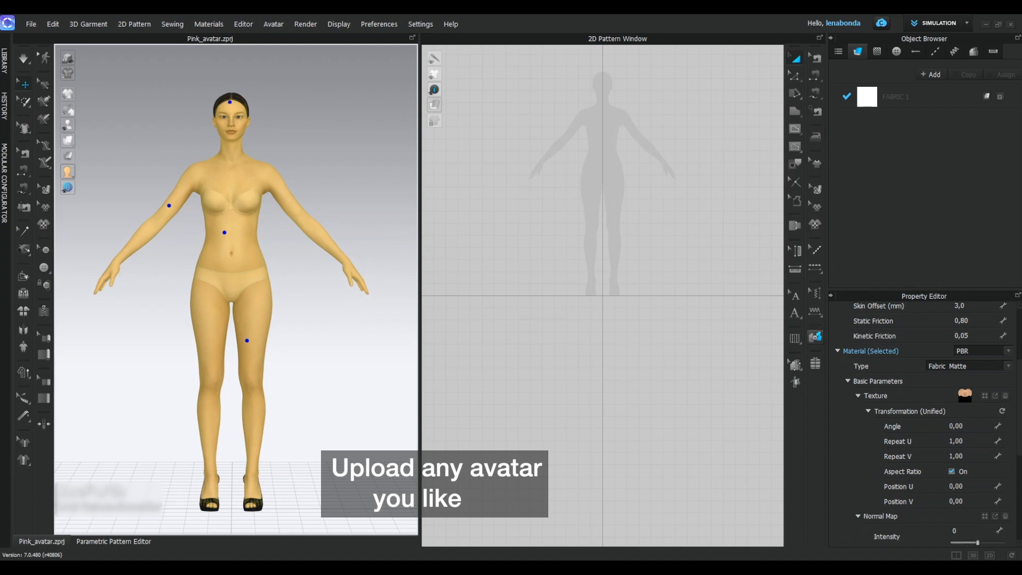
# Step: Remove the skin texture from the selected avatar parts and delete the avatar's hair and shoes
pyautogui.click(1004, 396)
pyautogui.click(232, 98)
pyautogui.rightClick(233, 98)
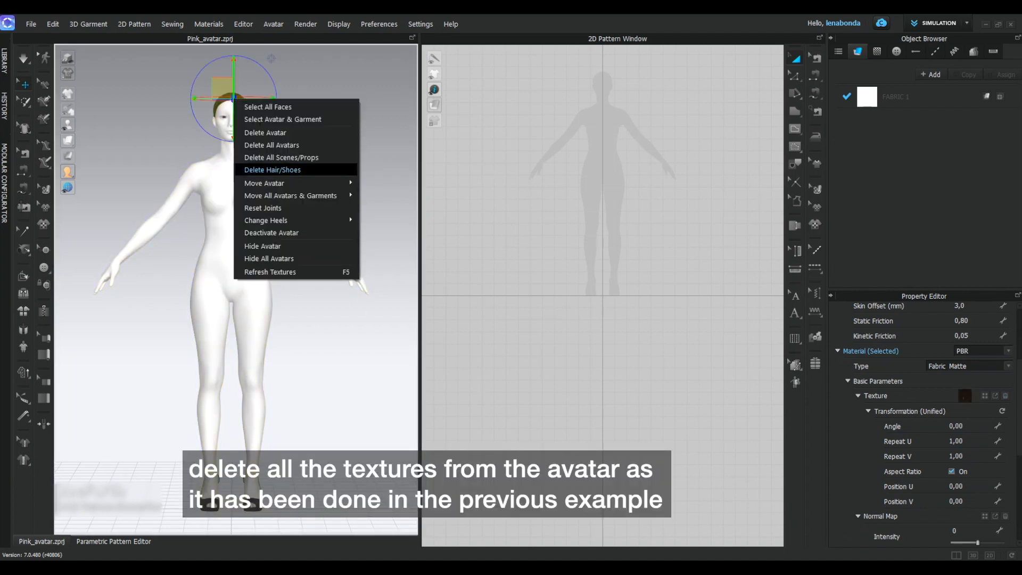
pyautogui.click(271, 170)
pyautogui.click(209, 504)
pyautogui.rightClick(206, 503)
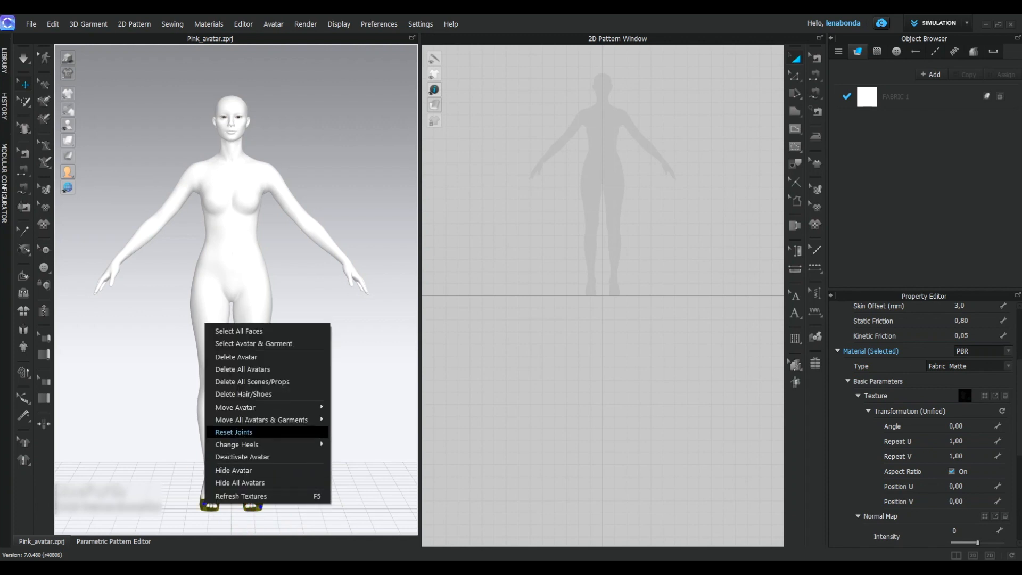
pyautogui.click(244, 395)
# Step: Remove the texture from the avatar's eyeballs
pyautogui.scroll(5, 233, 255)
pyautogui.moveTo(232, 229); pyautogui.dragTo(232, 404, button='middle')
pyautogui.scroll(3, 232, 266)
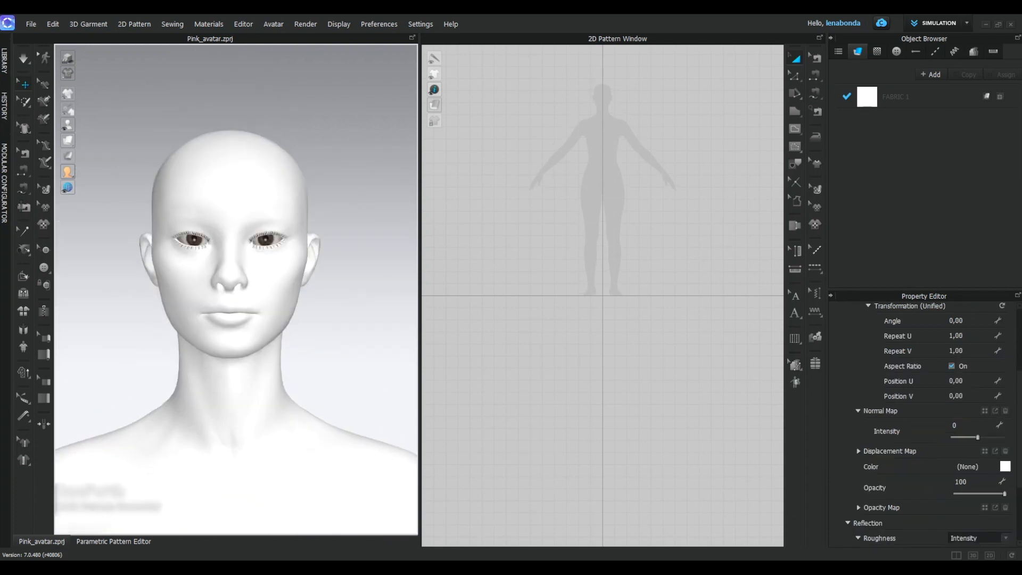
pyautogui.scroll(2, 266, 240)
pyautogui.click(277, 220)
pyautogui.click(1005, 396)
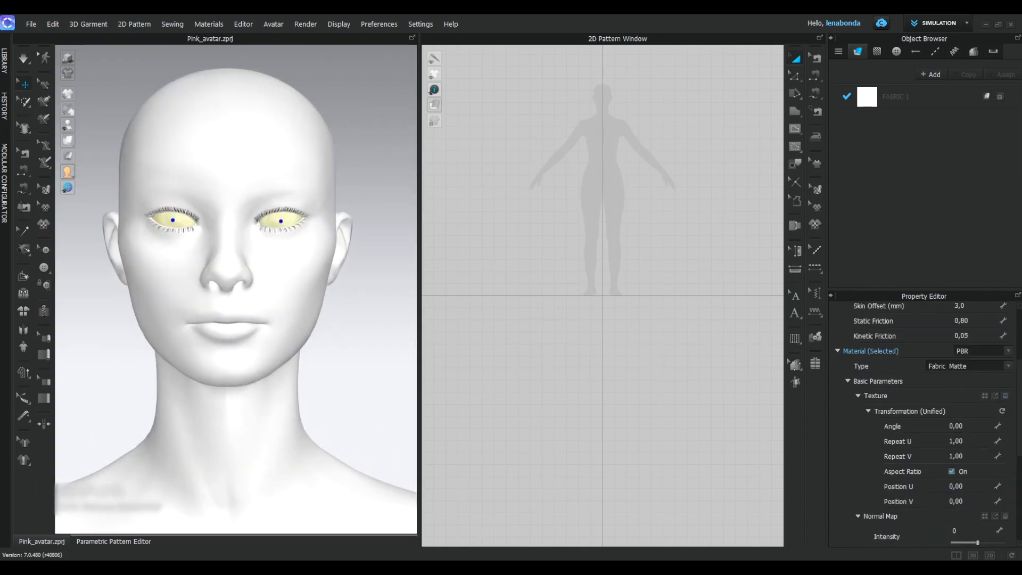
# Step: Remove the texture from the avatar's eyelashes and clear the selection
pyautogui.scroll(2, 234, 287)
pyautogui.click(155, 180)
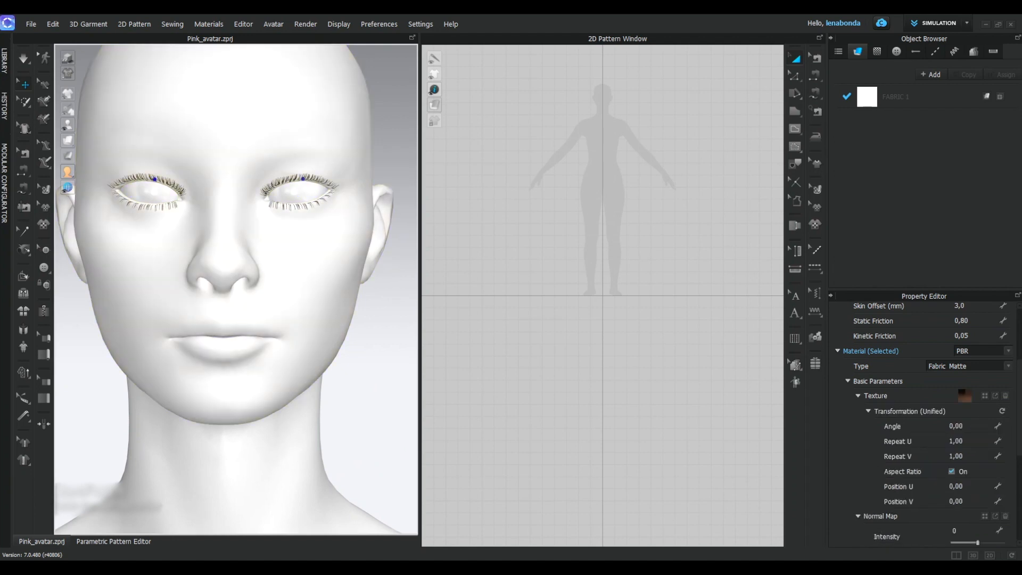
pyautogui.click(1005, 396)
pyautogui.scroll(-4, 924, 420)
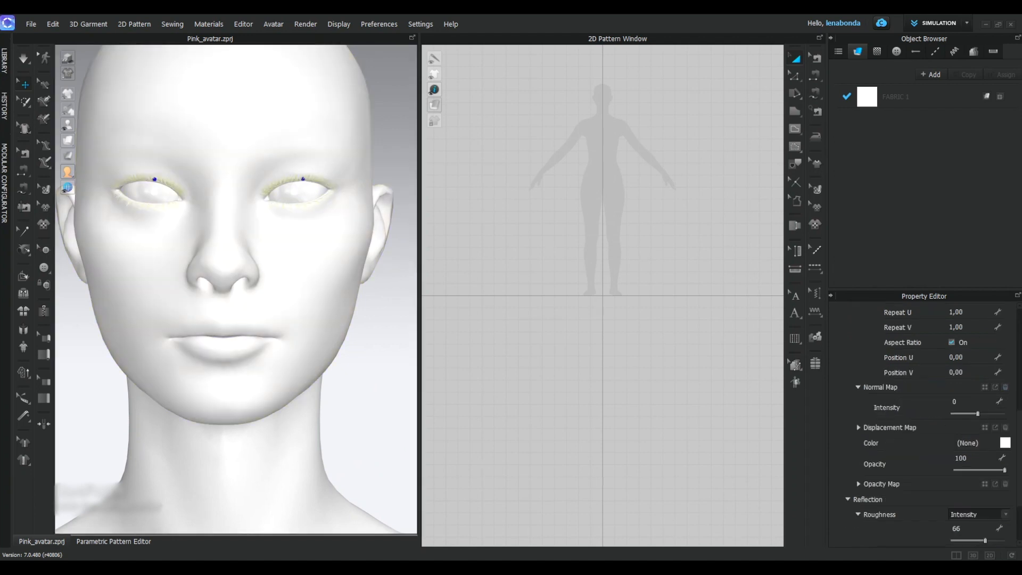
pyautogui.click(375, 367)
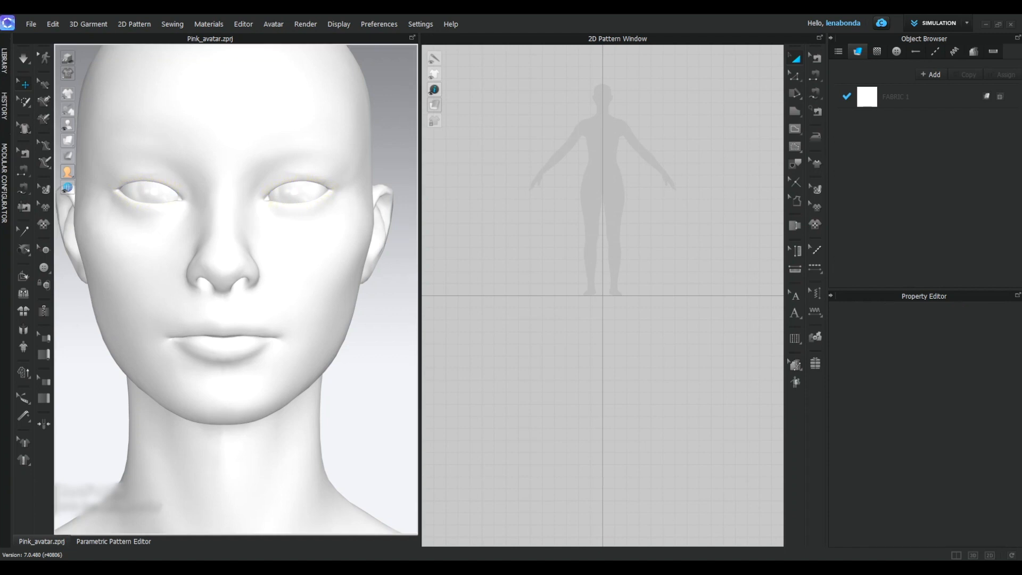
# Step: Apply a veined marble image as the texture of the avatar's head, torso, arms and legs
pyautogui.scroll(-8, 320, 346)
pyautogui.moveTo(319, 399); pyautogui.dragTo(320, 181, button='middle')
pyautogui.scroll(-2, 319, 298)
pyautogui.moveTo(319, 298)
pyautogui.mouseDown(button='right')
pyautogui.moveTo(213, 298)
pyautogui.moveTo(320, 298)
pyautogui.mouseUp(button='right')
pyautogui.click(245, 240)
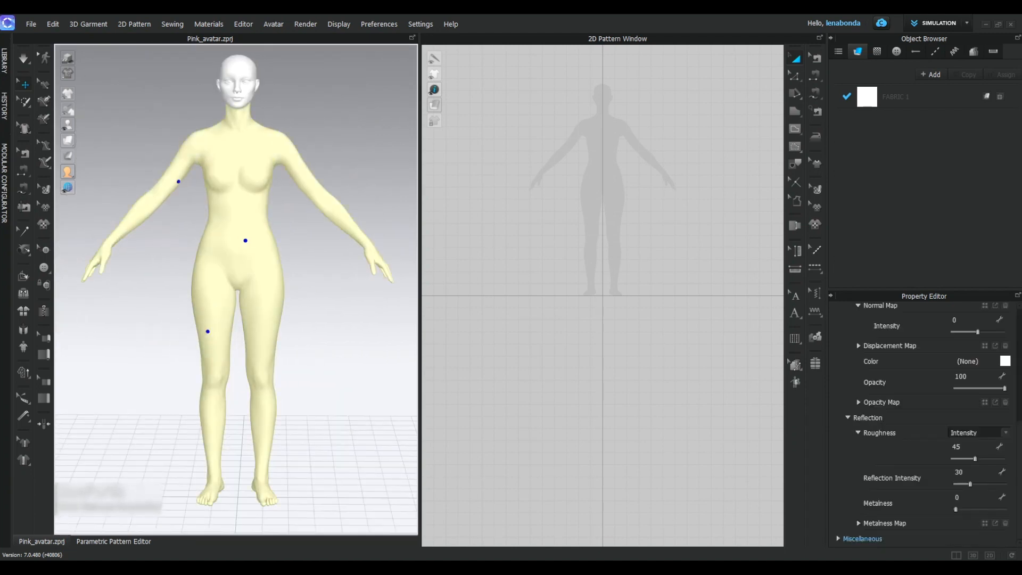
pyautogui.scroll(3, 923, 420)
pyautogui.click(985, 387)
pyautogui.click(903, 119)
pyautogui.click(914, 538)
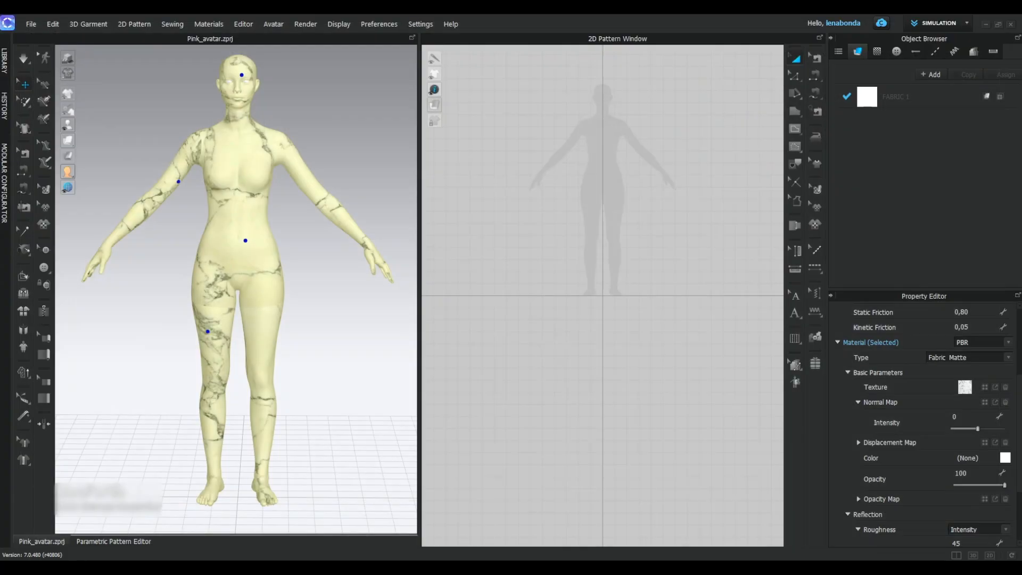
# Step: Set the marble texture's Repeat U and Repeat V to 2.00 on the avatar's head, torso, arms and legs
pyautogui.scroll(-2, 923, 426)
pyautogui.scroll(2, 923, 421)
pyautogui.click(848, 372)
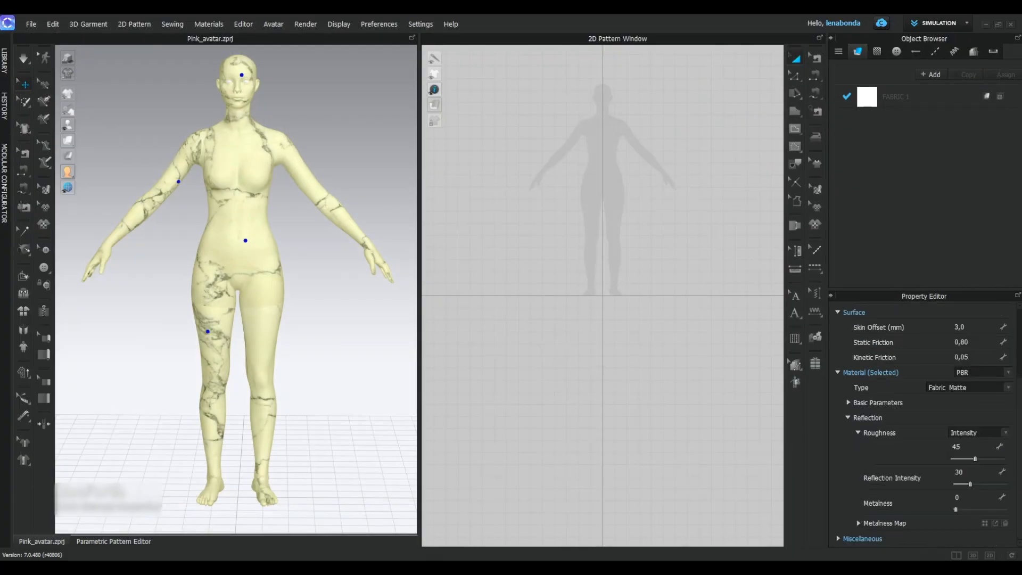
pyautogui.click(847, 402)
pyautogui.click(226, 226)
pyautogui.click(264, 343)
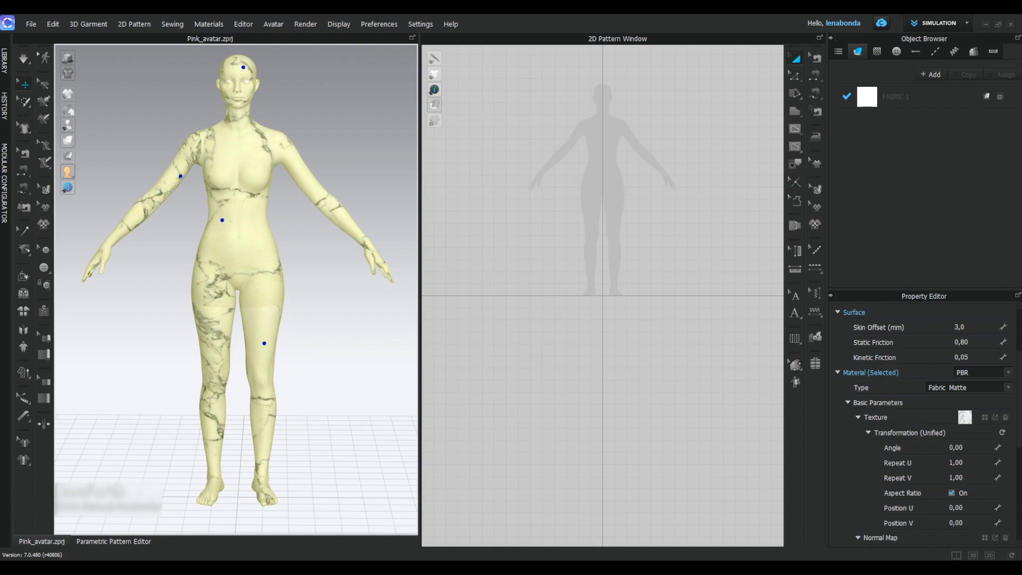
pyautogui.scroll(-1, 923, 420)
pyautogui.moveTo(160, 319); pyautogui.dragTo(319, 322, button='right')
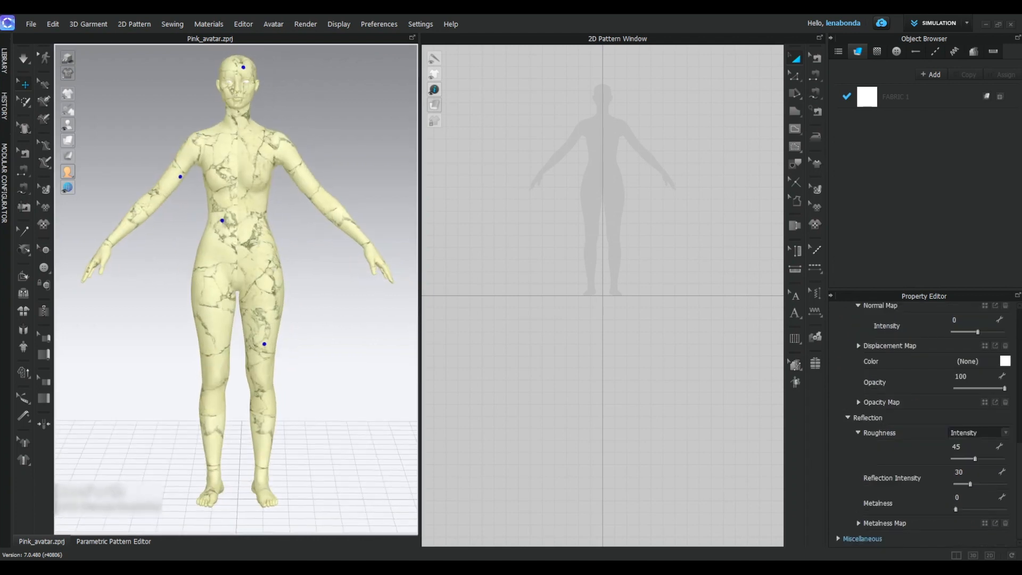
# Step: Shade the material color of the marble avatar's body to a slightly grayish white
pyautogui.scroll(3, 924, 420)
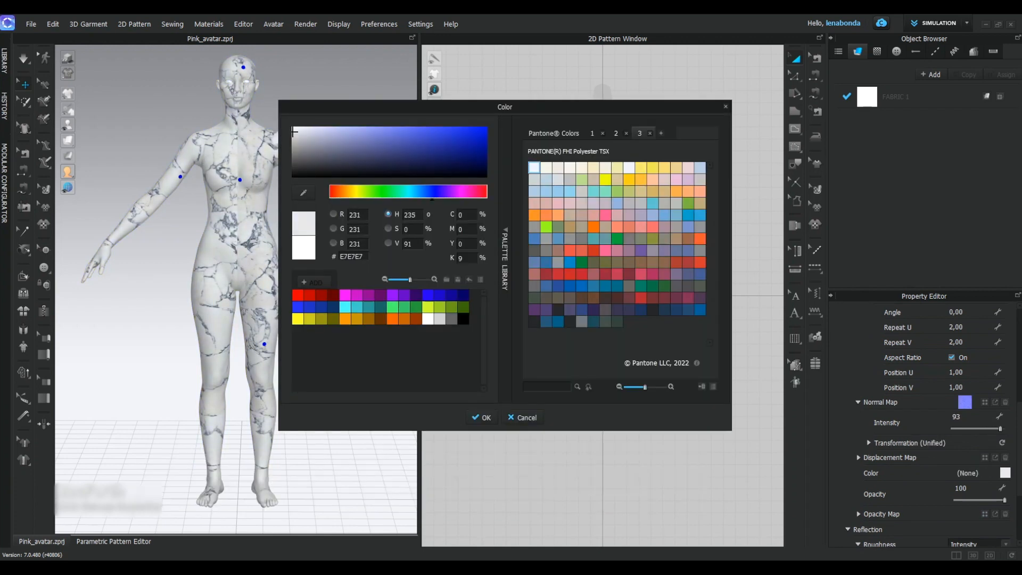
pyautogui.click(295, 134)
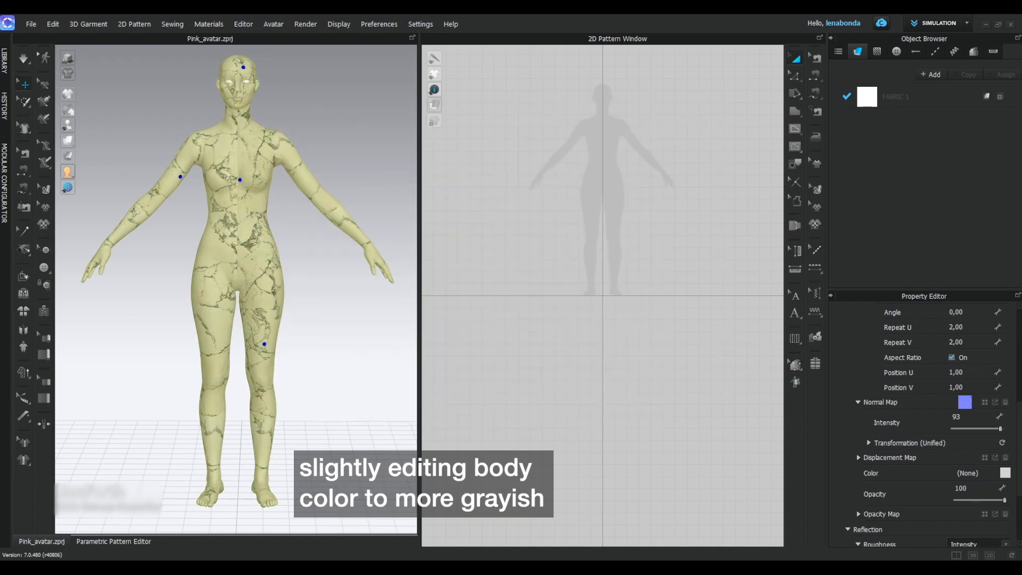
# Step: Set the material type of the marble avatar's eyes to Fabric Shiny
pyautogui.click(305, 24)
pyautogui.scroll(3, 236, 289)
pyautogui.moveTo(255, 176); pyautogui.dragTo(221, 463, button='middle')
pyautogui.scroll(6, 236, 289)
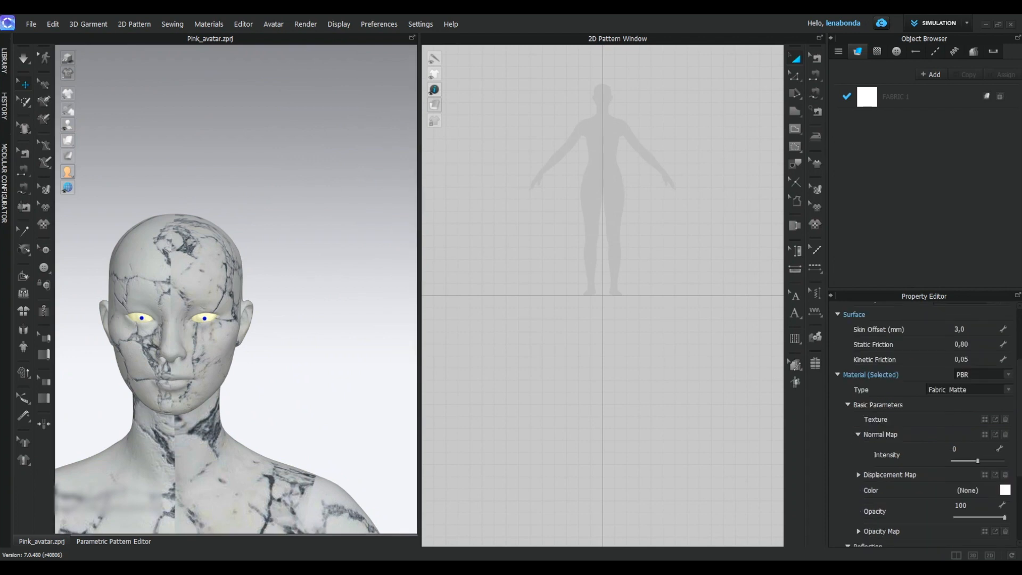
pyautogui.scroll(3, 924, 424)
pyautogui.scroll(-2, 923, 424)
pyautogui.click(969, 426)
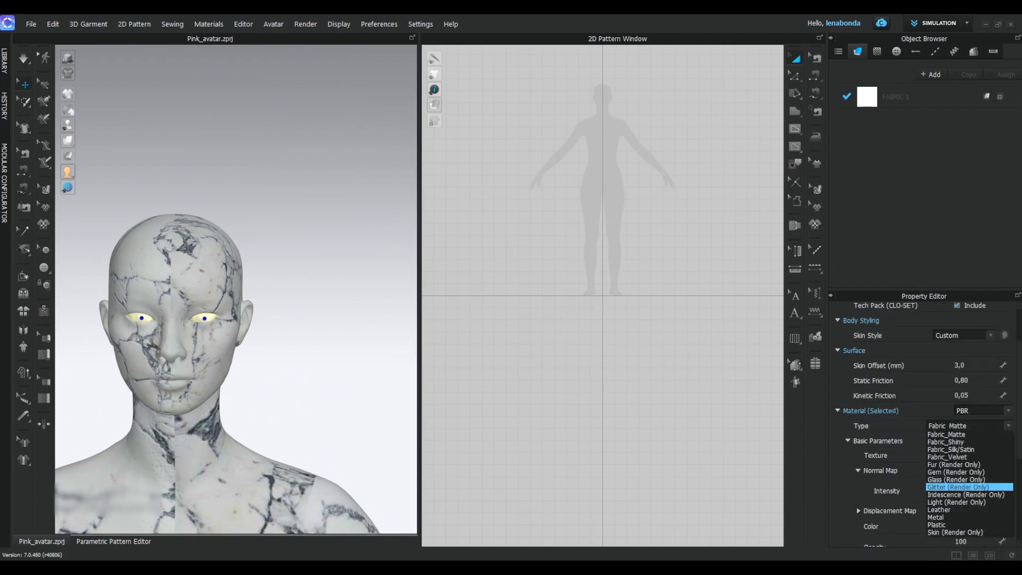
pyautogui.click(944, 441)
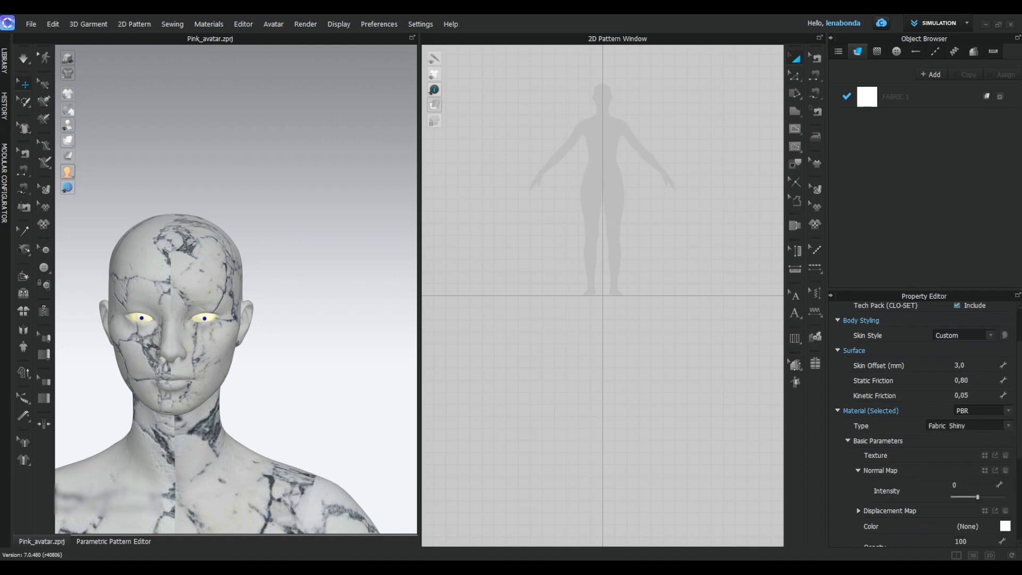
# Step: Try Polar Wind and Newsprint on the marble avatar's eyes, then give them a neutral gray material color
pyautogui.scroll(-3, 945, 441)
pyautogui.click(1004, 429)
pyautogui.click(361, 131)
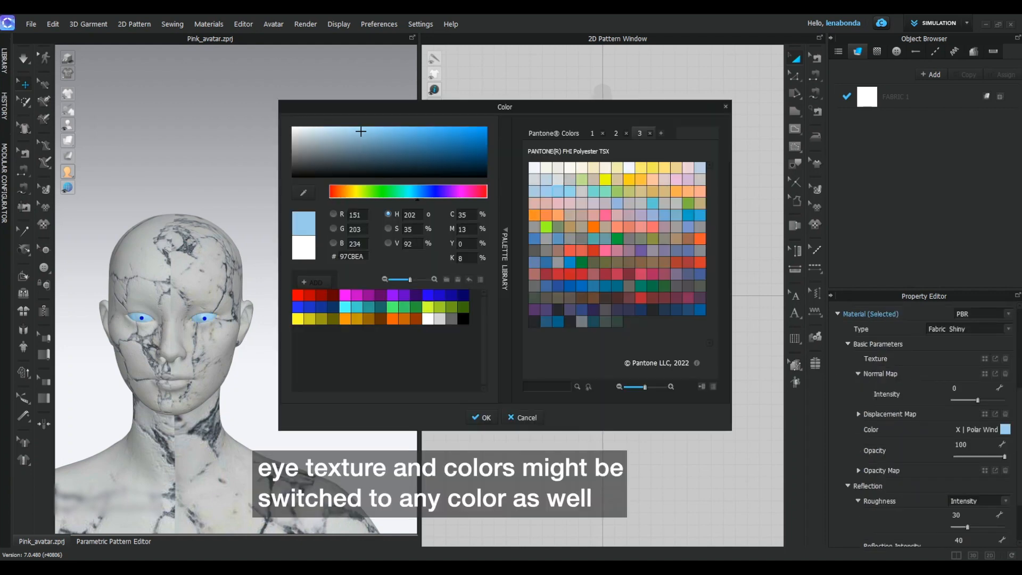
pyautogui.click(534, 250)
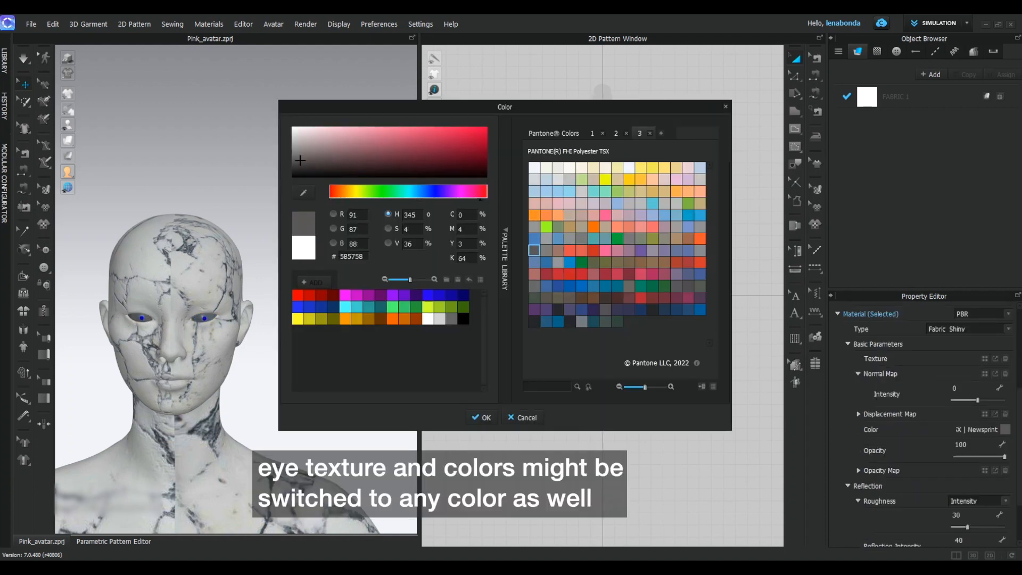
pyautogui.click(534, 321)
pyautogui.click(534, 168)
pyautogui.moveTo(301, 128); pyautogui.dragTo(293, 147)
pyautogui.click(523, 417)
# Step: Open the render window and frame the full-length marble avatar in the preview
pyautogui.click(306, 24)
pyautogui.click(306, 38)
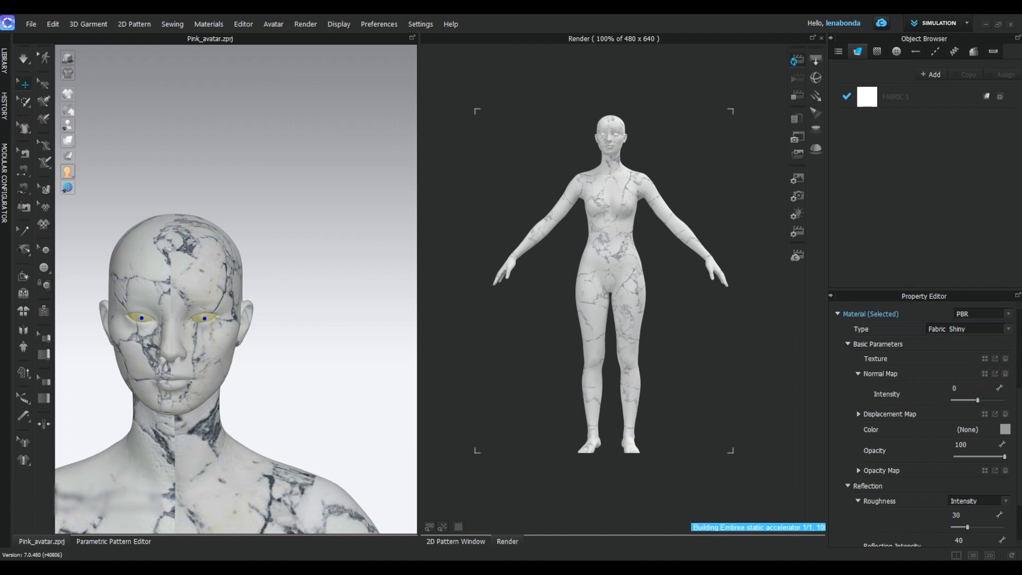
pyautogui.scroll(-4, 236, 289)
pyautogui.scroll(-6, 236, 289)
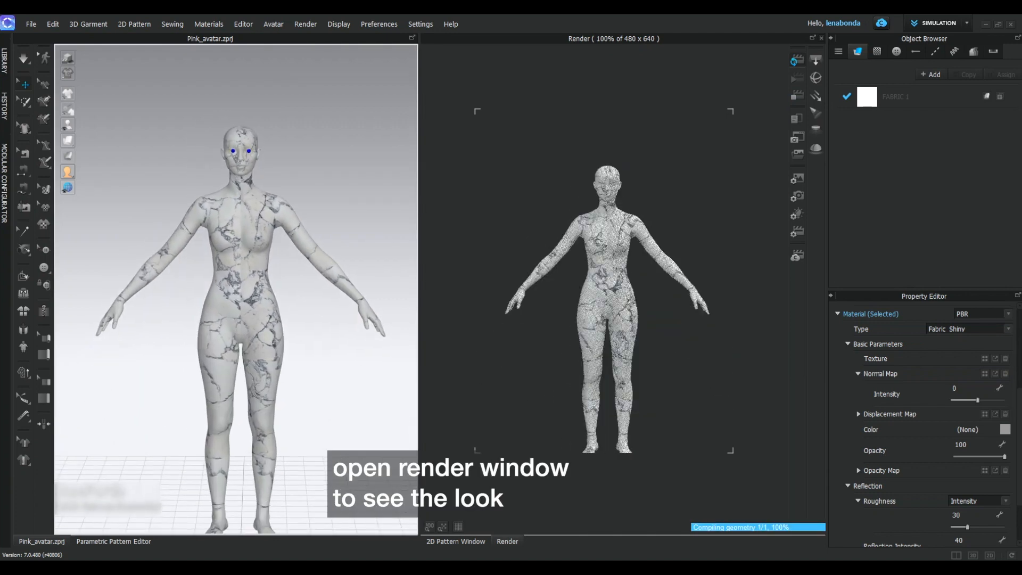
# Step: Examine the marble texture on the avatar's back, head, torso and legs in the render preview
pyautogui.moveTo(235, 289); pyautogui.dragTo(235, 252, button='middle')
pyautogui.moveTo(298, 280); pyautogui.dragTo(128, 293, button='right')
pyautogui.scroll(5, 236, 289)
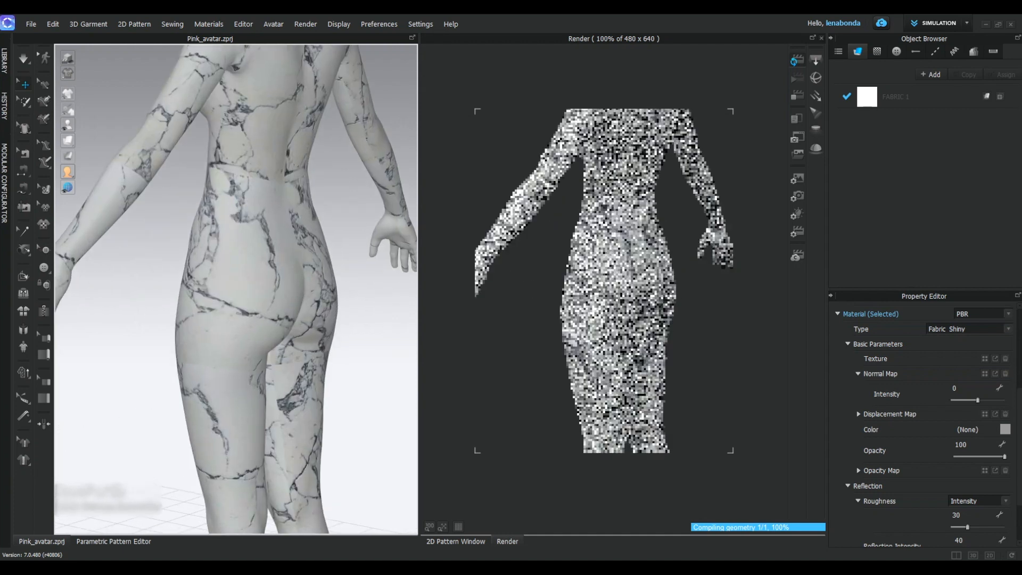
pyautogui.moveTo(236, 213); pyautogui.dragTo(200, 415, button='middle')
pyautogui.moveTo(256, 287); pyautogui.dragTo(205, 287, button='right')
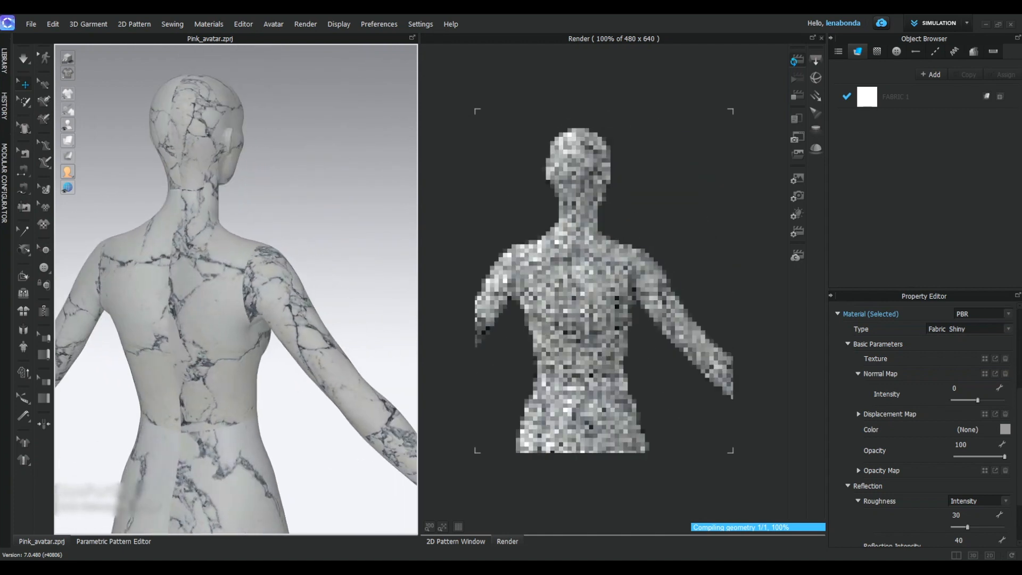
pyautogui.moveTo(239, 380); pyautogui.dragTo(44, 399, button='right')
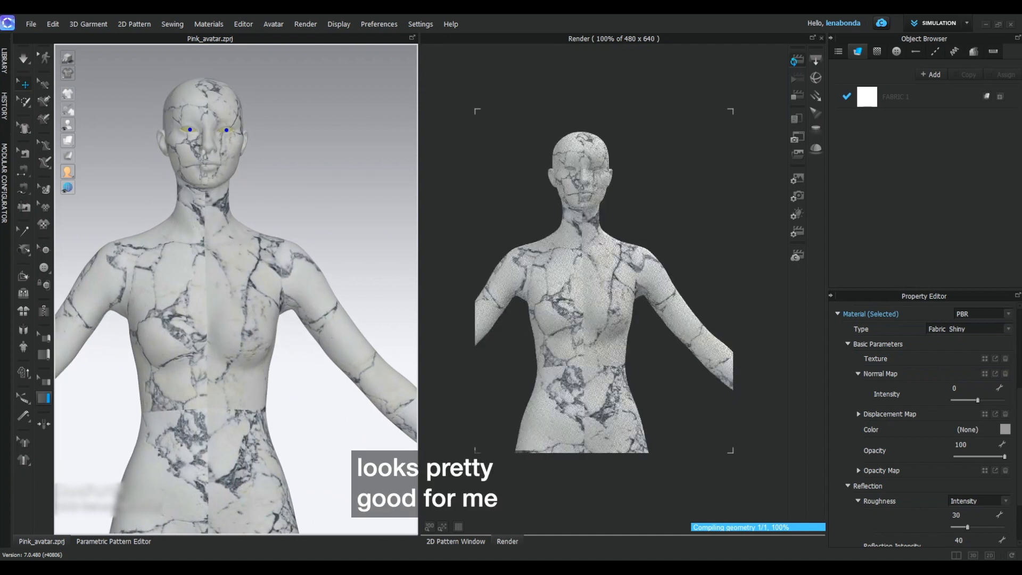
pyautogui.moveTo(239, 341); pyautogui.dragTo(184, 341, button='right')
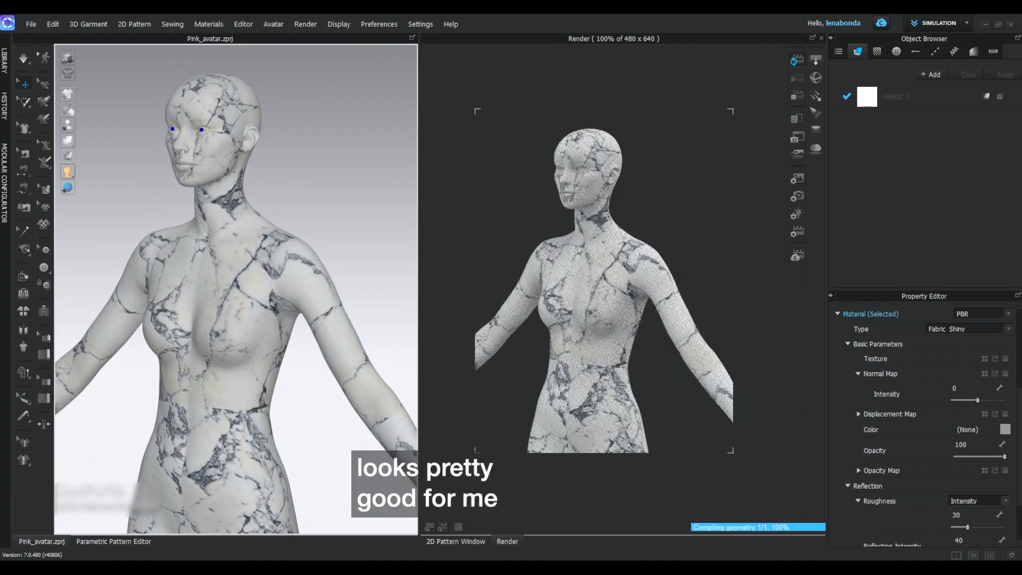
pyautogui.scroll(-5, 236, 289)
pyautogui.moveTo(236, 340); pyautogui.dragTo(245, 243, button='middle')
pyautogui.scroll(-2, 236, 289)
pyautogui.moveTo(213, 320); pyautogui.dragTo(264, 316, button='right')
pyautogui.moveTo(235, 319); pyautogui.dragTo(236, 290, button='middle')
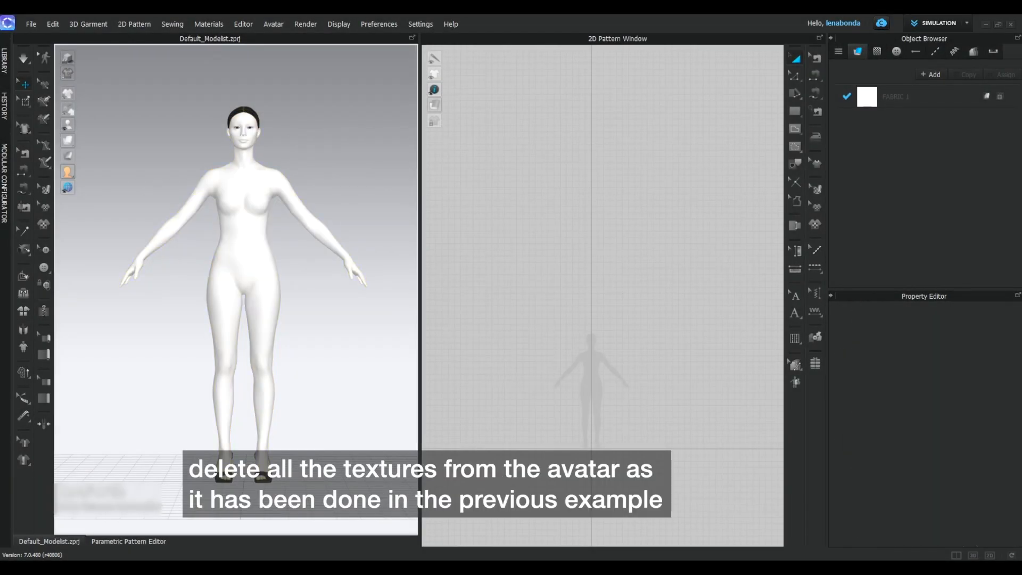
# Step: Remove the texture from the default avatar's hair and delete the hair
pyautogui.moveTo(330, 213)
pyautogui.mouseDown(button='right')
pyautogui.moveTo(181, 216)
pyautogui.moveTo(330, 226)
pyautogui.mouseUp(button='right')
pyautogui.click(249, 112)
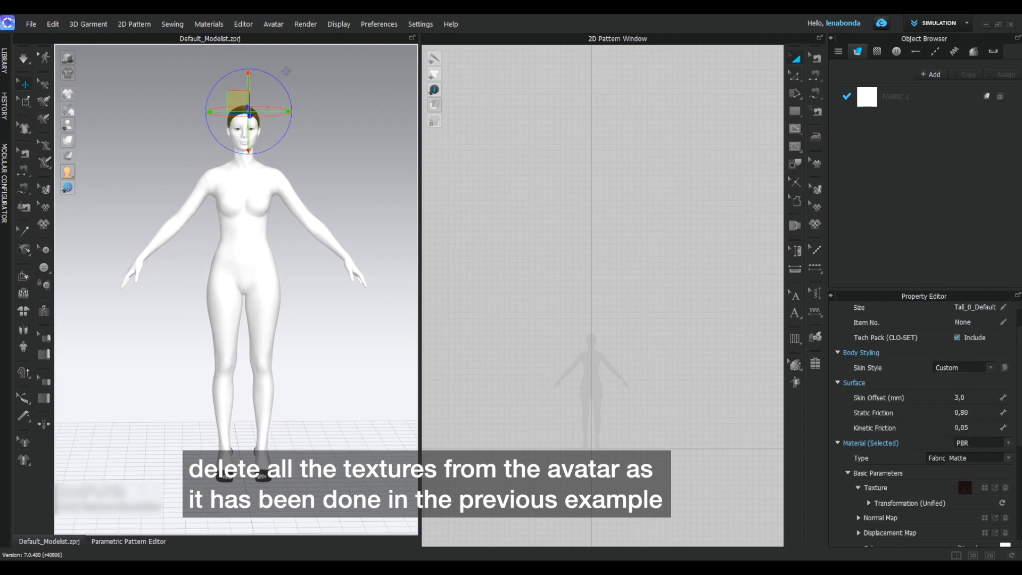
pyautogui.click(1005, 487)
pyautogui.rightClick(250, 111)
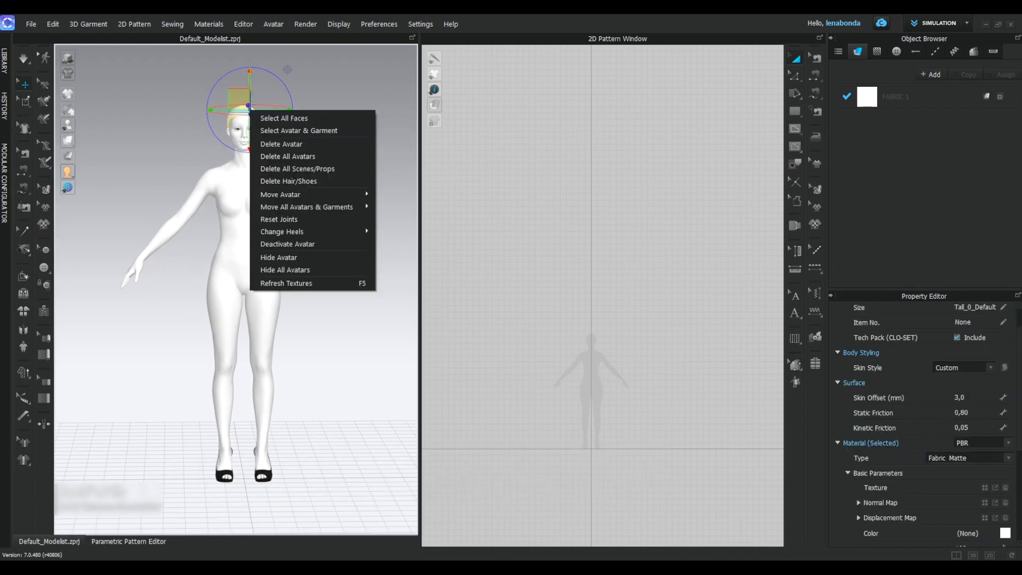
pyautogui.click(289, 181)
# Step: Apply the light gray rough glass image as the texture of the avatar's head, torso, arms and legs
pyautogui.scroll(3, 288, 181)
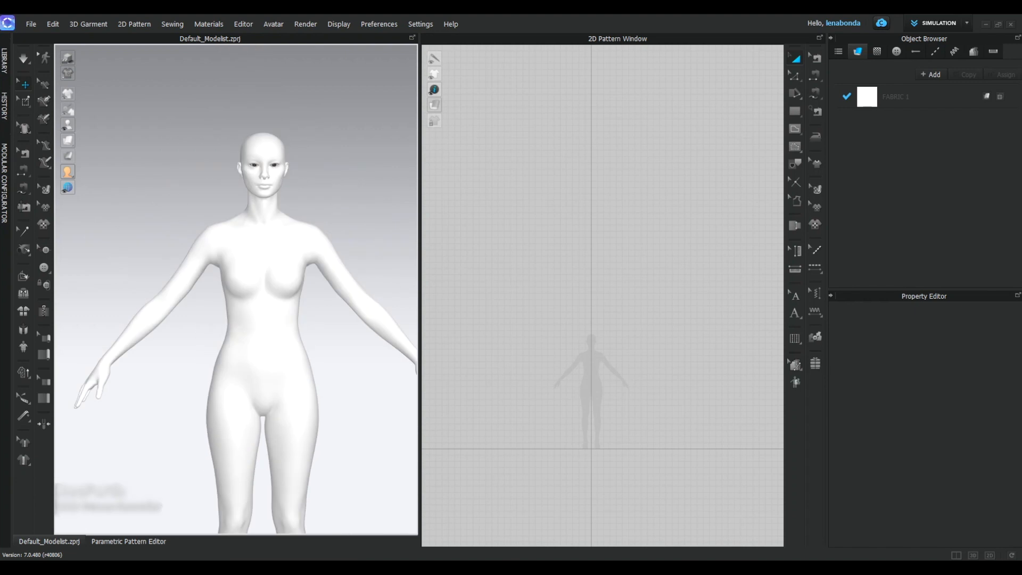
pyautogui.click(292, 339)
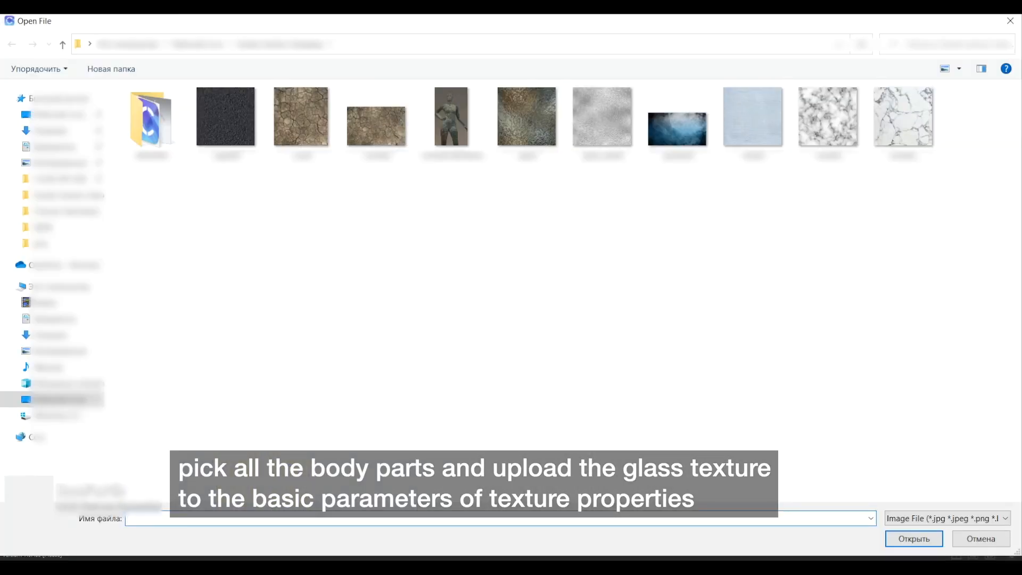
pyautogui.click(602, 117)
pyautogui.press('Return')
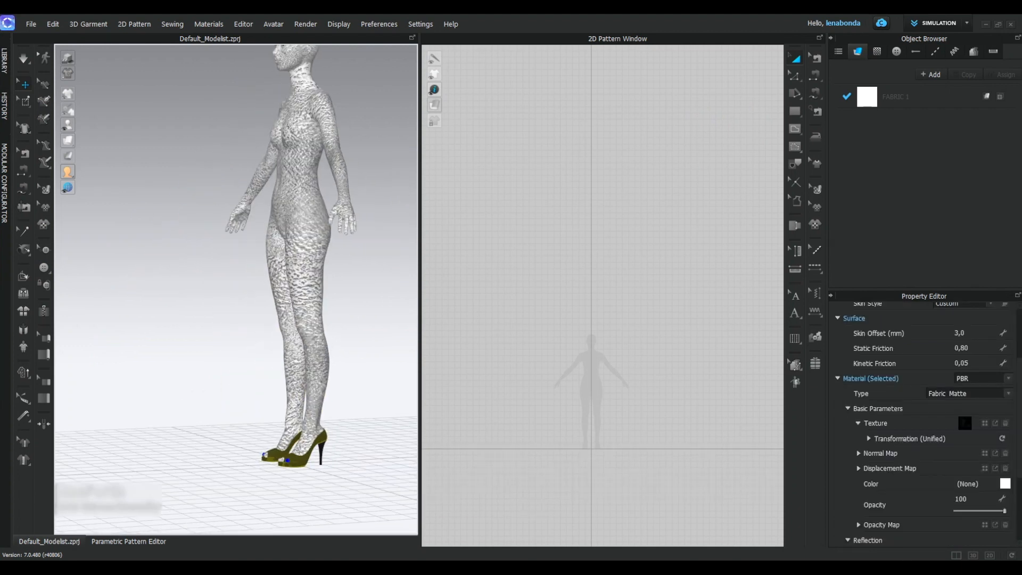
# Step: Remove the texture from the avatar's shoes and set their material color to a light gray Pantone swatch
pyautogui.moveTo(298, 277); pyautogui.dragTo(202, 266, button='right')
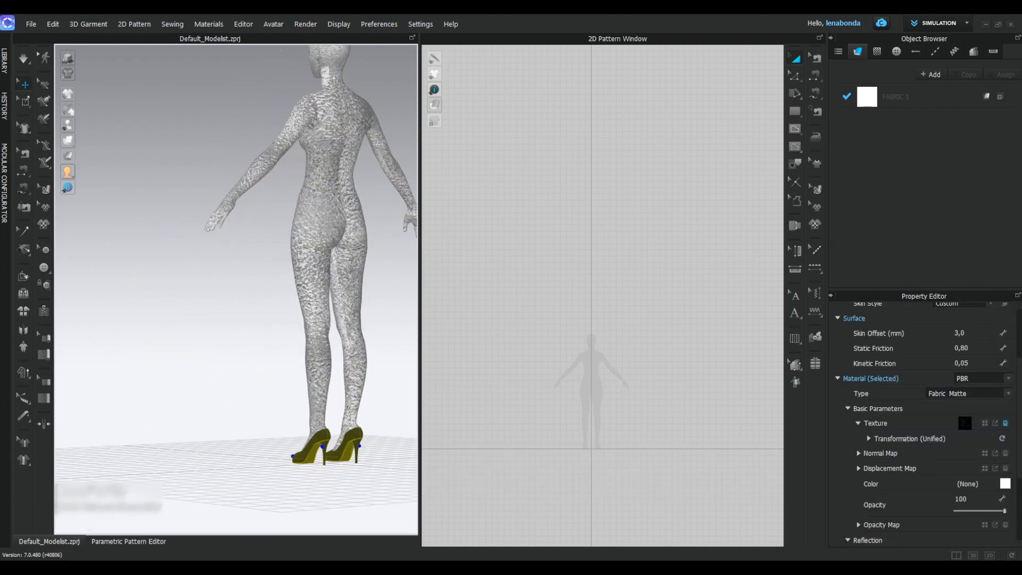
pyautogui.click(1005, 423)
pyautogui.click(1005, 483)
pyautogui.click(534, 179)
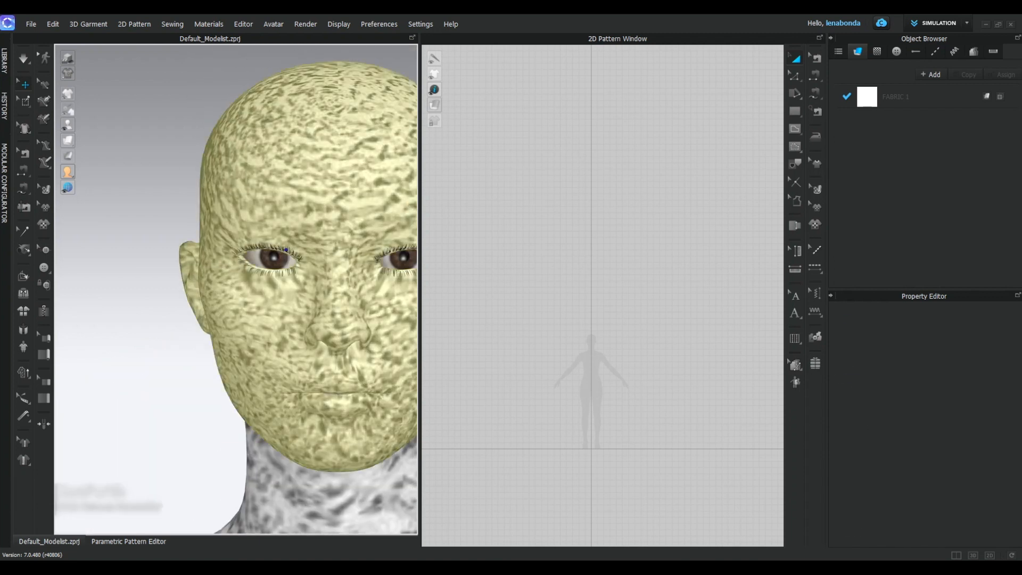
# Step: Lower the opacity of both eyes' lashes until they are fully transparent
pyautogui.click(279, 249)
pyautogui.keyDown('shift'); pyautogui.click(395, 248); pyautogui.keyUp('shift')
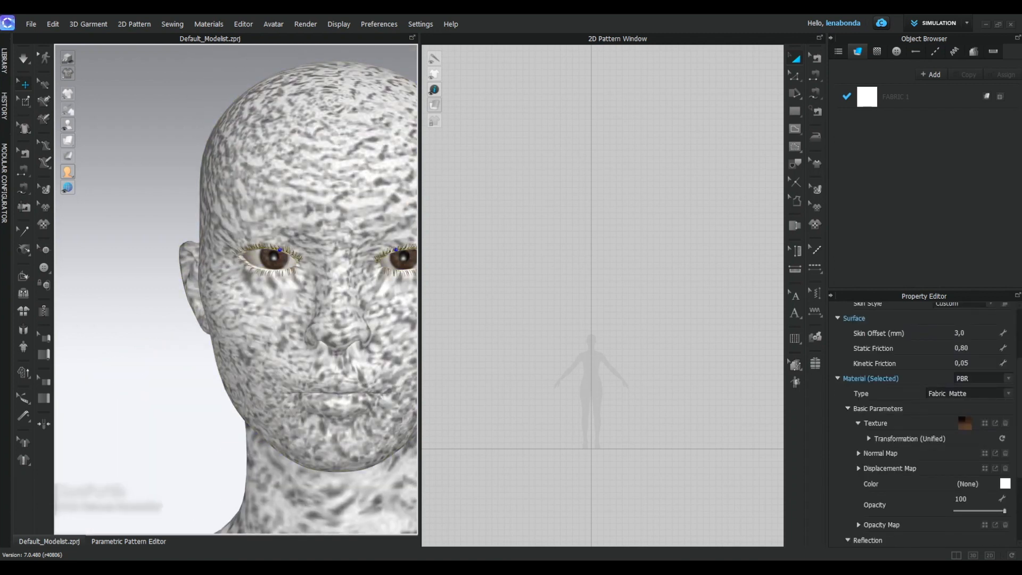
pyautogui.moveTo(1004, 511); pyautogui.dragTo(956, 511)
# Step: Remove the texture from both eyes, try Red Velvet and set their material color to Redwood Trail
pyautogui.click(280, 260)
pyautogui.keyDown('shift'); pyautogui.click(395, 263); pyautogui.keyUp('shift')
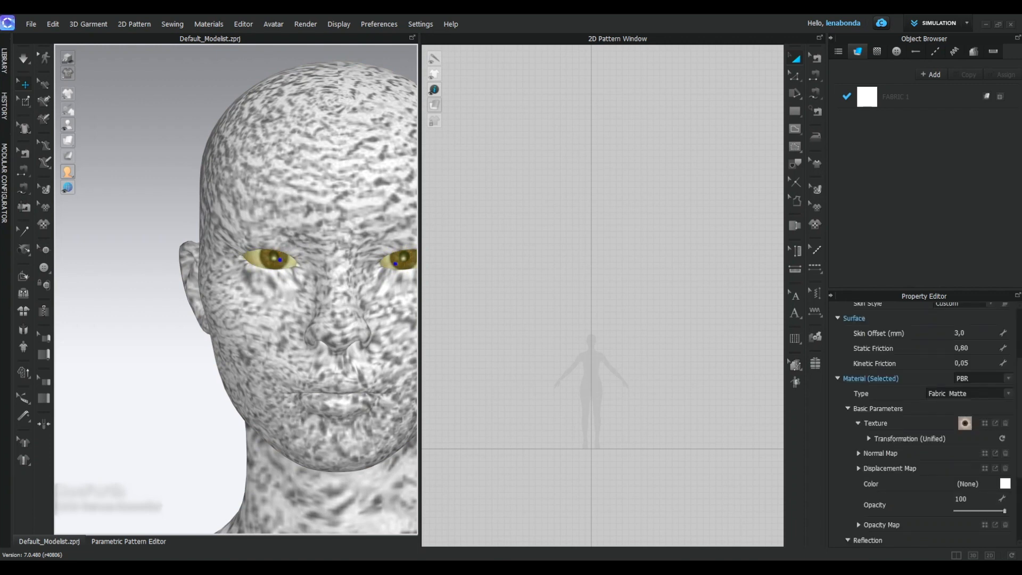
pyautogui.click(1005, 483)
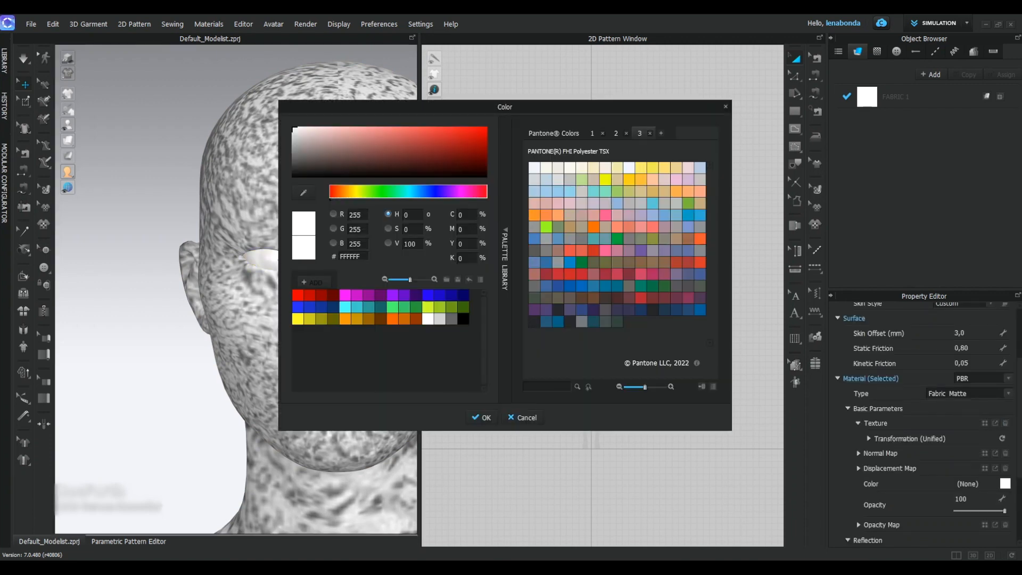
pyautogui.click(629, 274)
pyautogui.click(482, 418)
pyautogui.click(1005, 484)
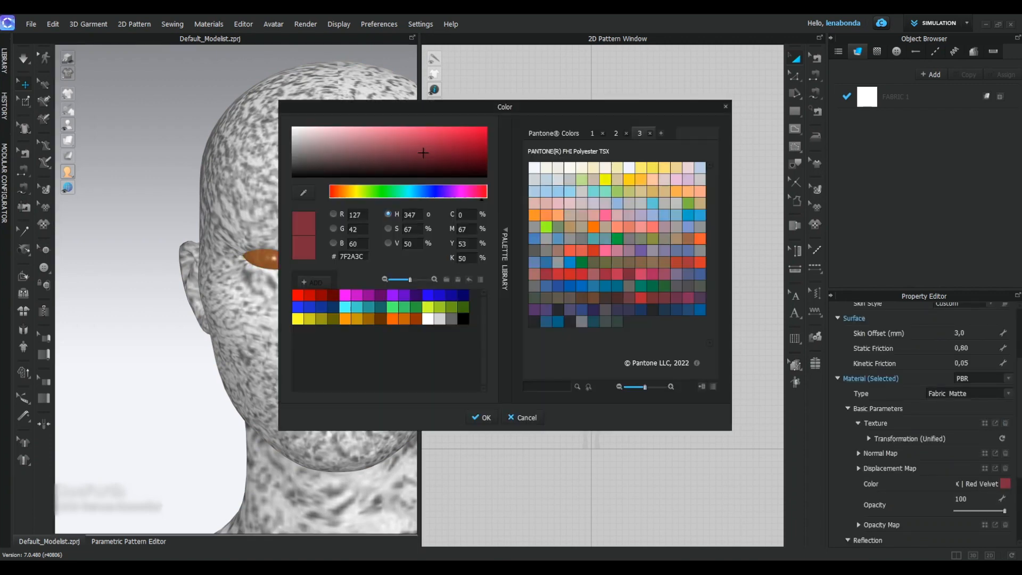
pyautogui.click(534, 273)
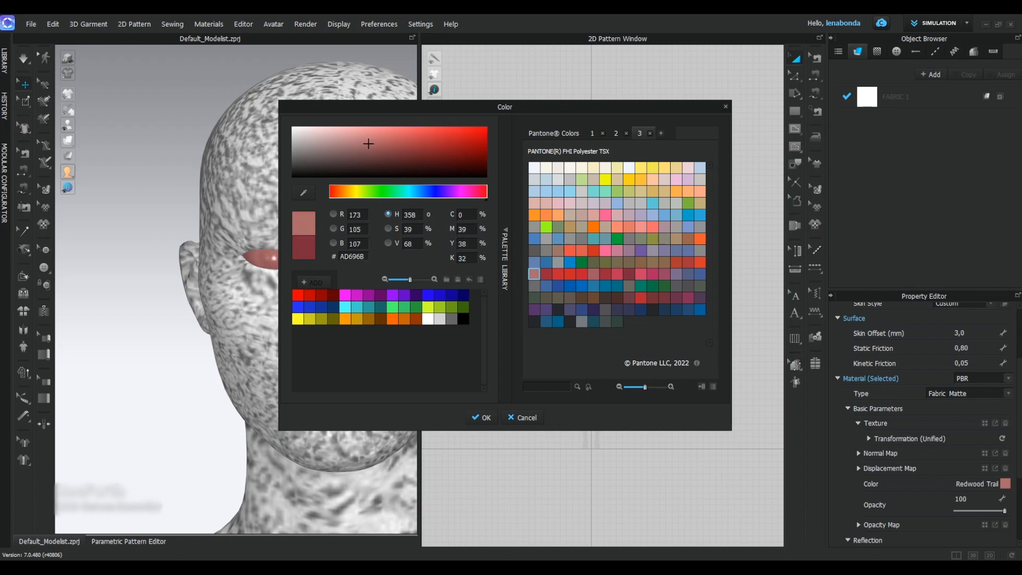
pyautogui.click(481, 418)
# Step: Switch the red eyes from Fabric Matte to a shinier material type
pyautogui.click(968, 393)
pyautogui.click(958, 418)
pyautogui.click(133, 319)
# Step: Examine the normal map settings of the glass texture on the avatar's torso, arms and legs
pyautogui.scroll(-8, 237, 289)
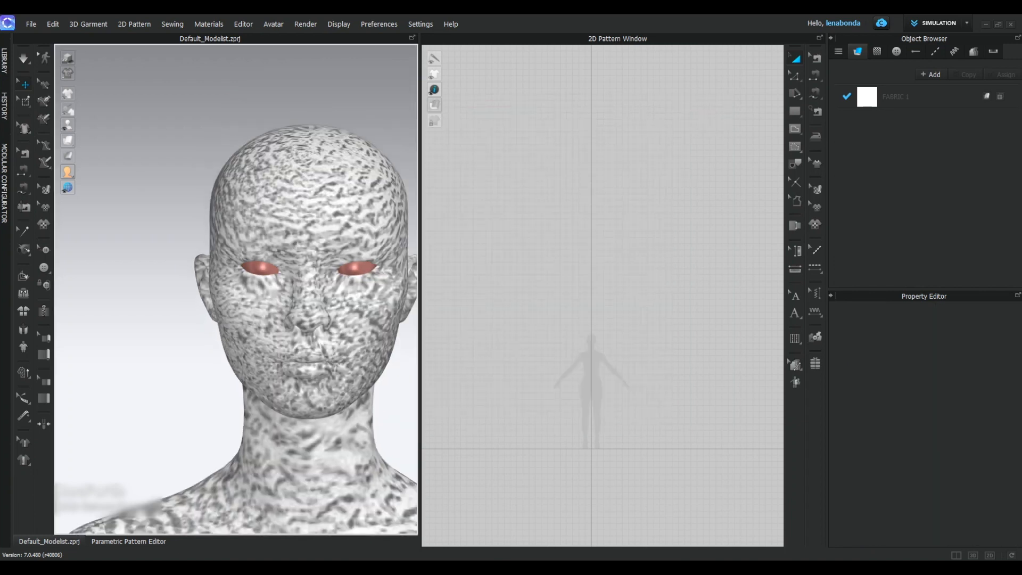
pyautogui.moveTo(229, 404); pyautogui.dragTo(244, 213, button='middle')
pyautogui.scroll(-4, 236, 289)
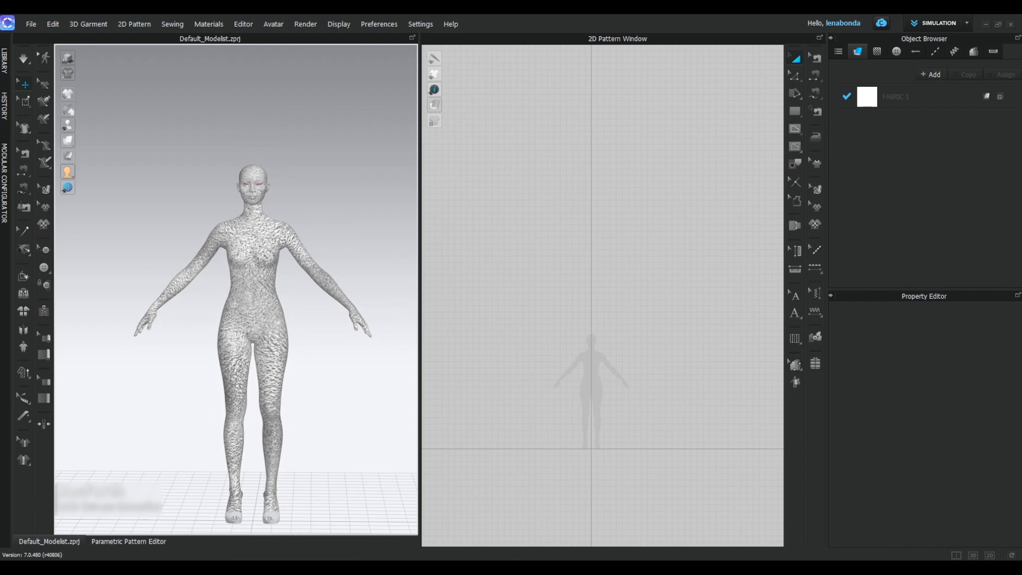
pyautogui.click(272, 292)
pyautogui.keyDown('shift'); pyautogui.click(302, 260); pyautogui.keyUp('shift')
pyautogui.keyDown('shift'); pyautogui.click(270, 373); pyautogui.keyUp('shift')
pyautogui.moveTo(319, 394); pyautogui.dragTo(314, 372, button='right')
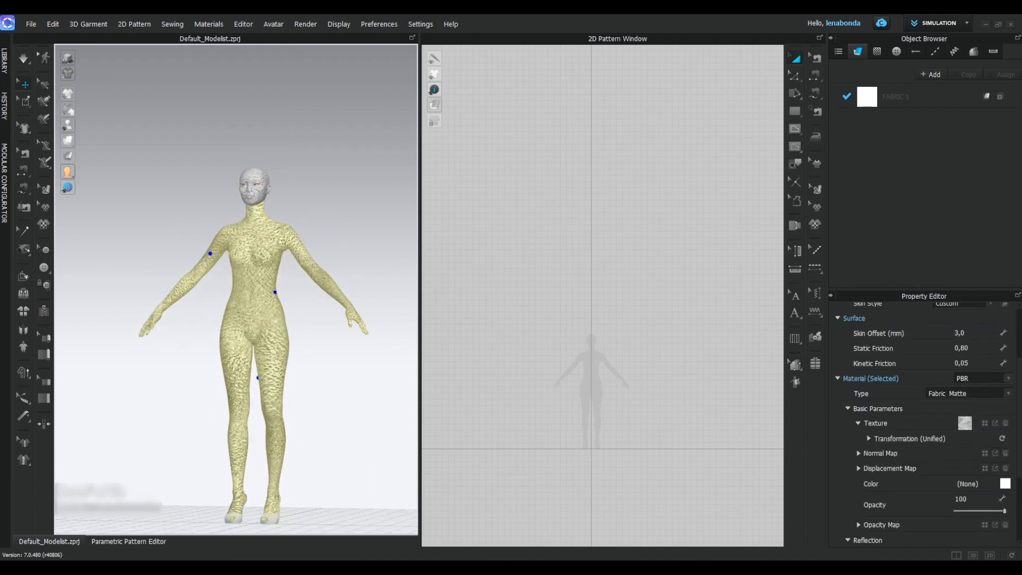
pyautogui.click(859, 453)
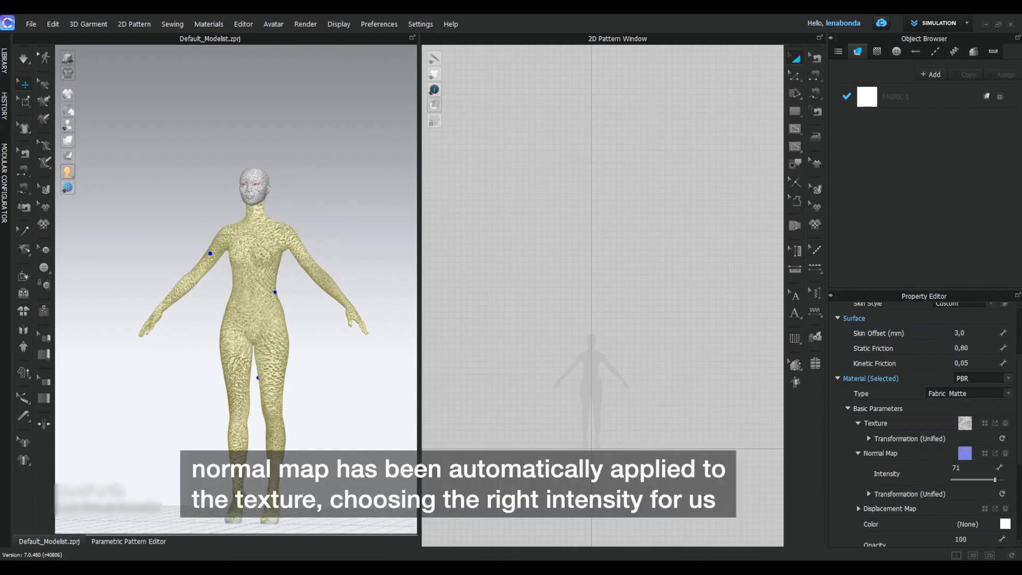
# Step: Check the transformation settings of the texture on the avatar's head
pyautogui.click(258, 197)
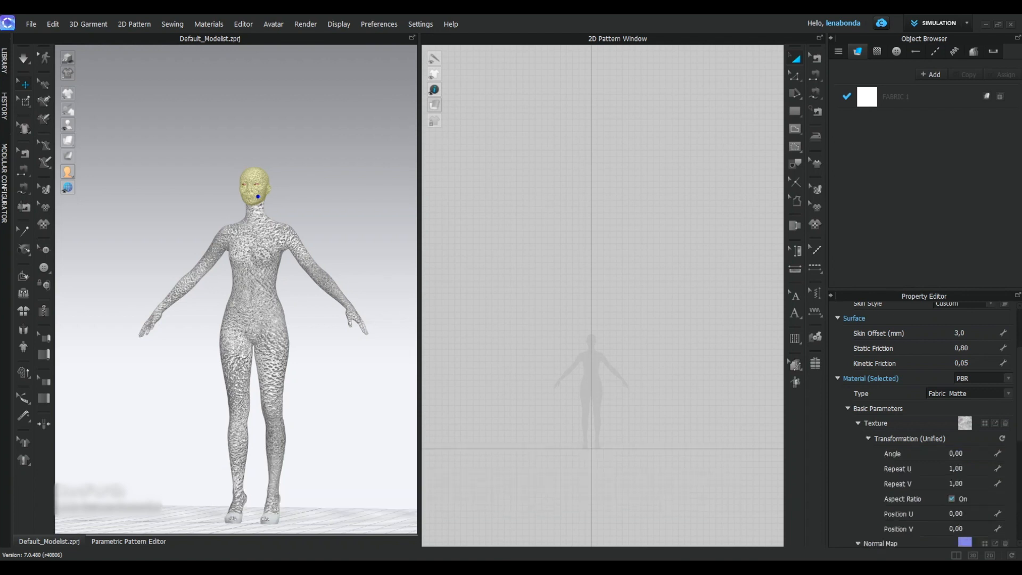
pyautogui.click(868, 438)
pyautogui.click(346, 256)
pyautogui.moveTo(346, 255); pyautogui.dragTo(361, 264, button='right')
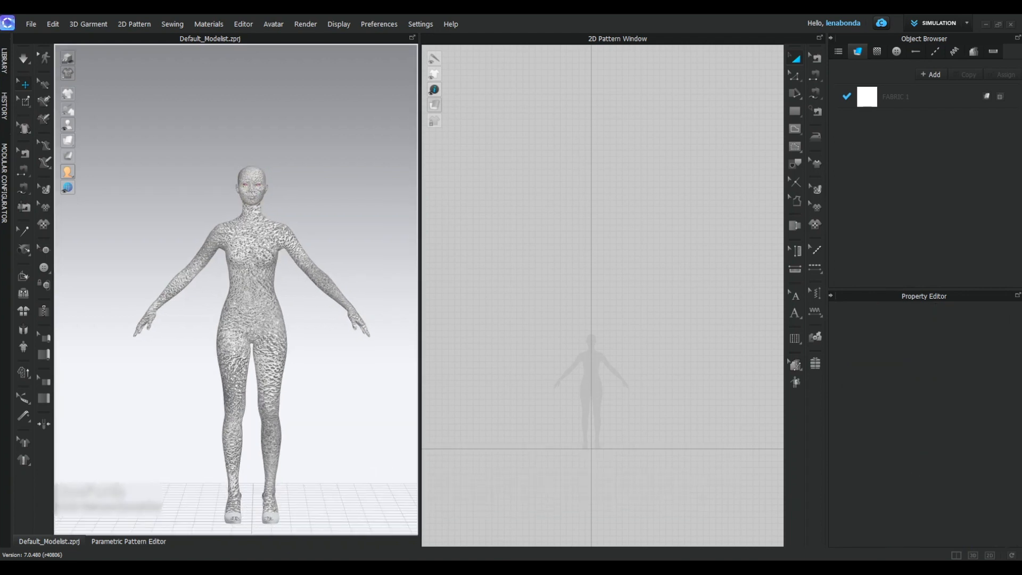
# Step: Open the render window and start rendering the glass-textured avatar
pyautogui.click(306, 24)
pyautogui.click(306, 36)
pyautogui.click(797, 60)
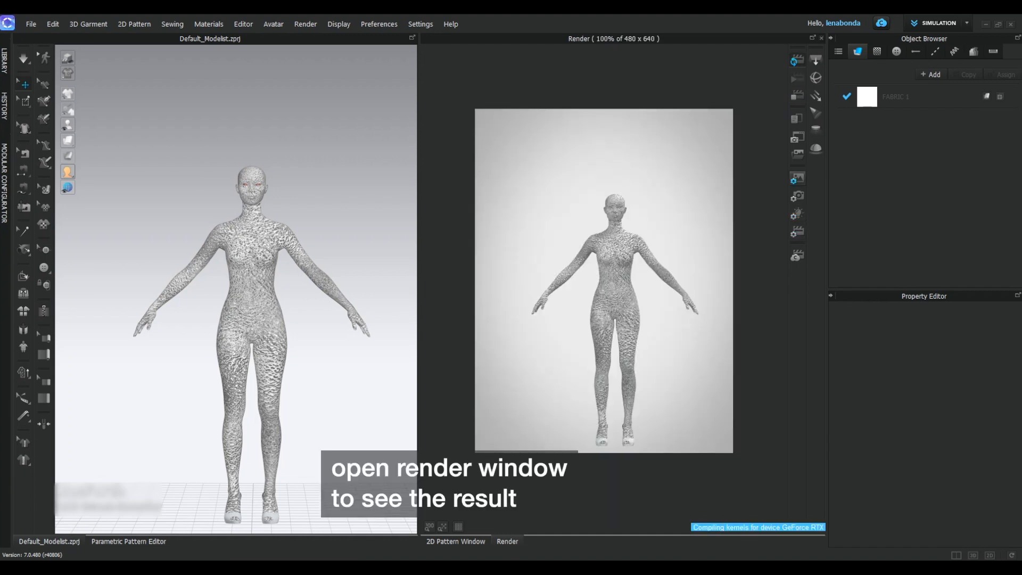
# Step: Turn on background transparency in the render's image properties
pyautogui.click(797, 178)
pyautogui.click(957, 506)
pyautogui.moveTo(320, 319); pyautogui.dragTo(325, 289, button='middle')
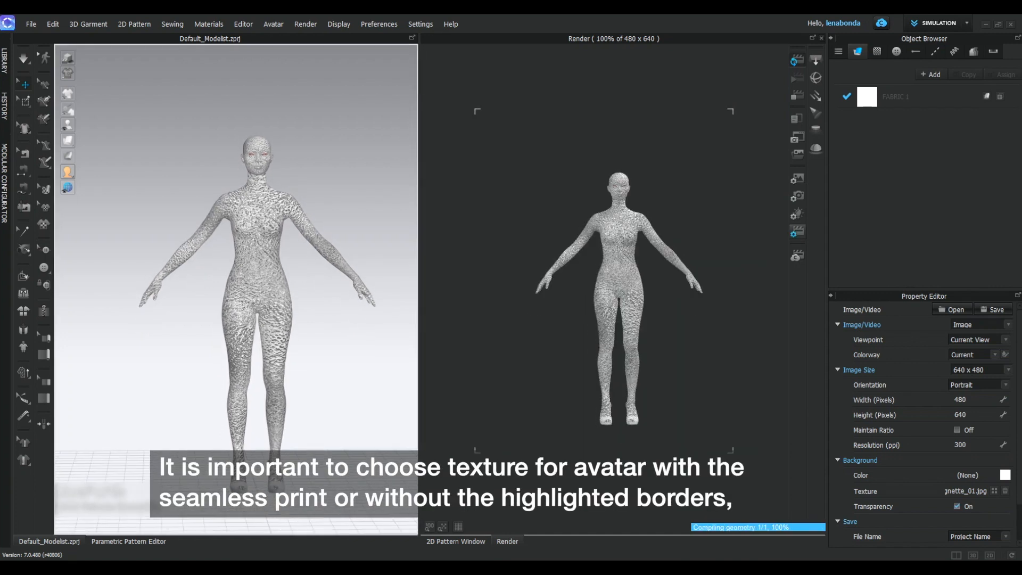
# Step: Set the dome light's intensity to 0.56 and inspect the avatar's upper body in the render
pyautogui.click(797, 214)
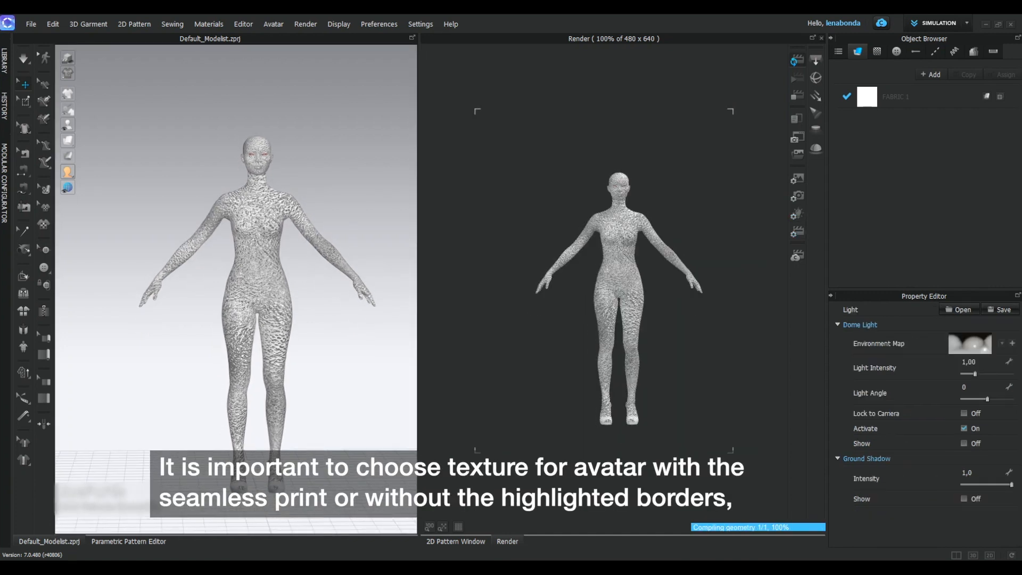
pyautogui.moveTo(976, 374); pyautogui.dragTo(970, 373)
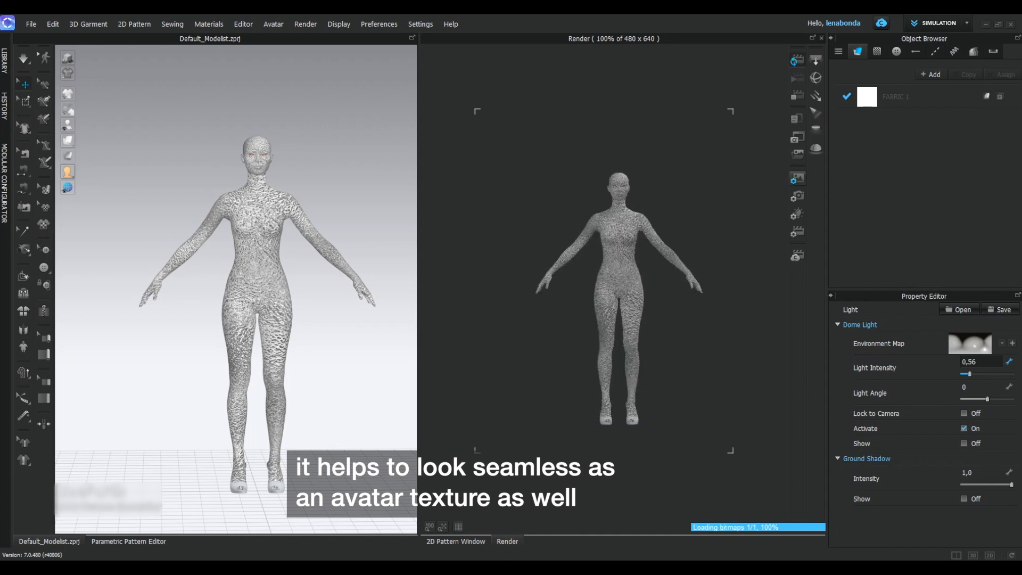
pyautogui.click(796, 178)
pyautogui.scroll(6, 266, 255)
pyautogui.moveTo(288, 228); pyautogui.dragTo(233, 449, button='middle')
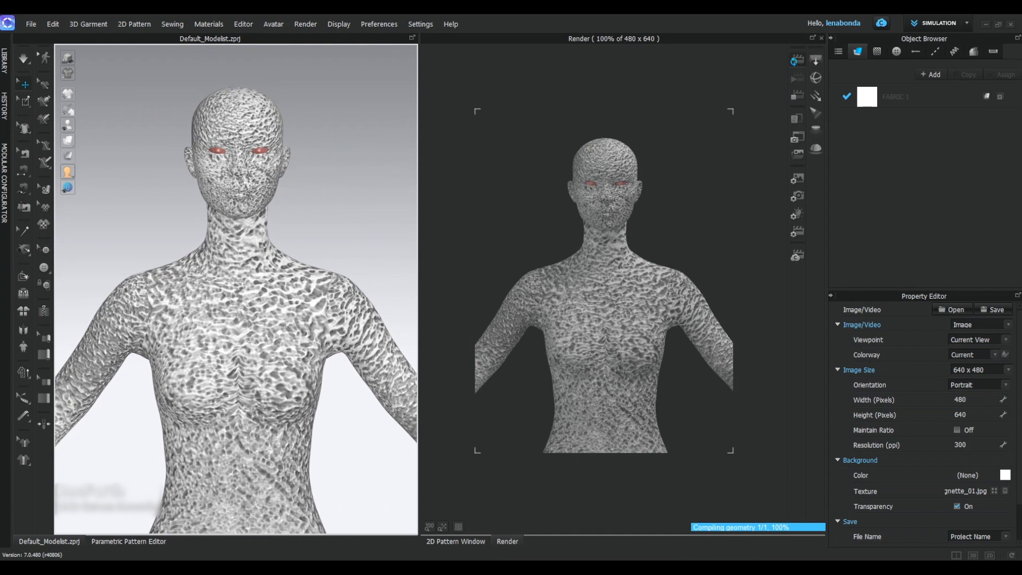
# Step: Set the normal map intensity to 80 on the avatar's head, torso, arms and legs
pyautogui.click(239, 292)
pyautogui.scroll(-5, 240, 293)
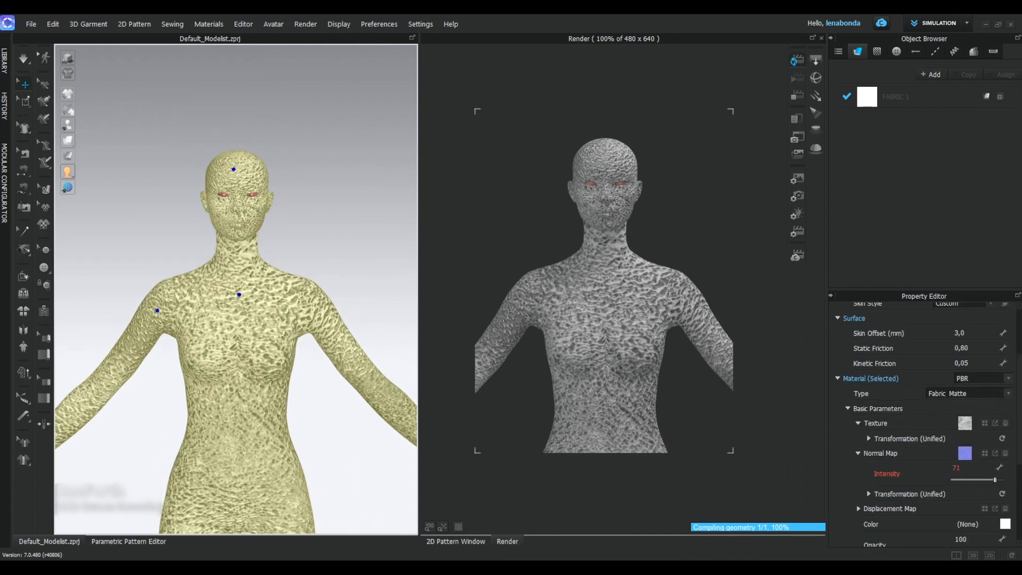
pyautogui.click(964, 467)
pyautogui.write('80')
pyautogui.press('Return')
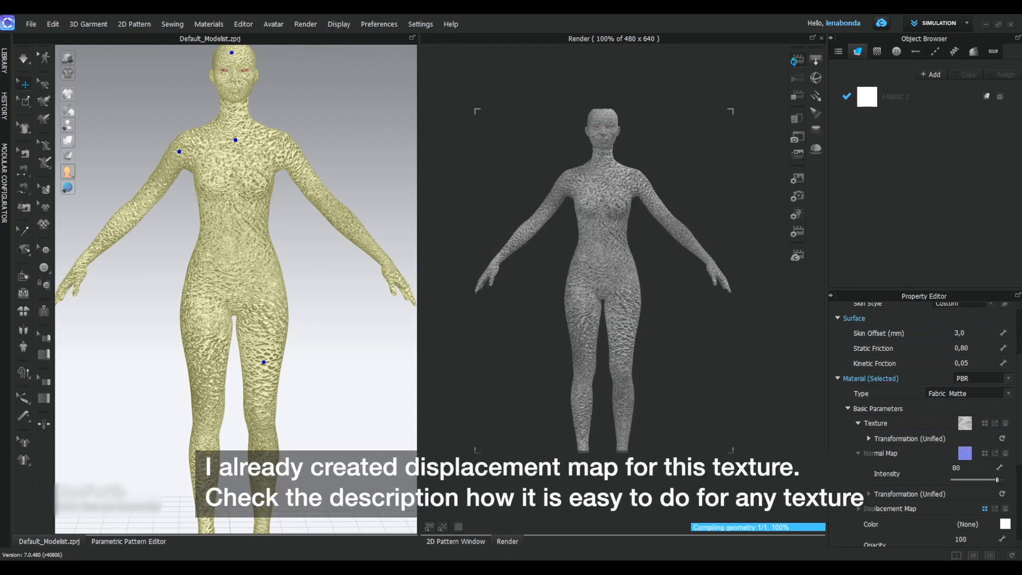
# Step: Load the prepared displacement map image for the glass texture on the avatar's body parts
pyautogui.click(985, 509)
pyautogui.click(51, 131)
pyautogui.doubleClick(152, 141)
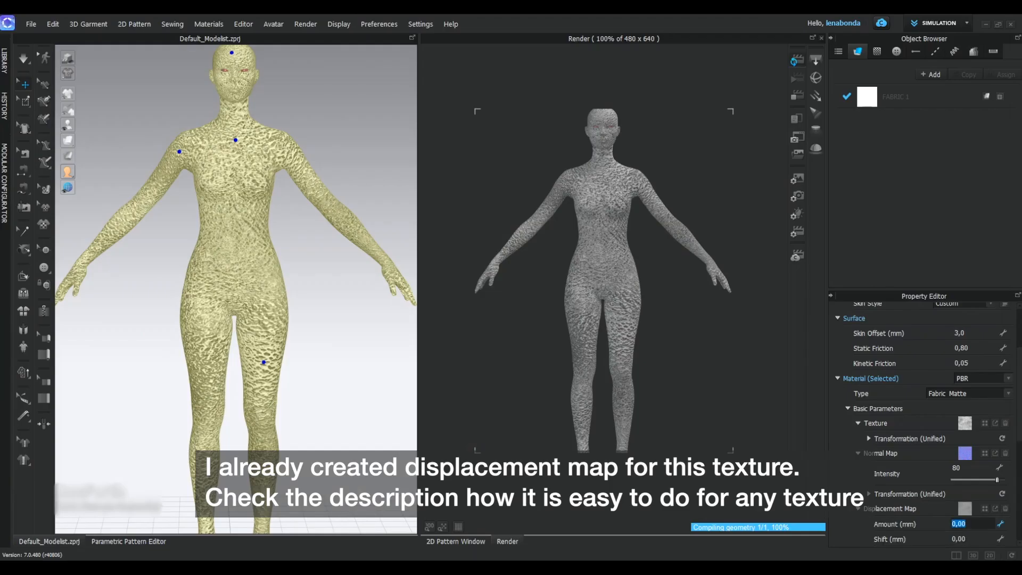
# Step: Set the displacement map's amount to 3 mm and its shift to -0.3 mm on the avatar's body parts
pyautogui.scroll(-3, 921, 420)
pyautogui.write('-0')
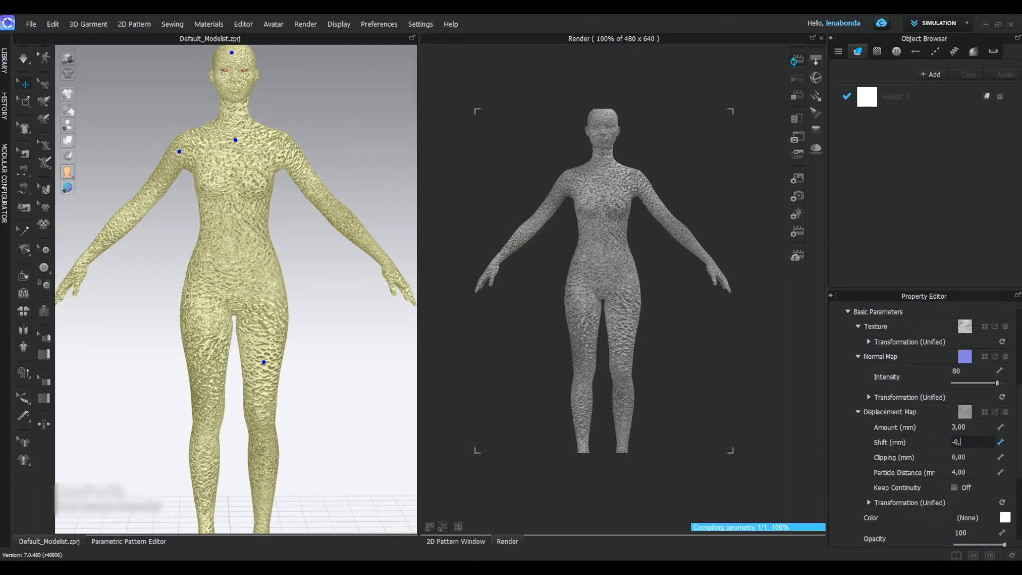
pyautogui.press('Return')
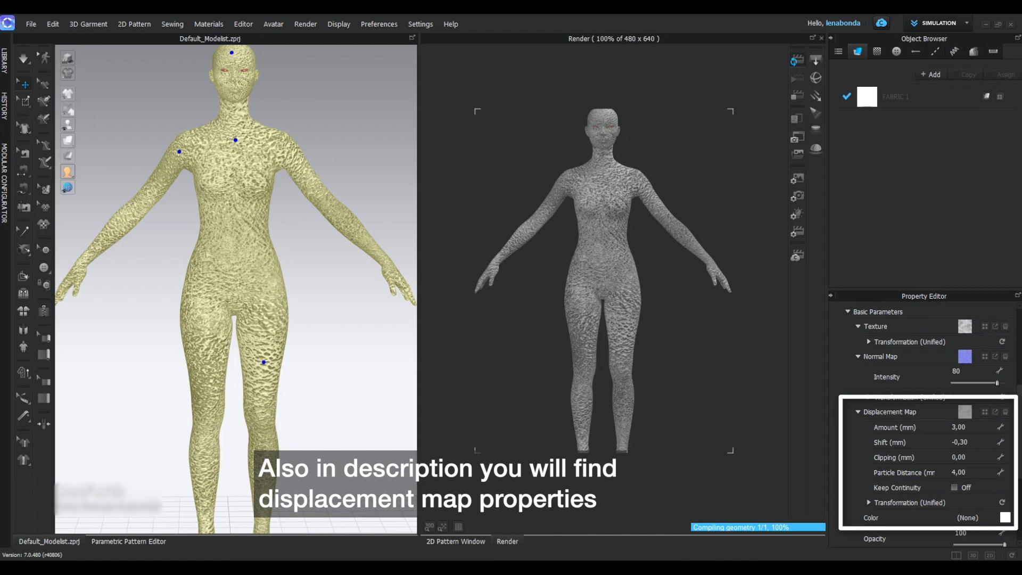
pyautogui.press('space')
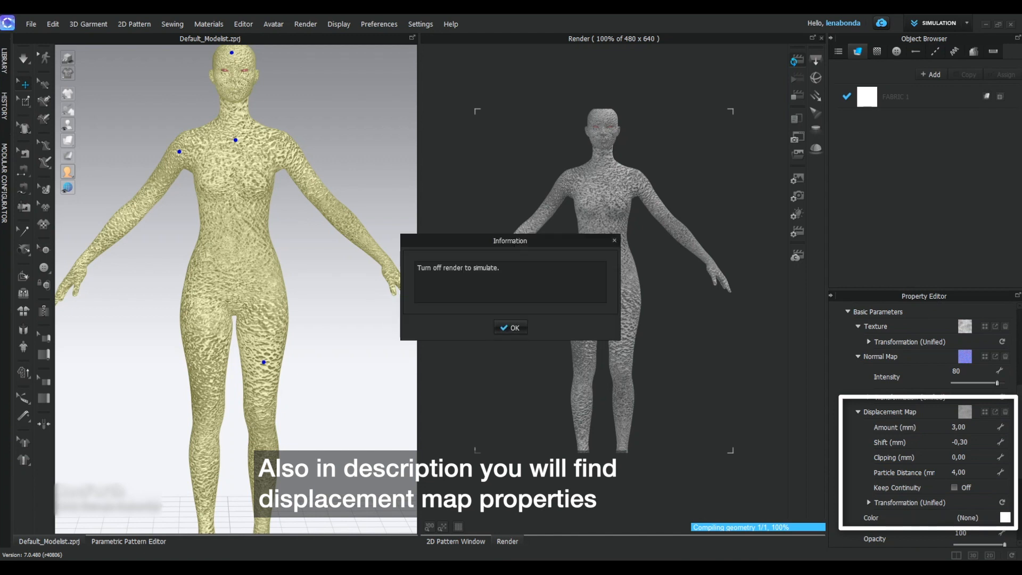
pyautogui.press('Return')
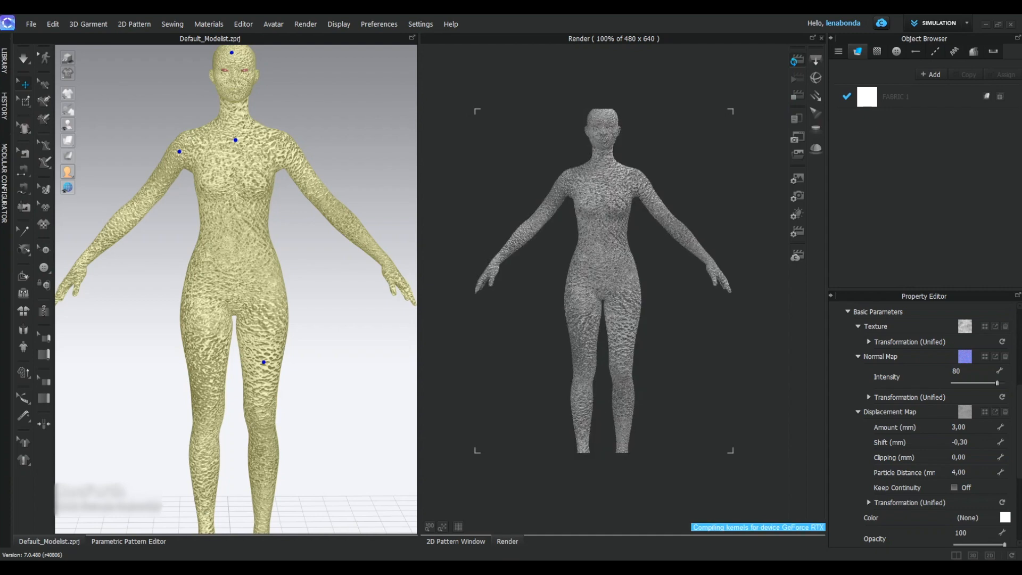
# Step: Change the material type of the avatar's head, torso, arms and legs to Metal
pyautogui.scroll(5, 236, 213)
pyautogui.moveTo(277, 266)
pyautogui.mouseDown(button='right')
pyautogui.moveTo(112, 266)
pyautogui.moveTo(277, 266)
pyautogui.mouseUp(button='right')
pyautogui.scroll(-4, 235, 266)
pyautogui.scroll(-5, 236, 288)
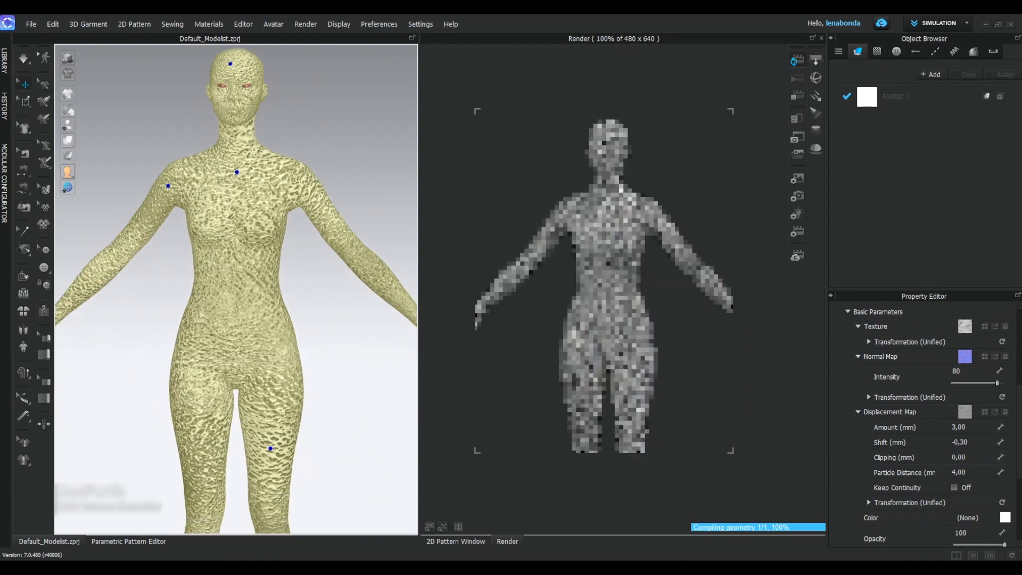
pyautogui.moveTo(244, 266); pyautogui.dragTo(224, 266, button='middle')
pyautogui.moveTo(223, 267); pyautogui.dragTo(224, 262, button='right')
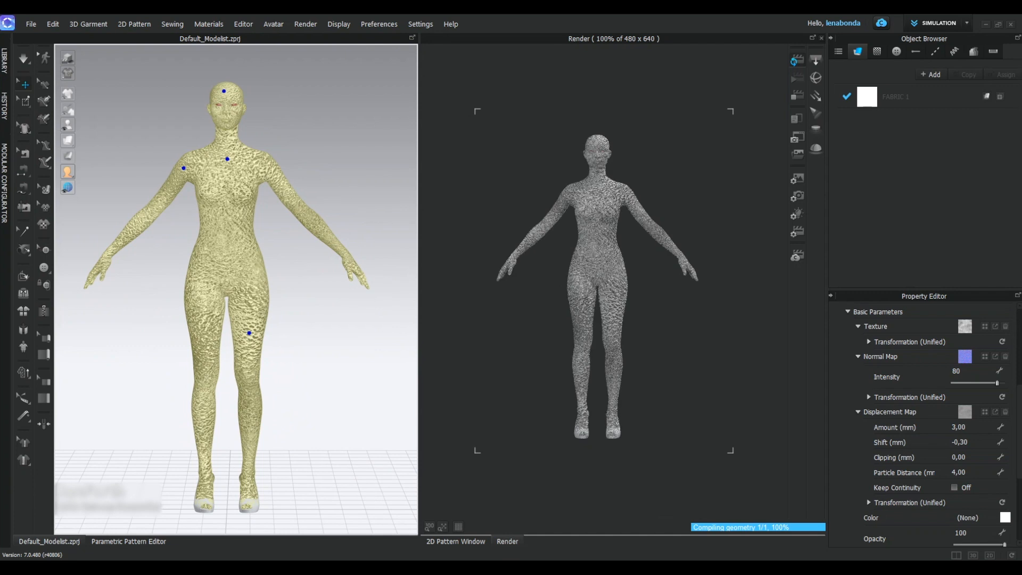
pyautogui.scroll(-1, 924, 425)
pyautogui.scroll(3, 924, 426)
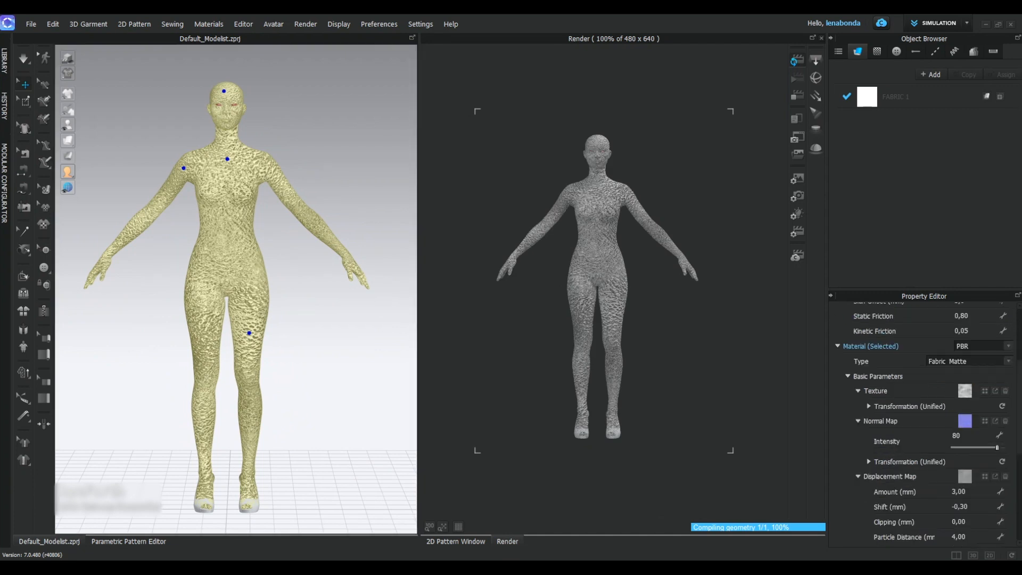
pyautogui.click(969, 361)
pyautogui.click(968, 452)
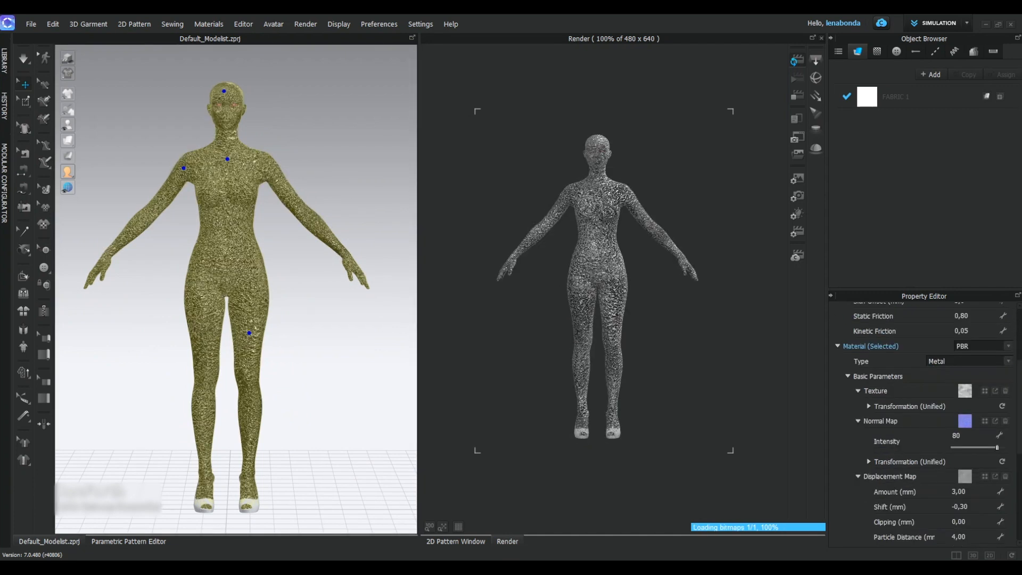
# Step: Set the body material's colour to the Pantone FHI Polyester TSX swatch Matte Green
pyautogui.moveTo(234, 266); pyautogui.dragTo(266, 304, button='middle')
pyautogui.scroll(5, 266, 303)
pyautogui.moveTo(266, 266); pyautogui.dragTo(234, 373, button='middle')
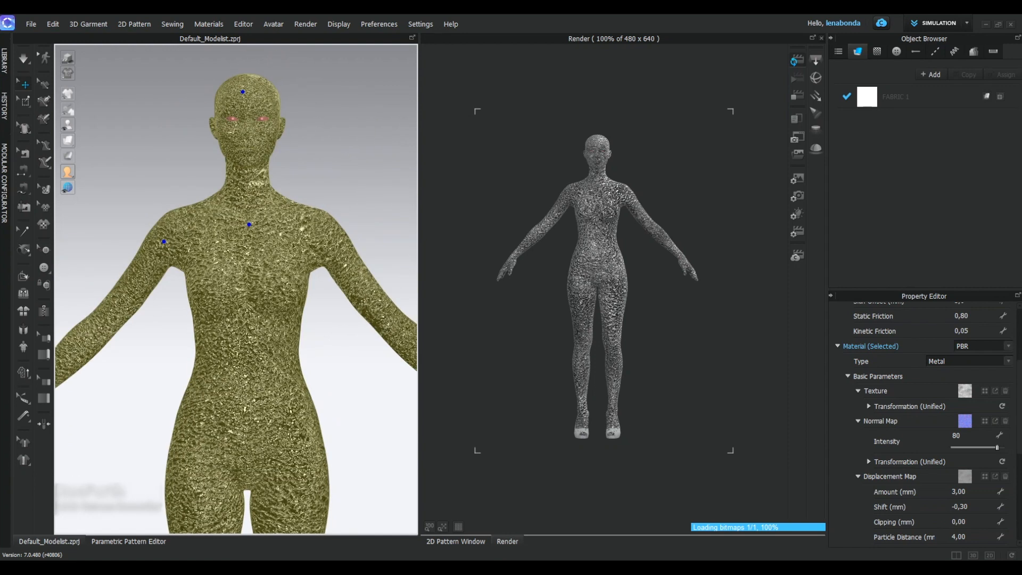
pyautogui.scroll(-3, 923, 426)
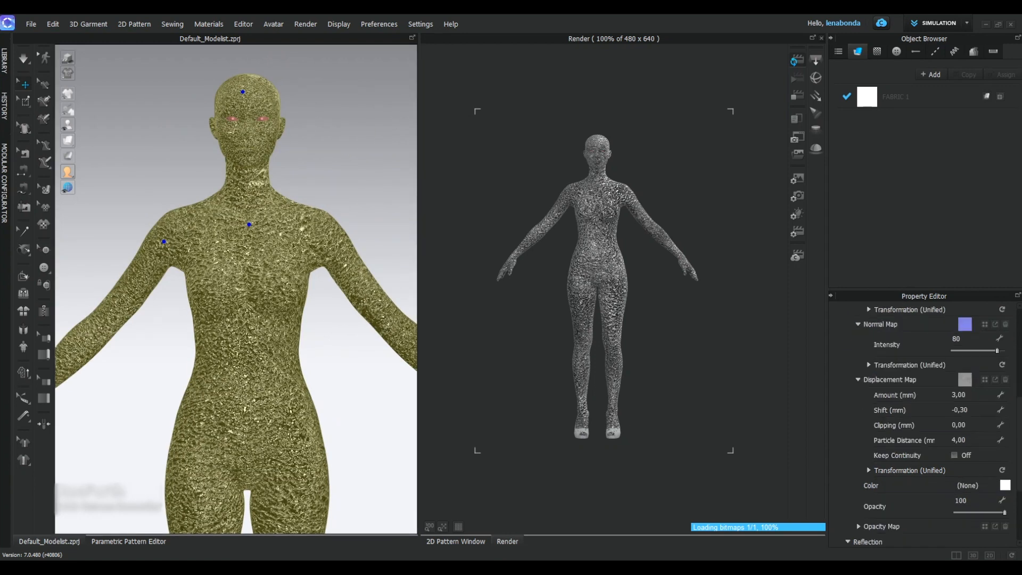
pyautogui.click(1004, 485)
pyautogui.click(642, 238)
pyautogui.moveTo(591, 107); pyautogui.dragTo(280, 114)
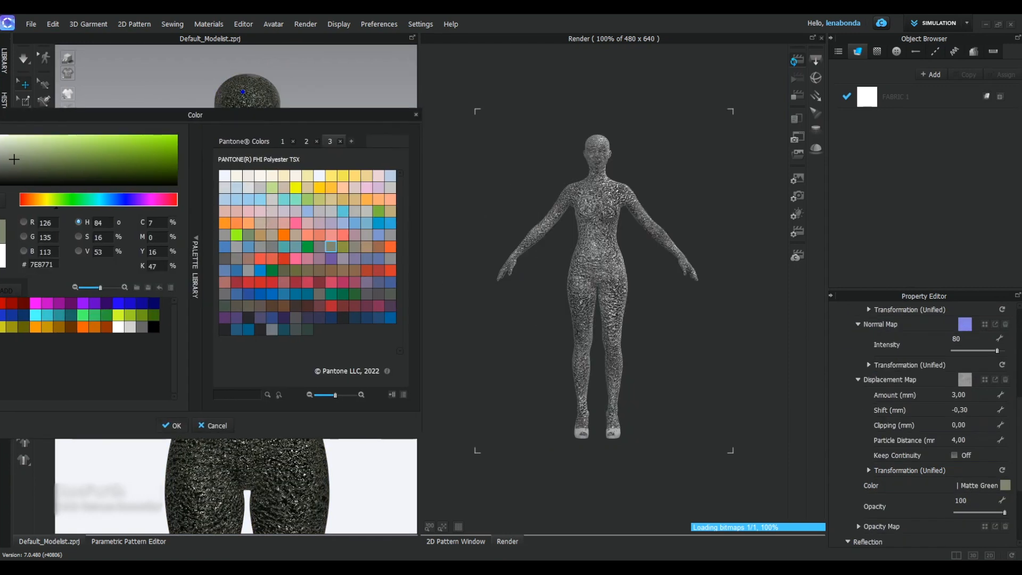
pyautogui.click(172, 425)
pyautogui.scroll(-6, 250, 274)
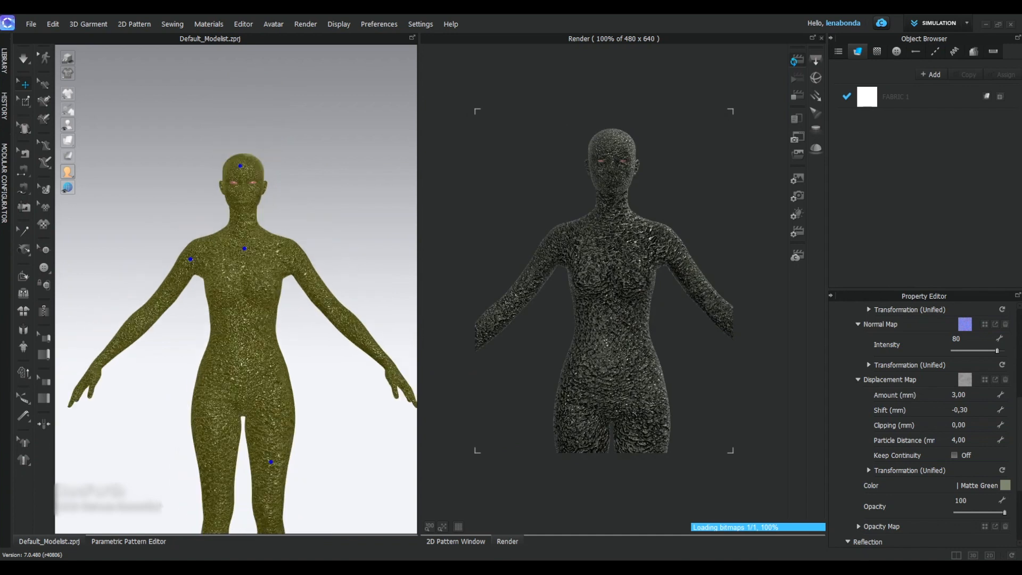
pyautogui.moveTo(250, 274); pyautogui.dragTo(231, 238, button='middle')
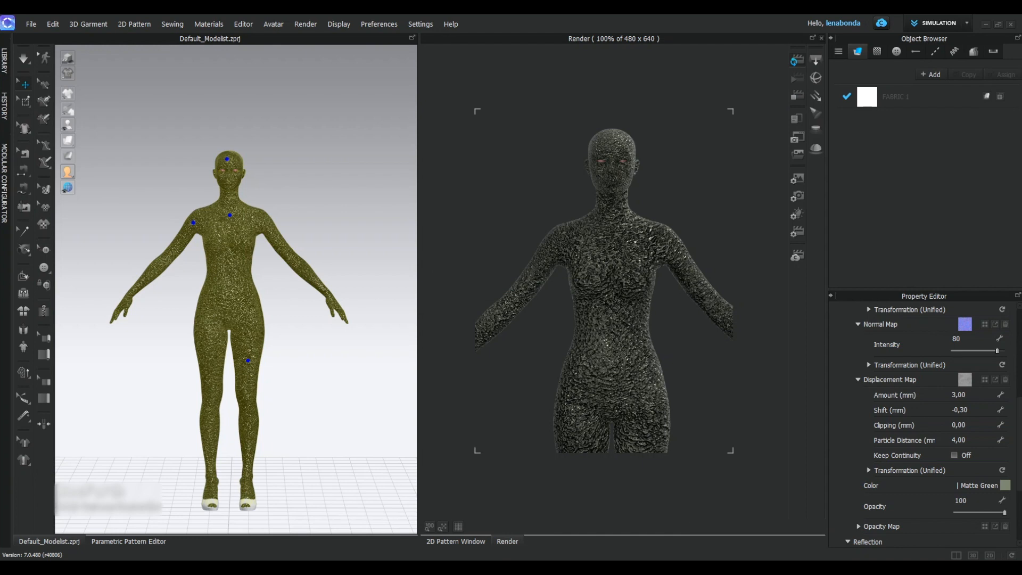
pyautogui.moveTo(239, 277); pyautogui.dragTo(173, 269, button='right')
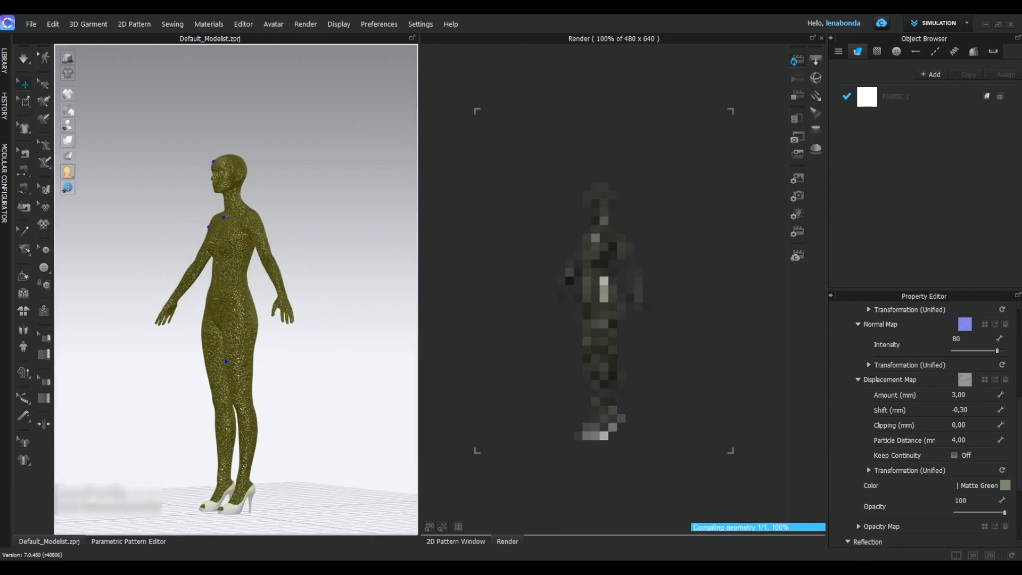
pyautogui.press('2')
pyautogui.click(1005, 485)
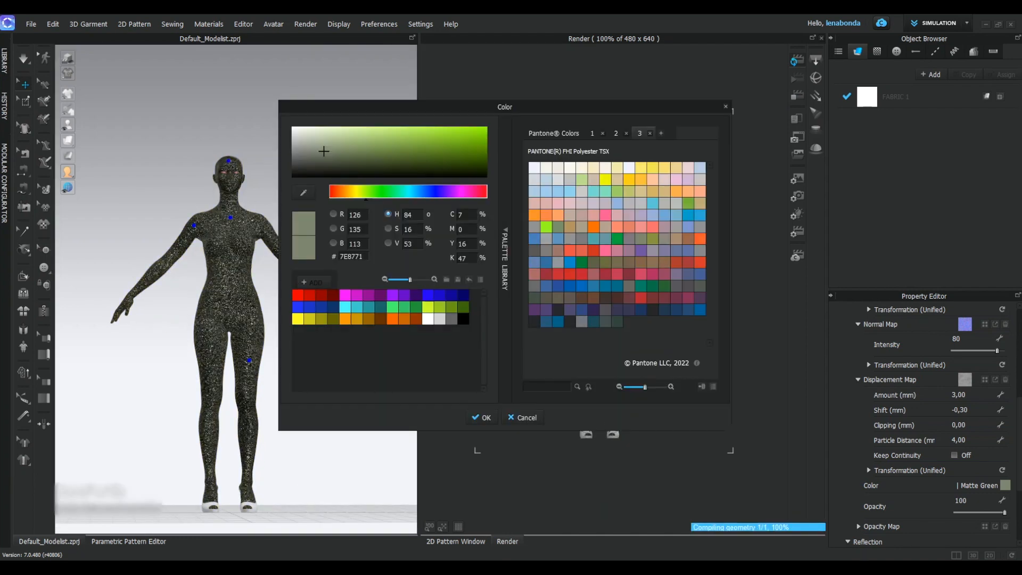
pyautogui.click(581, 179)
pyautogui.moveTo(504, 107); pyautogui.dragTo(263, 116)
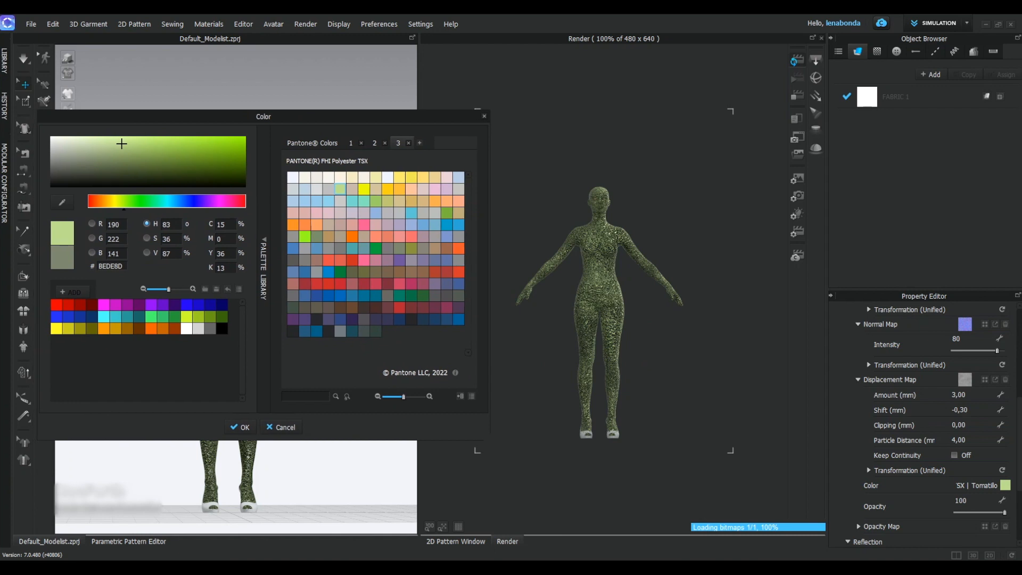
pyautogui.click(281, 426)
# Step: Change the body parts' material type to the render-only Iridescence
pyautogui.scroll(3, 923, 415)
pyautogui.click(967, 394)
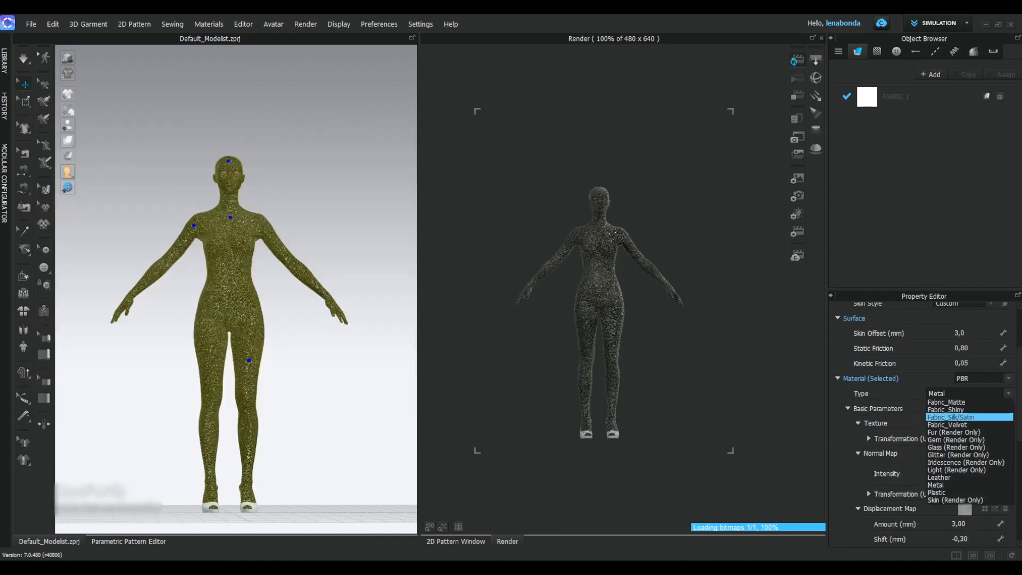
pyautogui.click(962, 460)
# Step: Set the body's iridescence Color 1 to Pantone Irish Jig and Color 2 to Bull Kelp
pyautogui.scroll(-8, 924, 421)
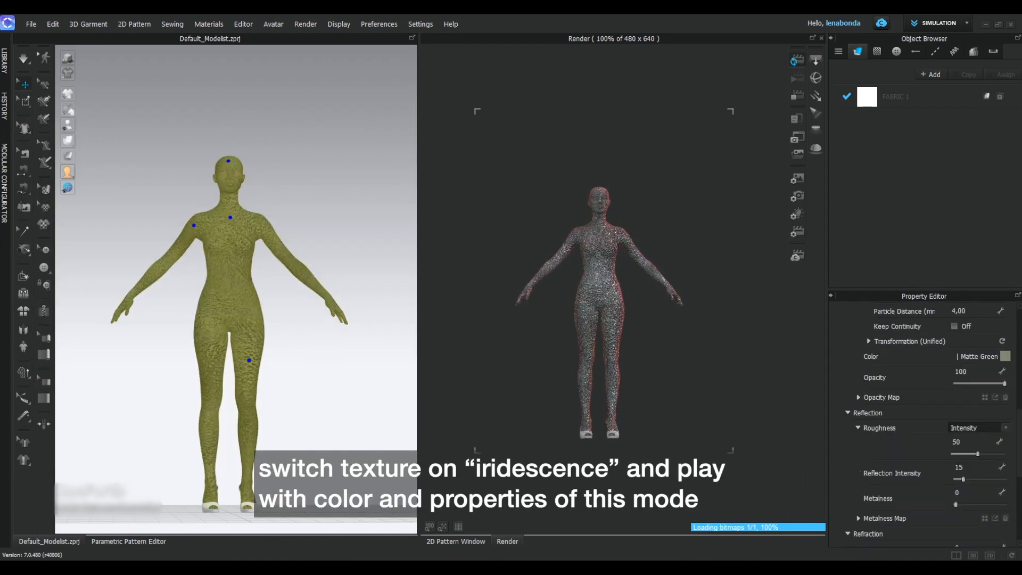
pyautogui.scroll(2, 923, 426)
pyautogui.scroll(-5, 924, 426)
pyautogui.click(1005, 443)
pyautogui.click(582, 262)
pyautogui.click(481, 417)
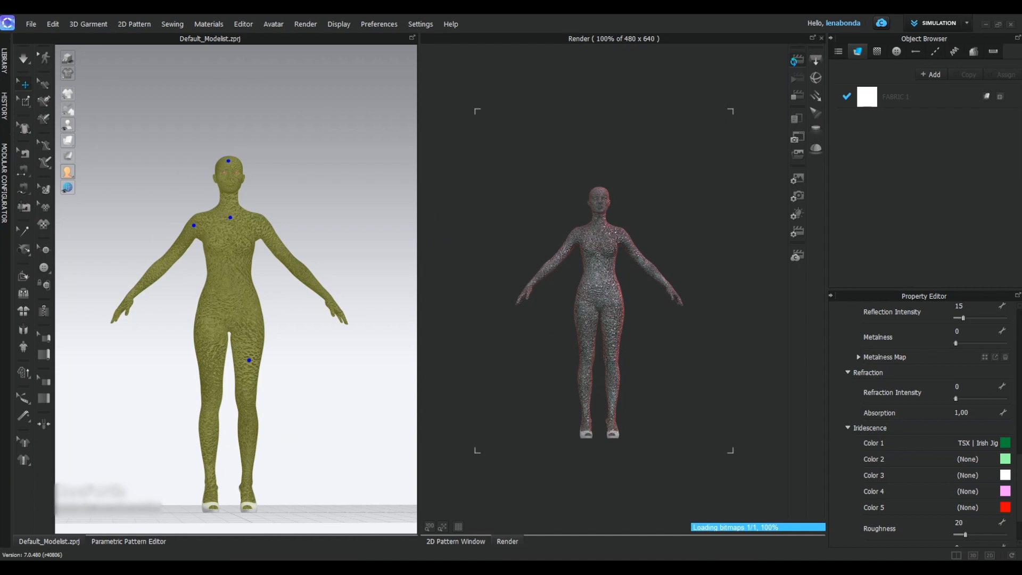
pyautogui.click(1005, 459)
pyautogui.click(590, 262)
pyautogui.click(482, 417)
# Step: Set the body's iridescence Color 3 to Pantone Spider Mum, Color 4 to Redwood Trail and Color 5 to Cappuccino Foam
pyautogui.click(1004, 475)
pyautogui.click(640, 191)
pyautogui.click(482, 418)
pyautogui.click(1005, 491)
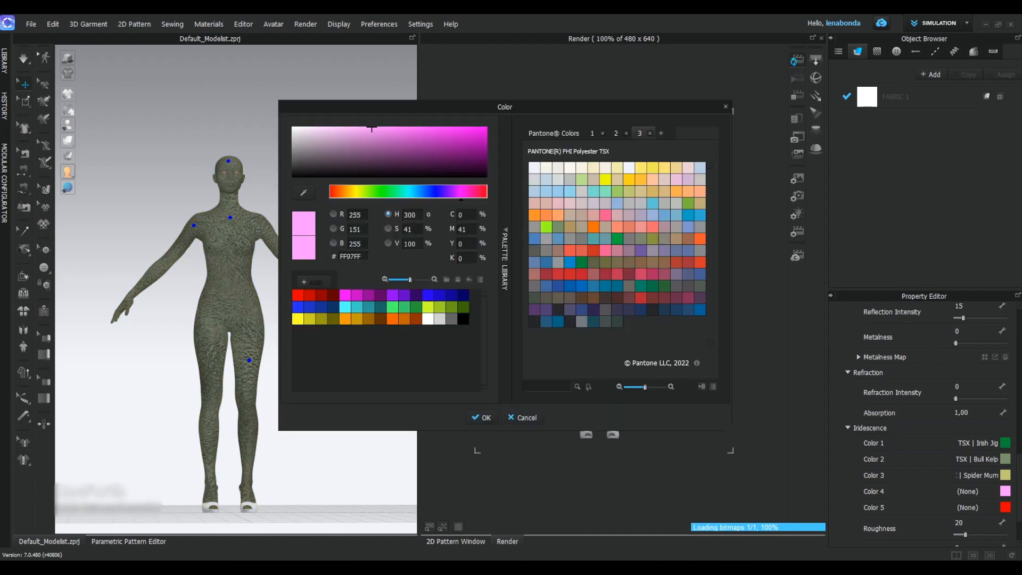
pyautogui.click(535, 274)
pyautogui.click(482, 417)
pyautogui.click(1005, 507)
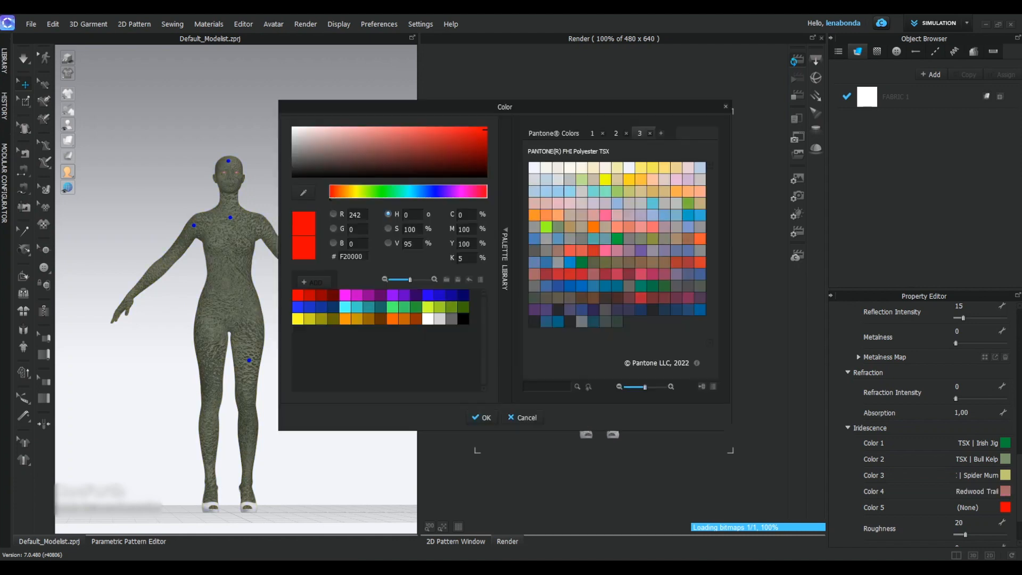
pyautogui.click(546, 167)
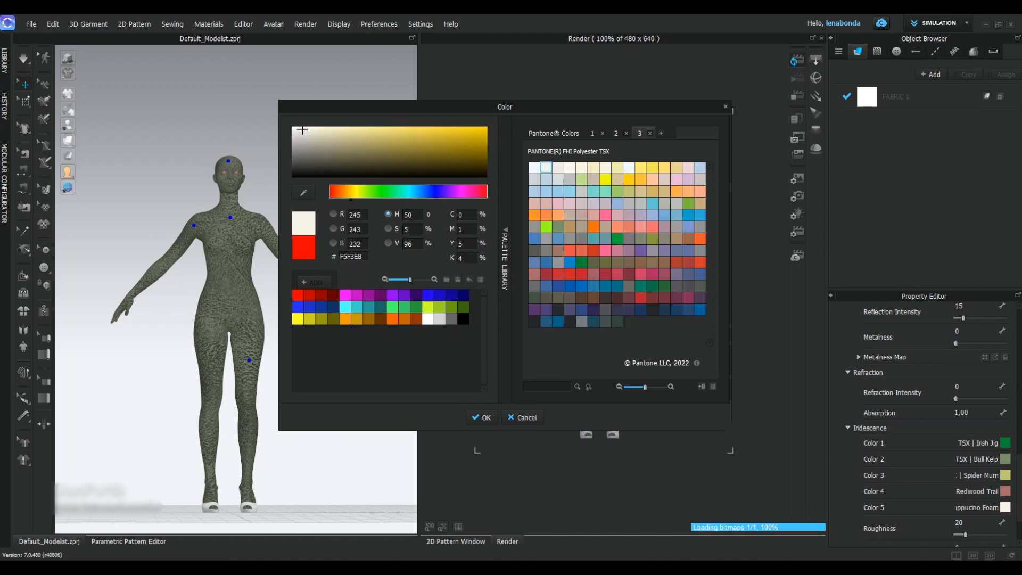
pyautogui.click(481, 418)
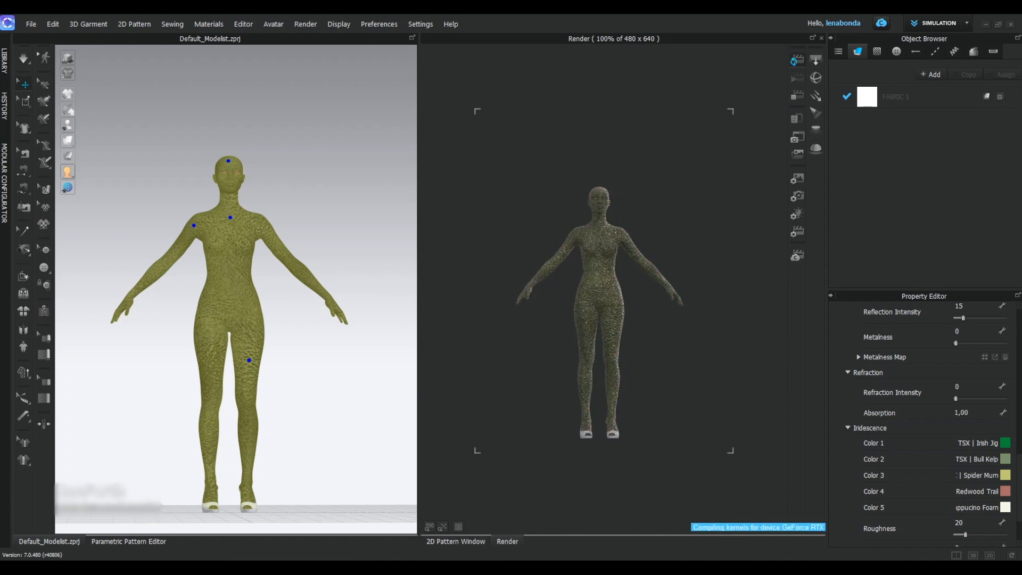
# Step: Lower the reflection roughness intensity of the body material to 12
pyautogui.moveTo(229, 293); pyautogui.dragTo(245, 305, button='middle')
pyautogui.scroll(5, 236, 289)
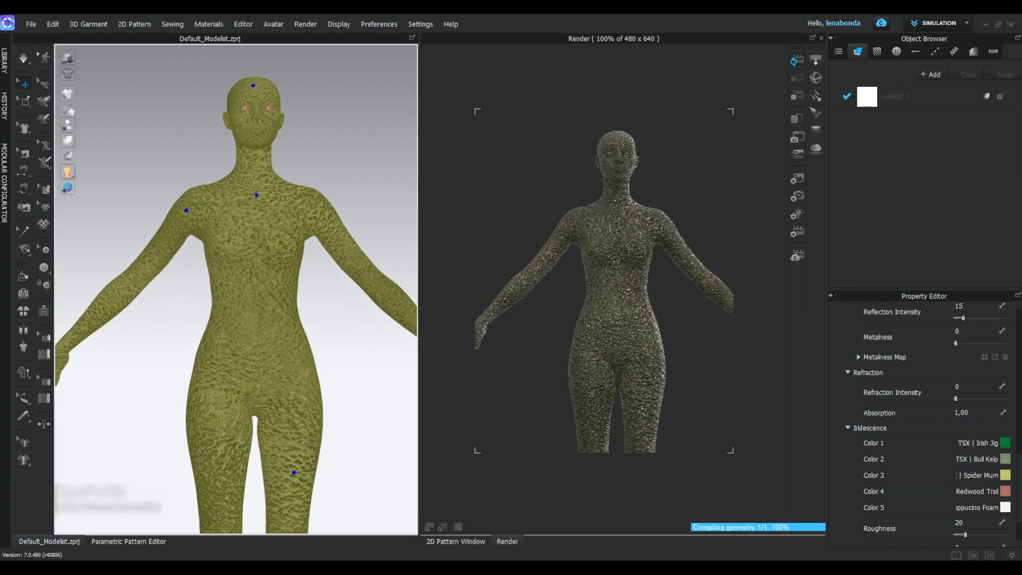
pyautogui.scroll(2, 923, 425)
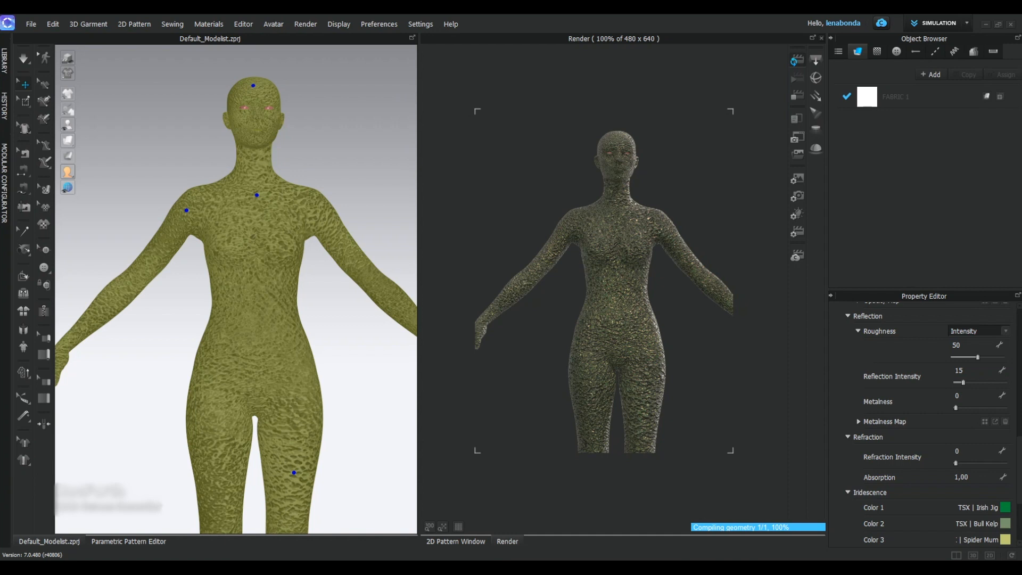
pyautogui.moveTo(964, 357); pyautogui.dragTo(959, 358)
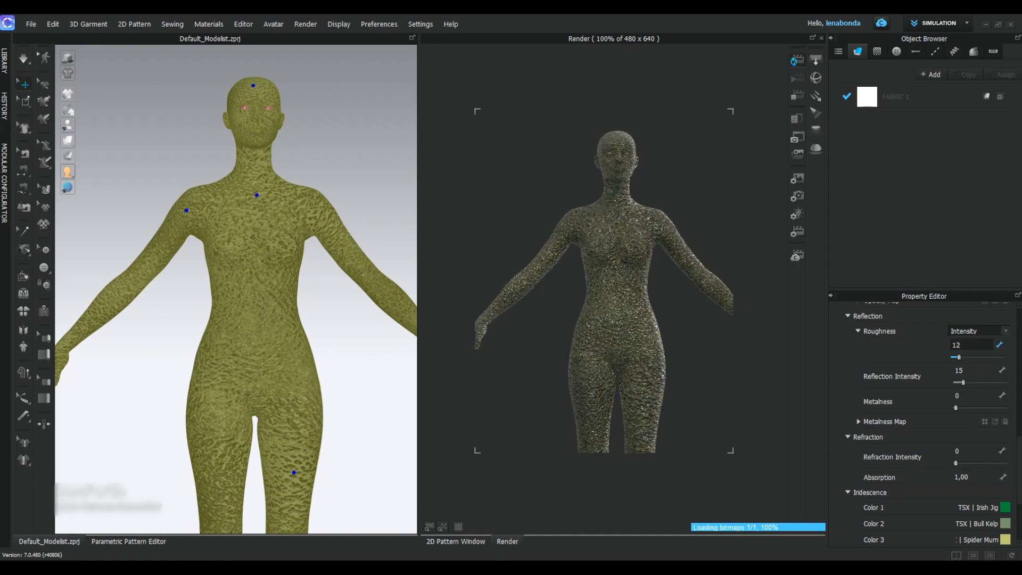
# Step: Raise the metalness and reflection intensity of the avatar's iridescent body material
pyautogui.moveTo(255, 293); pyautogui.dragTo(225, 301, button='right')
pyautogui.click(985, 408)
pyautogui.click(988, 383)
pyautogui.click(989, 383)
pyautogui.click(988, 382)
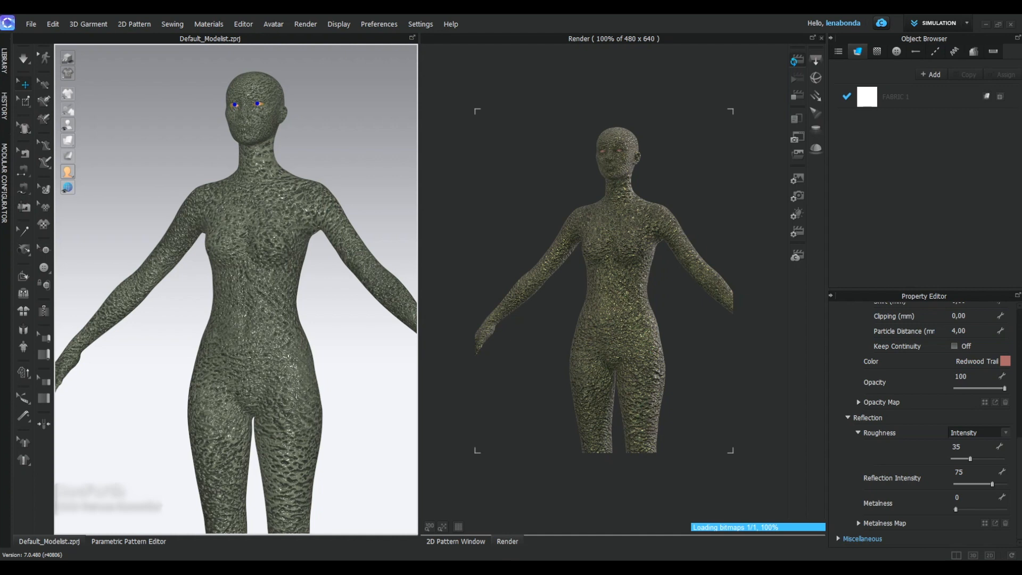
# Step: Set the colour of the avatar's eyes to the Pantone green Kohlrabi
pyautogui.click(1005, 361)
pyautogui.click(618, 191)
pyautogui.moveTo(533, 107); pyautogui.dragTo(348, 101)
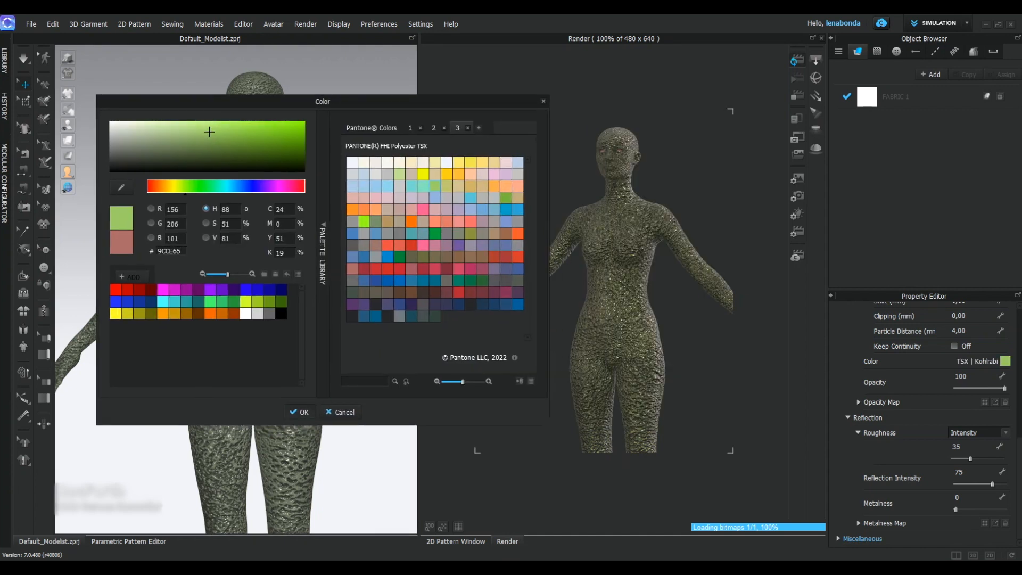
pyautogui.click(300, 412)
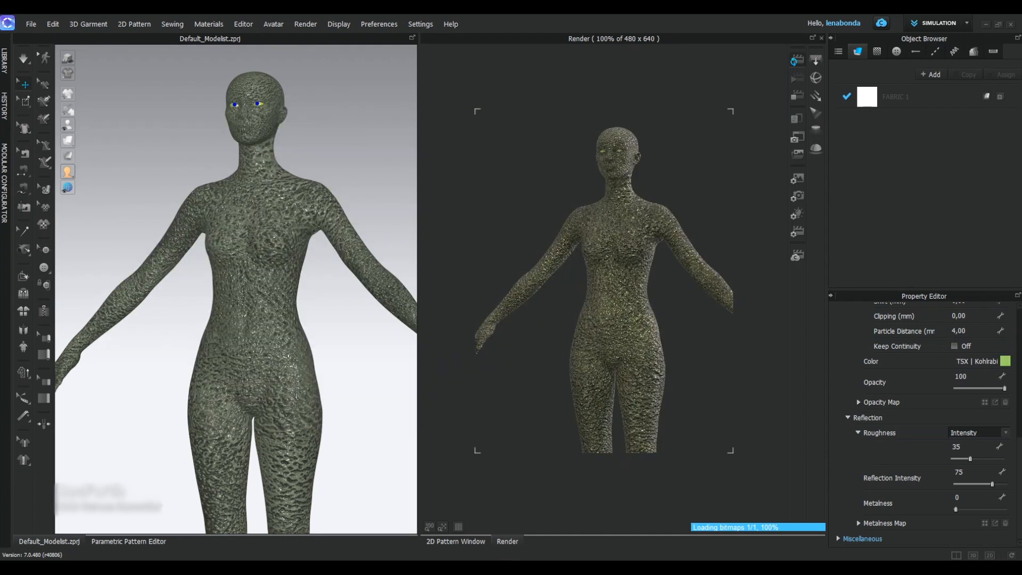
# Step: Change the eyes' material type to Fabric Velvet
pyautogui.scroll(5, 923, 426)
pyautogui.click(1008, 314)
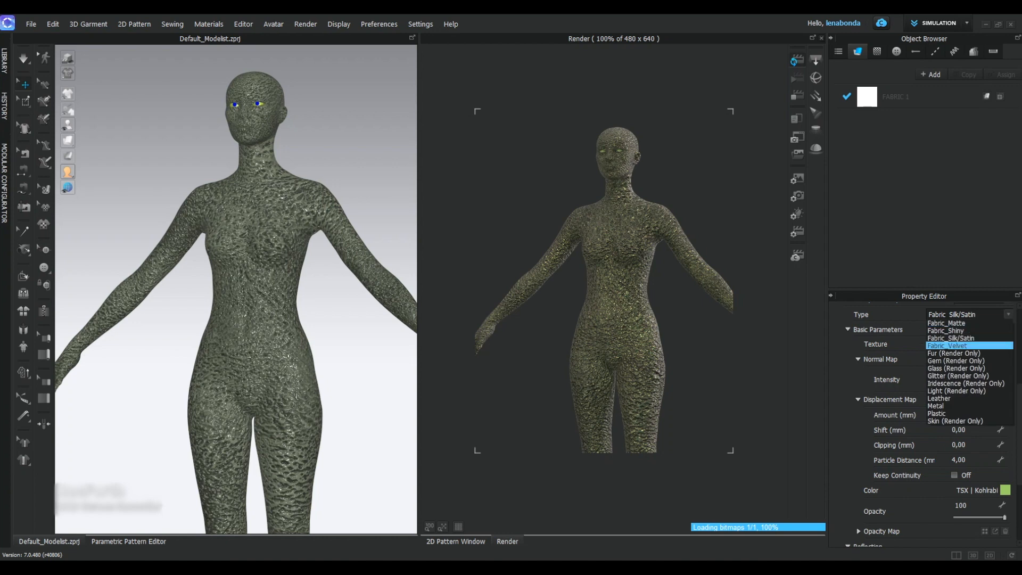
pyautogui.click(948, 345)
# Step: Select the avatar's shoes and change their material type to the render-only Glass
pyautogui.scroll(-5, 235, 289)
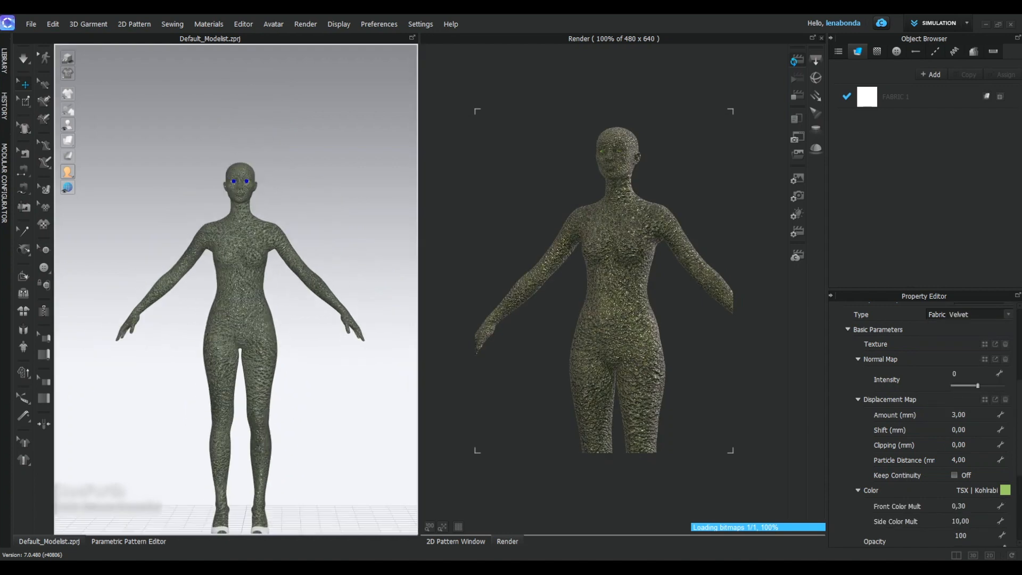
pyautogui.moveTo(240, 319); pyautogui.dragTo(242, 241, button='middle')
pyautogui.moveTo(242, 241)
pyautogui.mouseDown(button='right')
pyautogui.moveTo(253, 241)
pyautogui.moveTo(246, 253)
pyautogui.mouseUp(button='right')
pyautogui.click(270, 450)
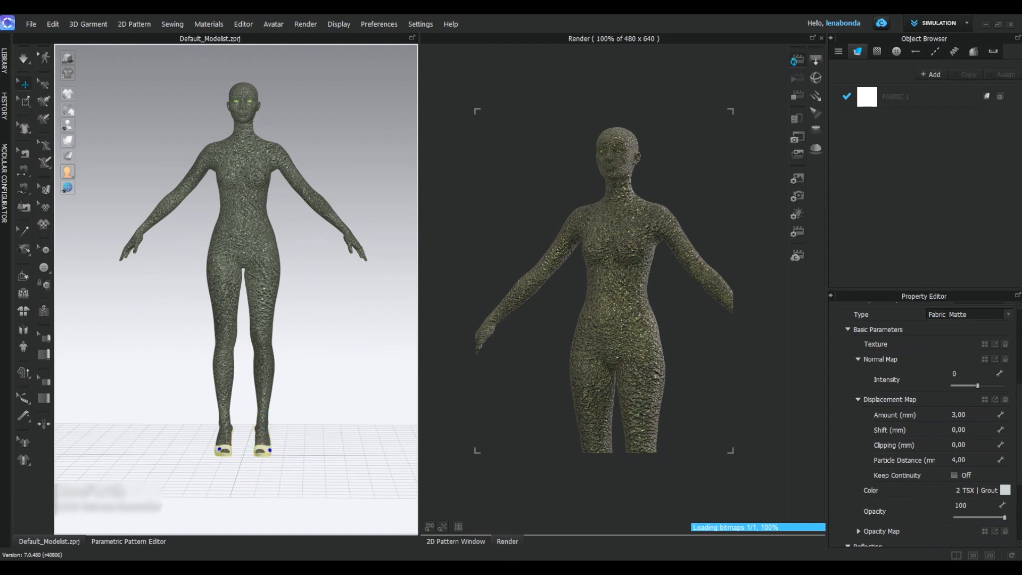
pyautogui.scroll(2, 953, 377)
pyautogui.click(953, 379)
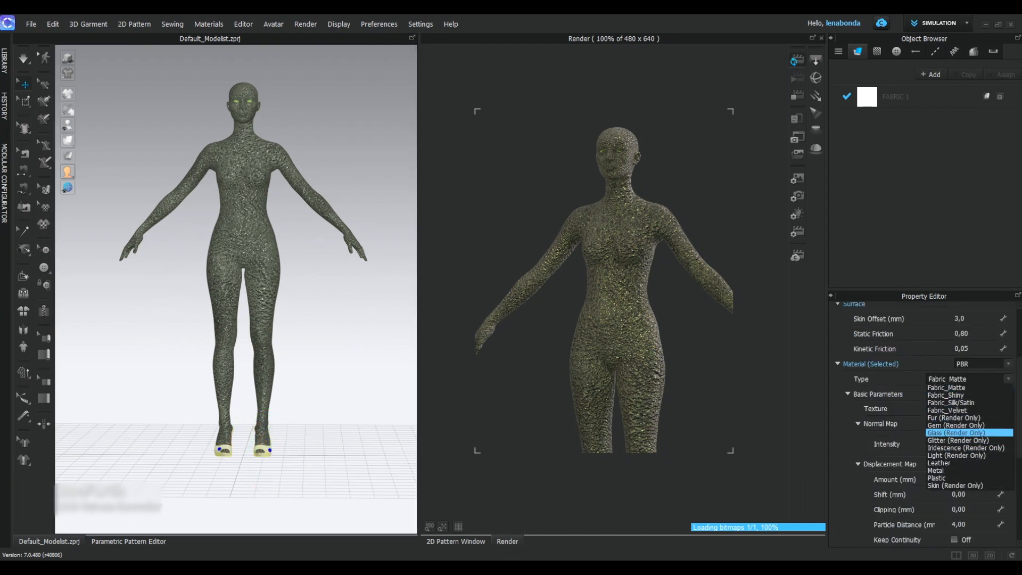
pyautogui.click(955, 432)
# Step: Set the shoes' colour to a muted pink-red swatch from the Pantone FHI Polyester TSX palette
pyautogui.scroll(-4, 985, 409)
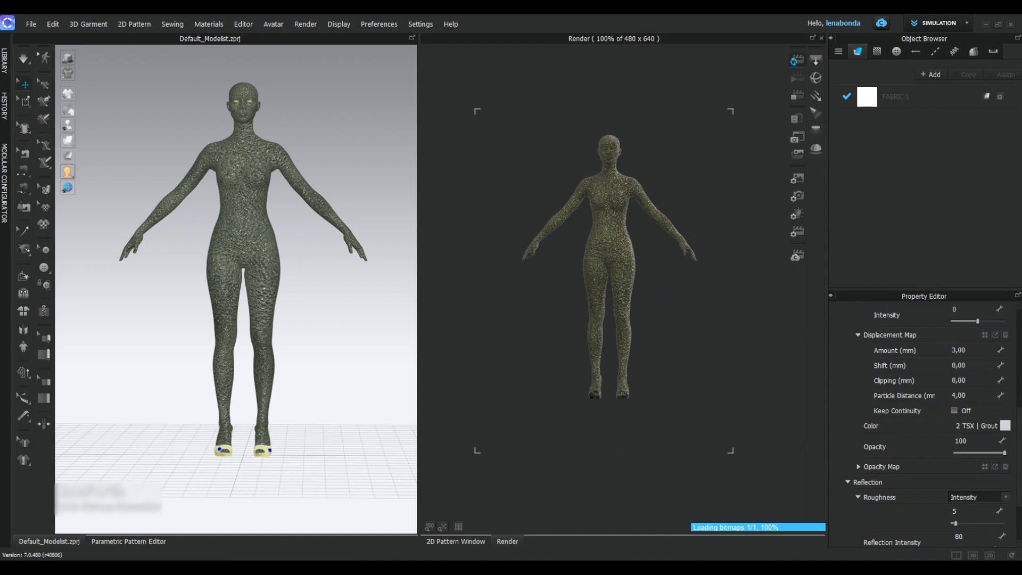
pyautogui.click(1005, 425)
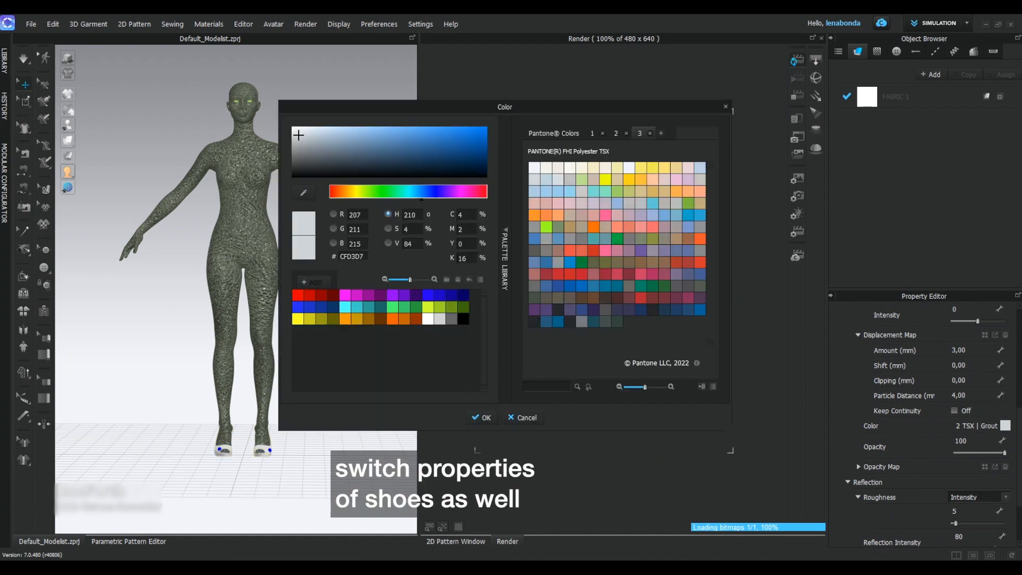
pyautogui.click(569, 180)
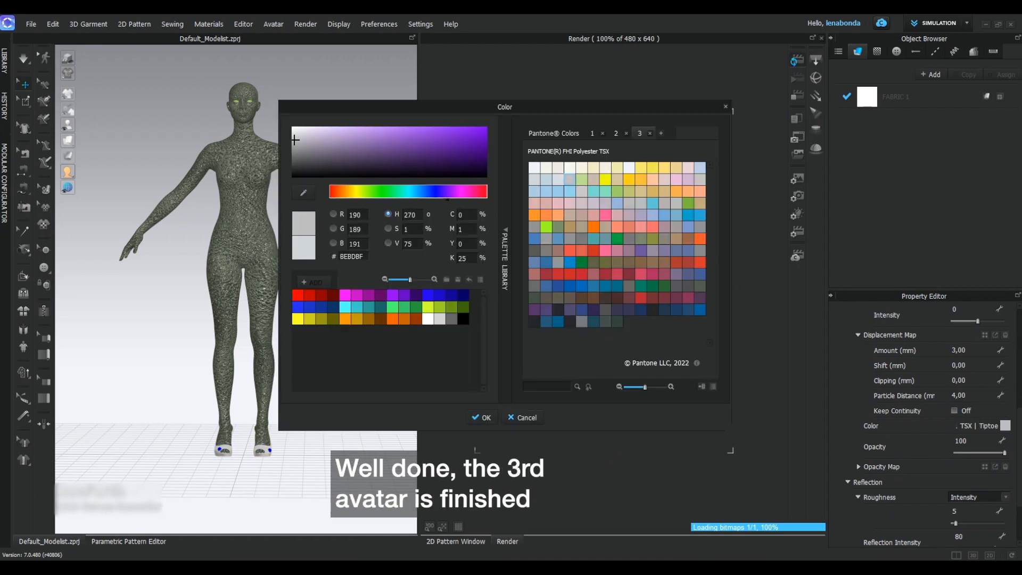
pyautogui.click(534, 273)
pyautogui.click(481, 418)
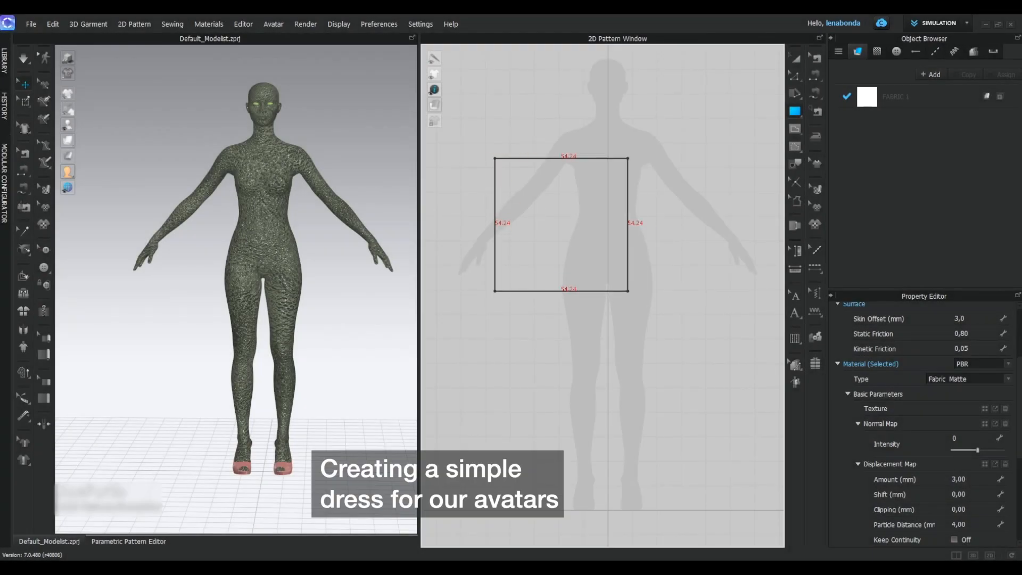
# Step: Draw a square pattern and reshape it into a half-diamond with slanted sides about 94 cm long and its straight edge on the avatar's centre line
pyautogui.keyDown('shift'); pyautogui.moveTo(607, 270); pyautogui.dragTo(608, 272); pyautogui.keyUp('shift')
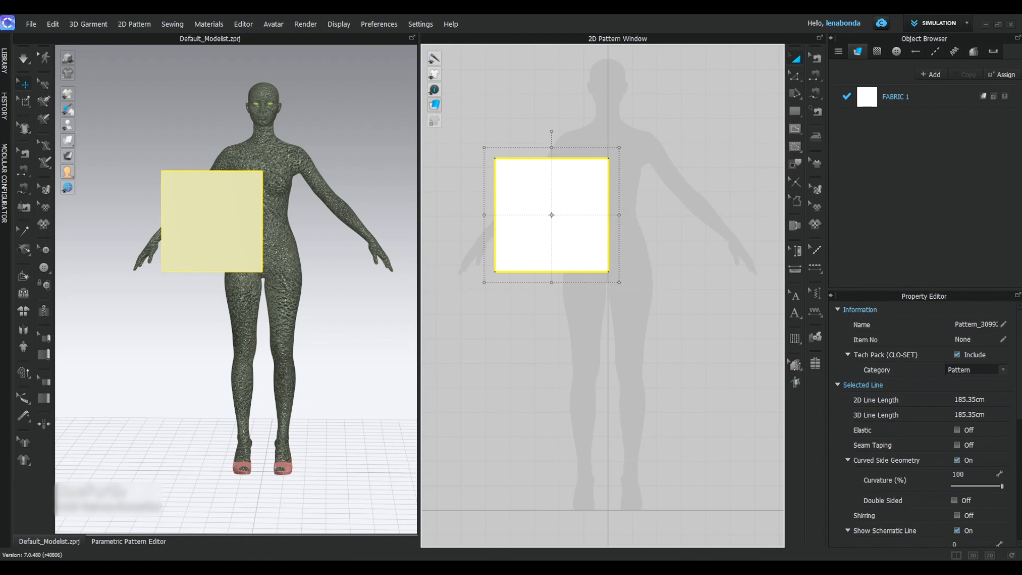
pyautogui.keyDown('shift'); pyautogui.moveTo(456, 310); pyautogui.dragTo(441, 376); pyautogui.keyUp('shift')
pyautogui.keyDown('shift'); pyautogui.moveTo(567, 107); pyautogui.dragTo(667, 148); pyautogui.keyUp('shift')
pyautogui.moveTo(566, 248); pyautogui.dragTo(681, 274)
pyautogui.moveTo(681, 274); pyautogui.dragTo(593, 218, button='middle')
pyautogui.click(713, 341)
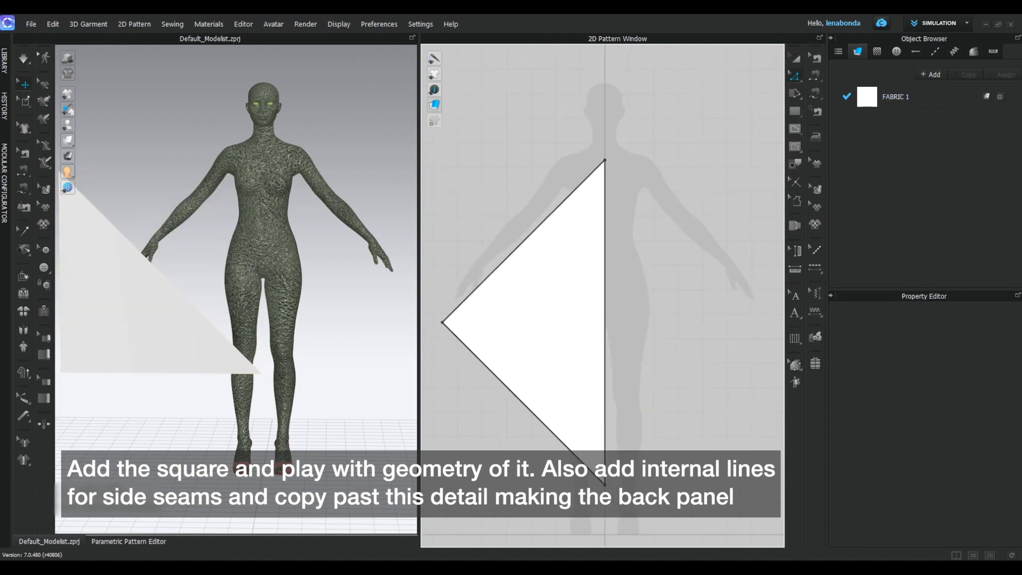
# Step: Split the upper slanted edge at 27.57 cm from the tip and draw an internal side-seam line down to the lower slanted edge
pyautogui.rightClick(556, 208)
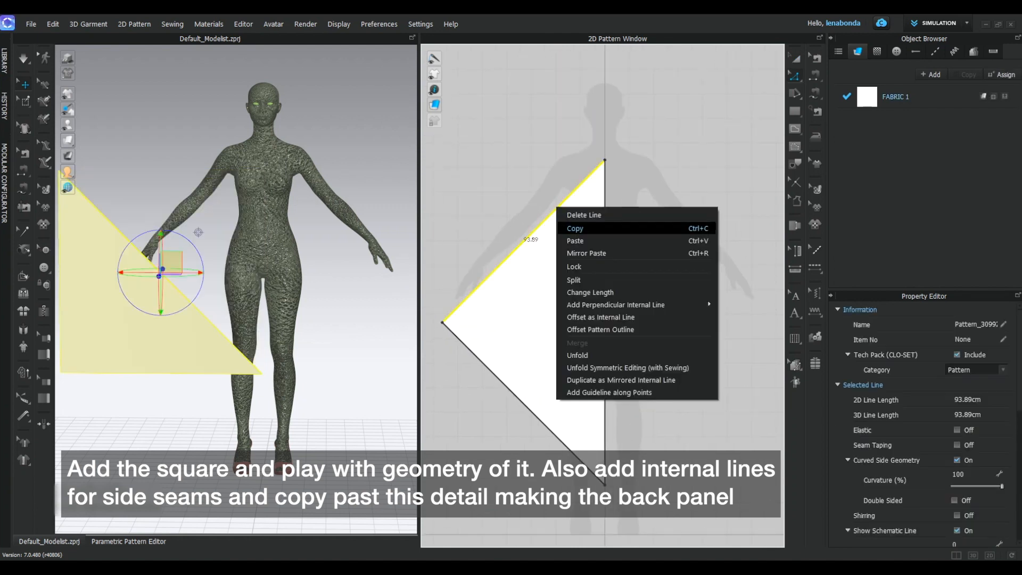
pyautogui.click(585, 280)
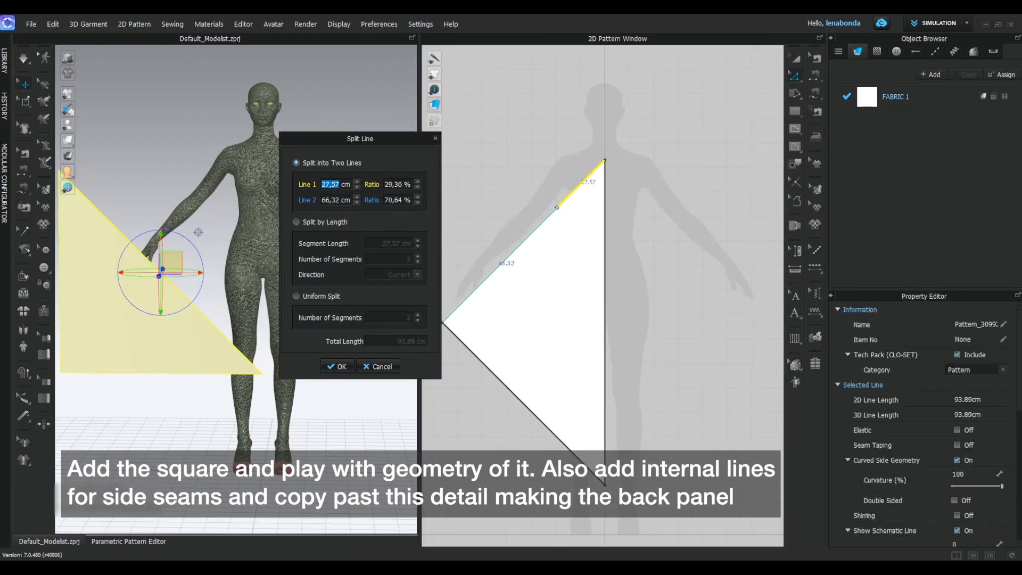
pyautogui.click(337, 366)
pyautogui.click(795, 129)
pyautogui.click(862, 131)
pyautogui.click(561, 203)
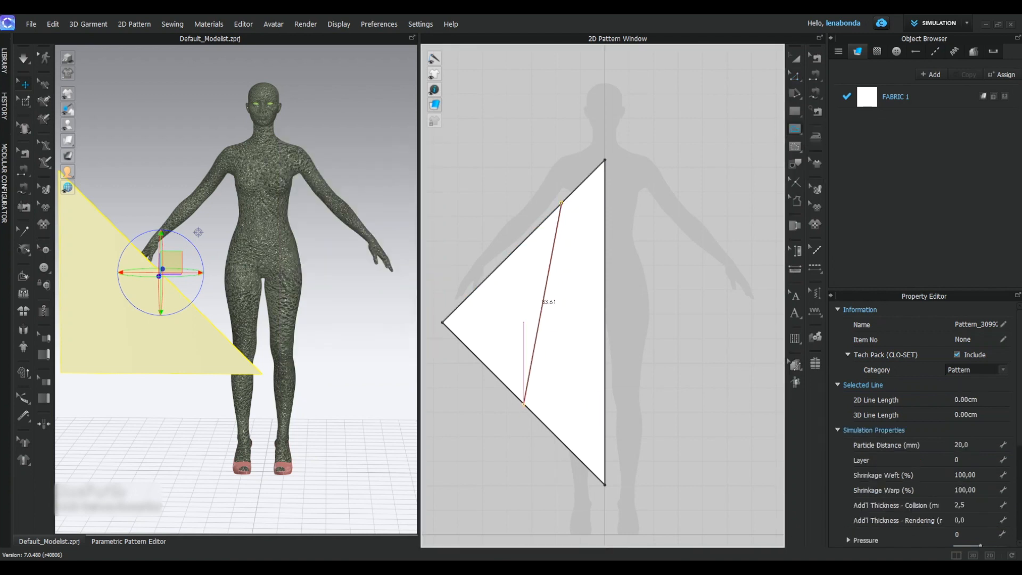
pyautogui.click(524, 404)
# Step: Unfold the half-diamond symmetrically across its centre edge and reset the full panel's arrangement to its 2D layout
pyautogui.click(794, 75)
pyautogui.rightClick(605, 257)
pyautogui.click(665, 400)
pyautogui.rightClick(236, 193)
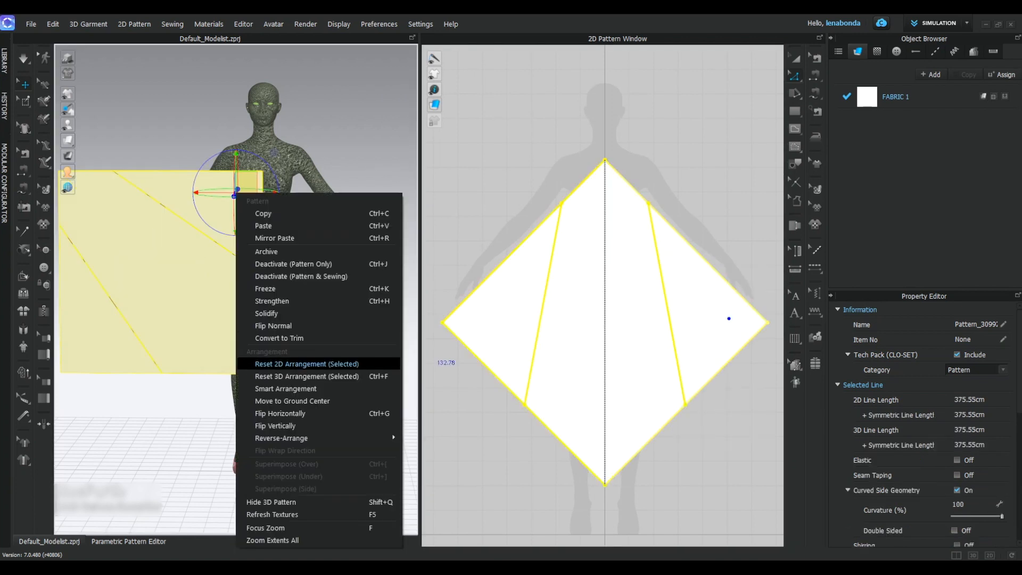
pyautogui.click(298, 364)
# Step: Copy the diamond panel and paste the duplicate beside the original, level with it, as the back panel
pyautogui.moveTo(373, 139); pyautogui.dragTo(309, 141, button='right')
pyautogui.press('a')
pyautogui.scroll(-6, 585, 186)
pyautogui.click(612, 234)
pyautogui.rightClick(612, 234)
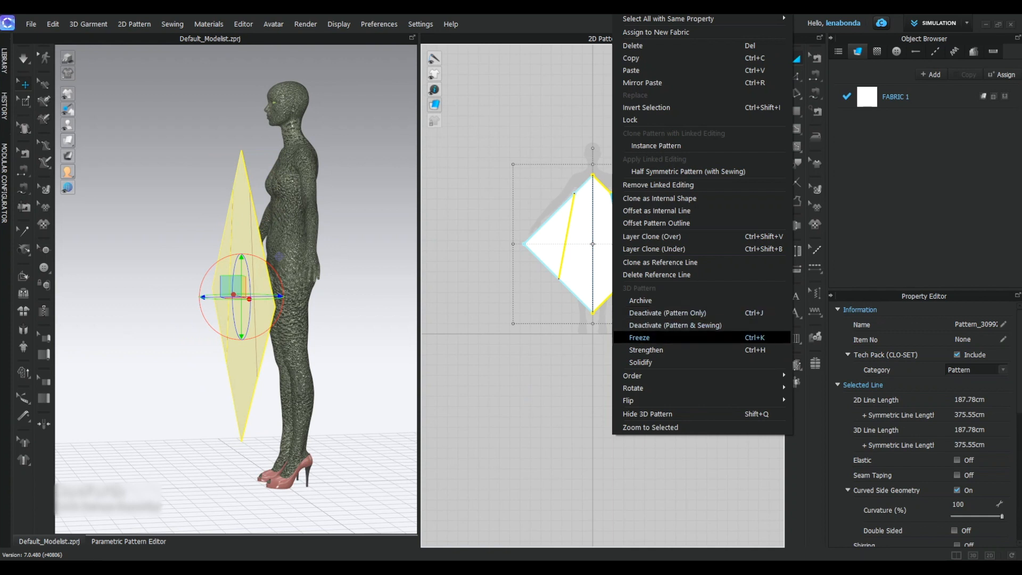
pyautogui.click(596, 69)
pyautogui.rightClick(666, 184)
pyautogui.click(686, 205)
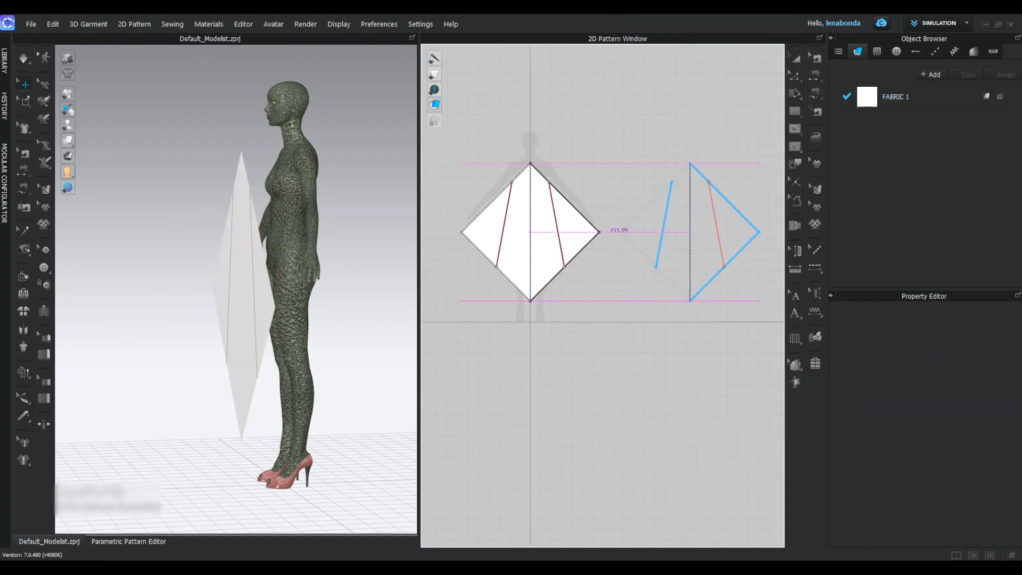
pyautogui.click(690, 232)
# Step: Show the avatar's arrangement points and place the back panel at the Body Back Center point
pyautogui.press('8')
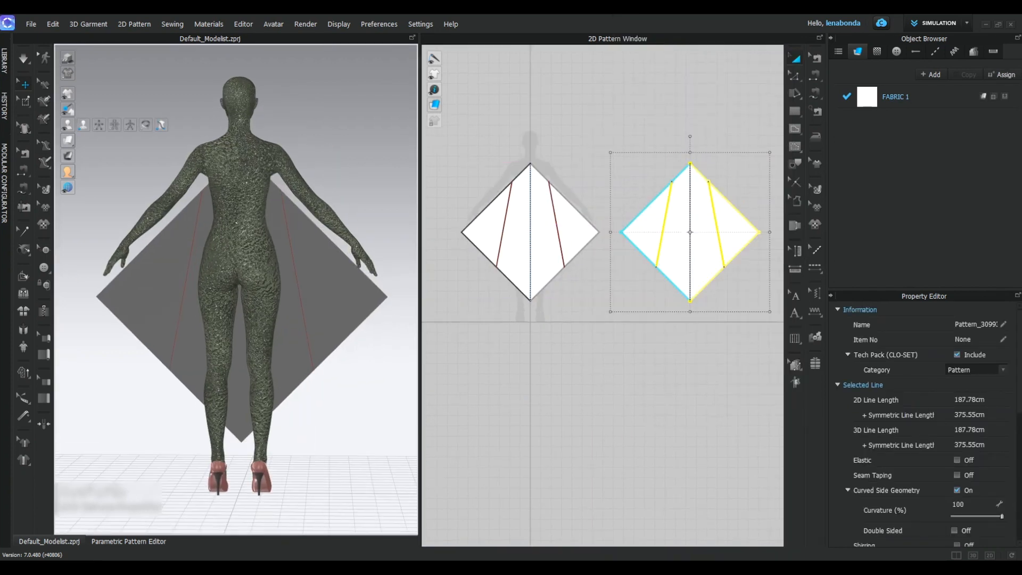
pyautogui.moveTo(67, 125)
pyautogui.click(98, 125)
pyautogui.click(237, 259)
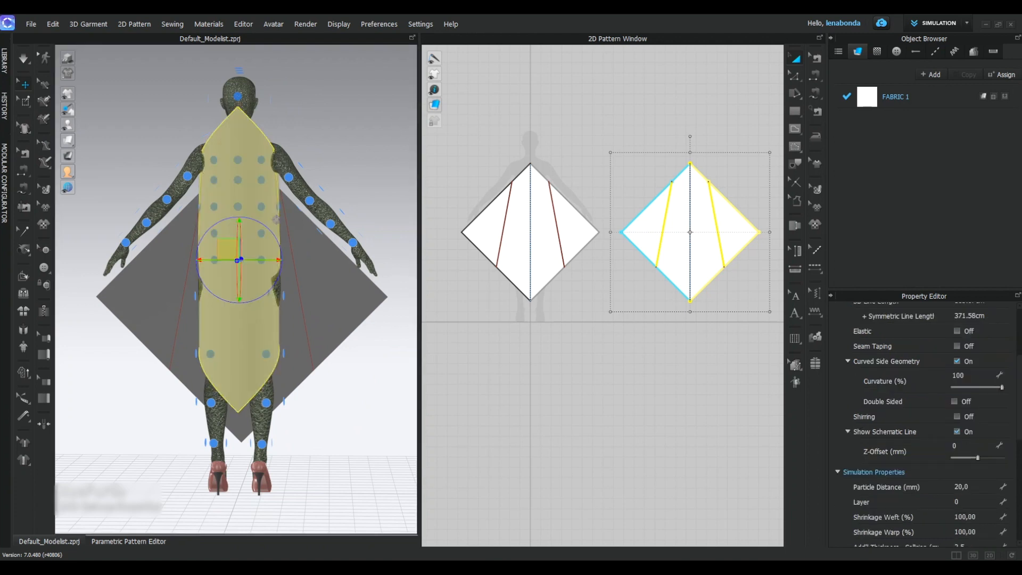
# Step: Set the back panel's shape style to Flat and adjust the dress panels' height on the avatar
pyautogui.click(955, 431)
pyautogui.moveTo(335, 207); pyautogui.dragTo(335, 233)
pyautogui.press('2')
pyautogui.moveTo(221, 223); pyautogui.dragTo(221, 206)
pyautogui.click(143, 128)
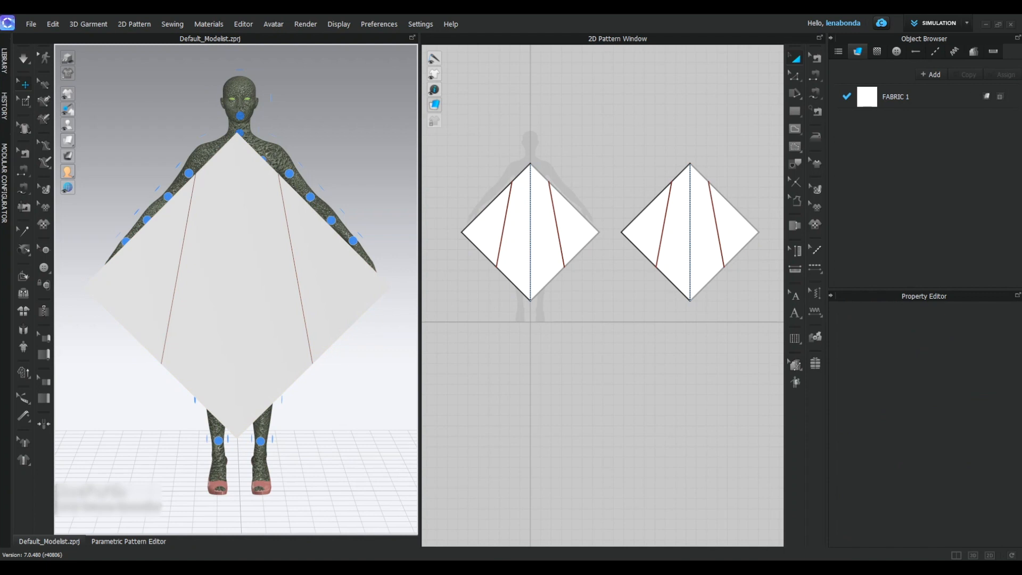
# Step: Sew the front panel's internal side lines to the matching lines on the back panel
pyautogui.press('n')
pyautogui.click(663, 235)
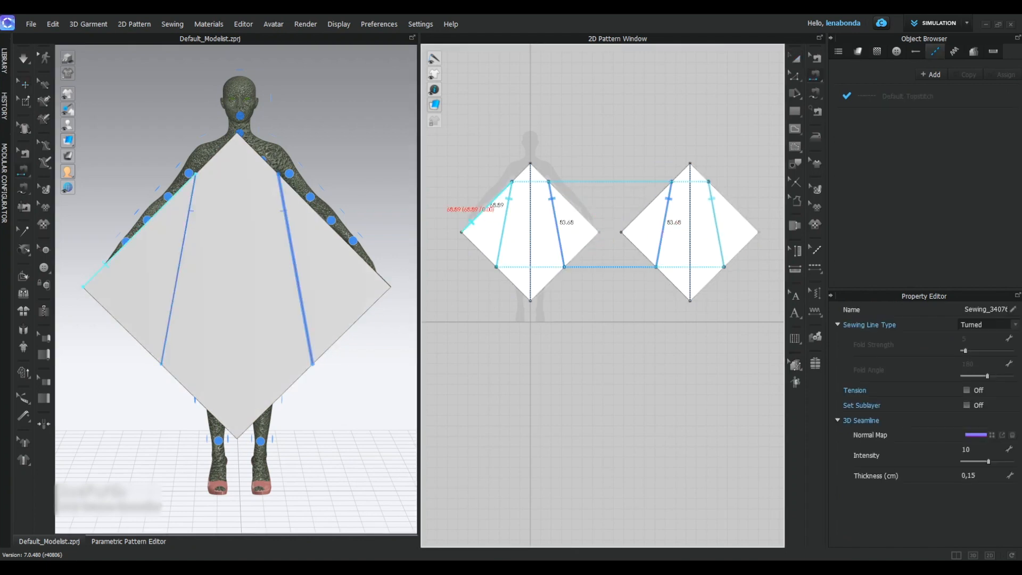
pyautogui.press('a')
# Step: Pin the top tip of the front panel with a lasso selection around it at the avatar's neck
pyautogui.moveTo(25, 101)
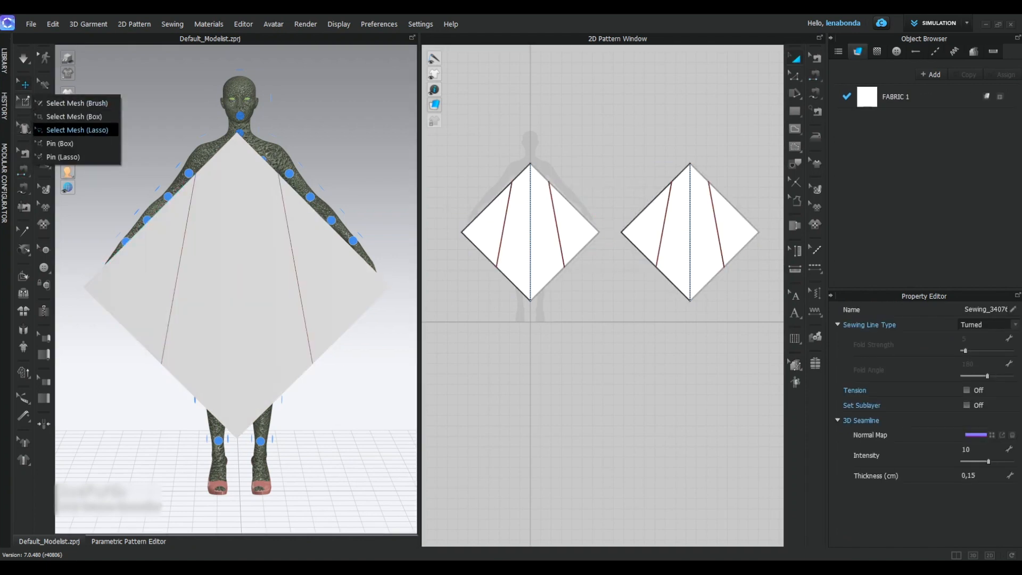
pyautogui.click(66, 130)
pyautogui.moveTo(223, 128); pyautogui.dragTo(249, 148)
# Step: Simulate the dress and pull the fabric into place so both panels drape over the avatar
pyautogui.moveTo(298, 213); pyautogui.dragTo(203, 224, button='right')
pyautogui.press('space')
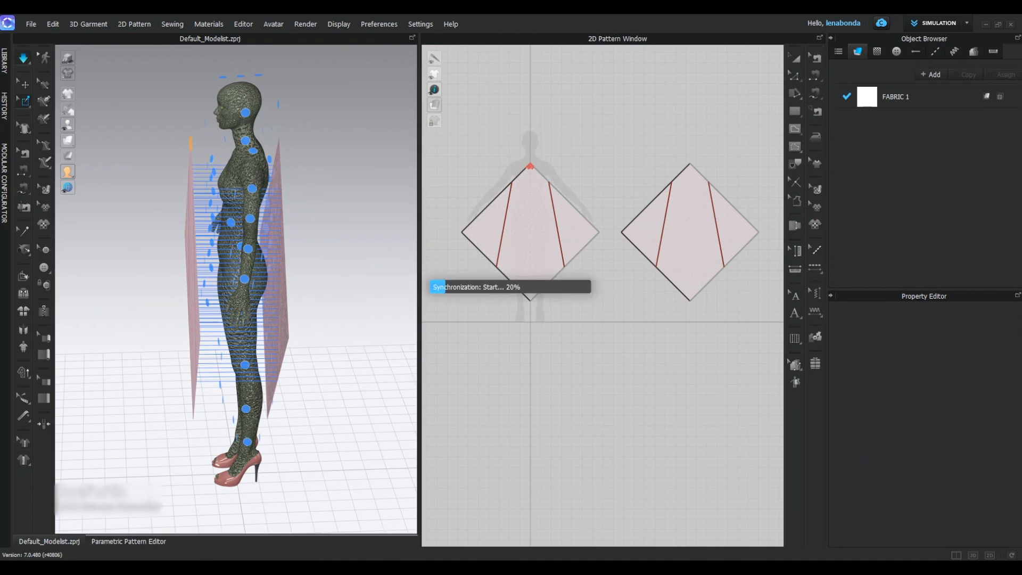
pyautogui.moveTo(133, 181); pyautogui.dragTo(226, 178, button='right')
pyautogui.click(210, 172)
pyautogui.moveTo(182, 167); pyautogui.dragTo(167, 164)
pyautogui.moveTo(229, 324); pyautogui.dragTo(313, 349)
pyautogui.moveTo(153, 341); pyautogui.dragTo(118, 341)
pyautogui.moveTo(239, 277); pyautogui.dragTo(91, 271, button='right')
pyautogui.moveTo(123, 185); pyautogui.dragTo(123, 201)
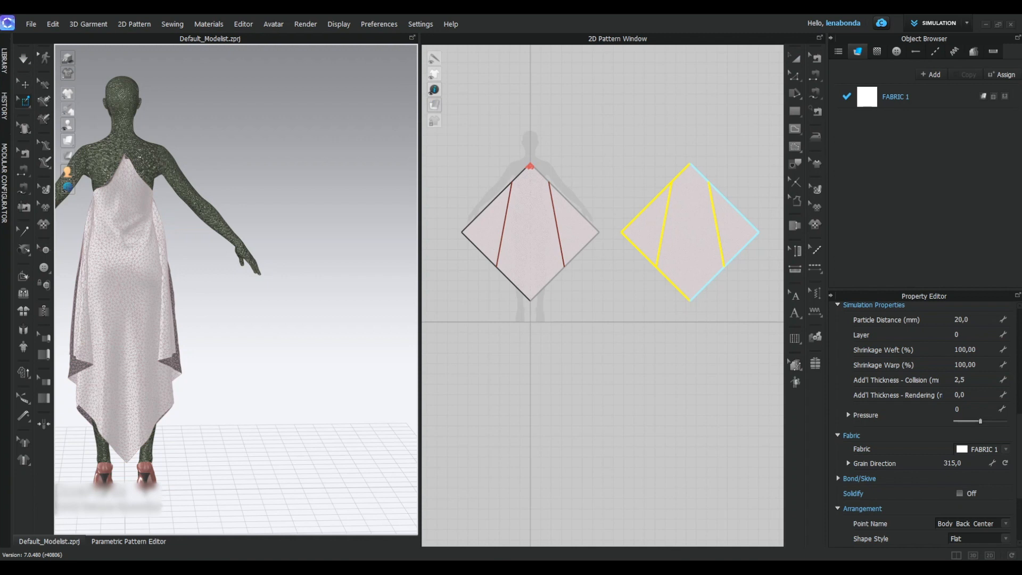
# Step: Create a rectangular strap pattern 1 cm wide between the front and back panels
pyautogui.moveTo(123, 277); pyautogui.dragTo(378, 298, button='right')
pyautogui.scroll(3, 271, 106)
pyautogui.moveTo(314, 224); pyautogui.dragTo(208, 213, button='right')
pyautogui.click(795, 111)
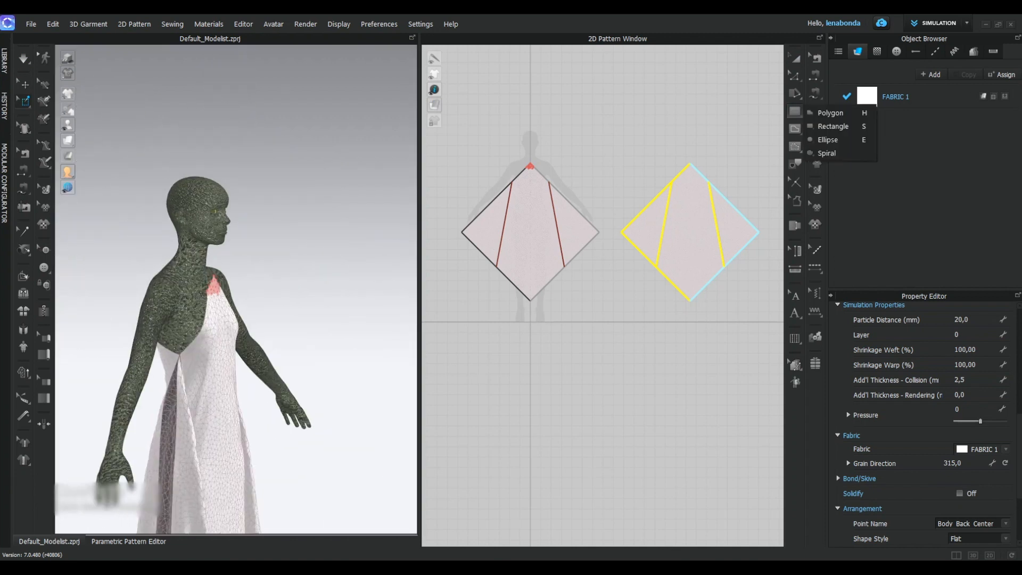
pyautogui.click(833, 127)
pyautogui.scroll(3, 577, 139)
pyautogui.click(535, 95)
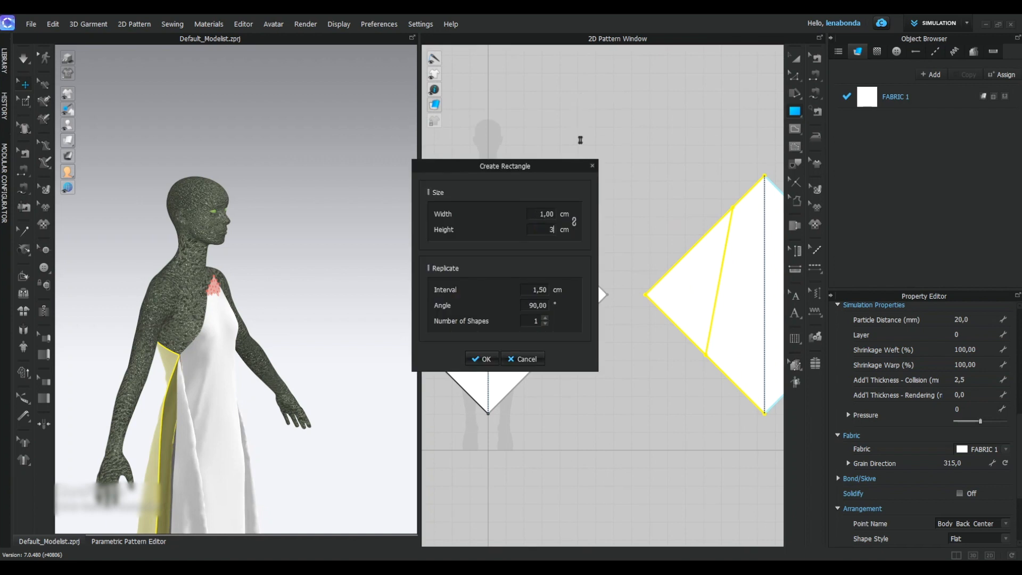
pyautogui.press('Return')
# Step: Free-sew the strap's lower short edge to a 1 cm segment at the front panel's top tip
pyautogui.click(815, 93)
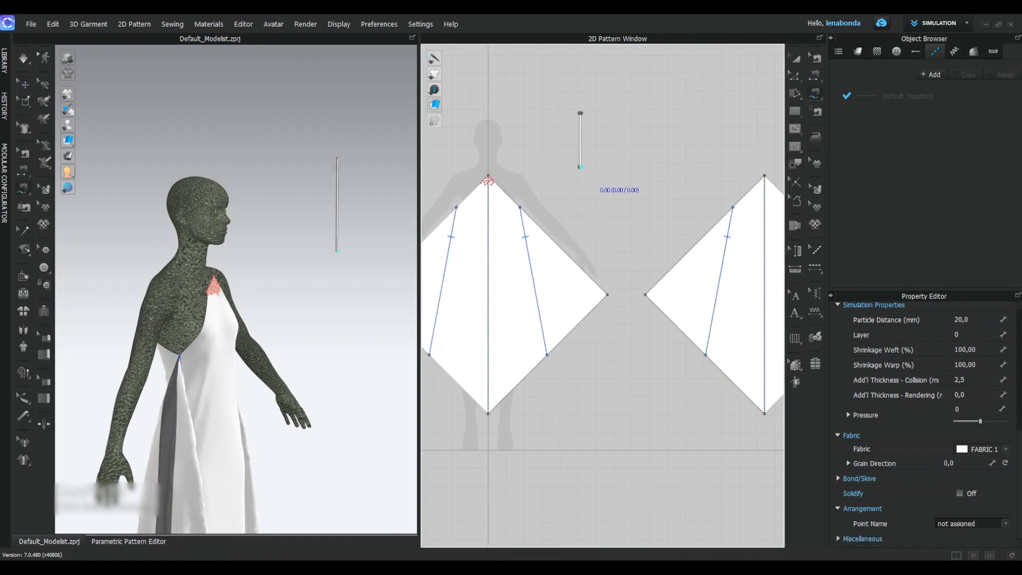
pyautogui.click(579, 167)
pyautogui.scroll(5, 580, 167)
pyautogui.click(584, 171)
pyautogui.scroll(-4, 592, 177)
pyautogui.scroll(3, 487, 194)
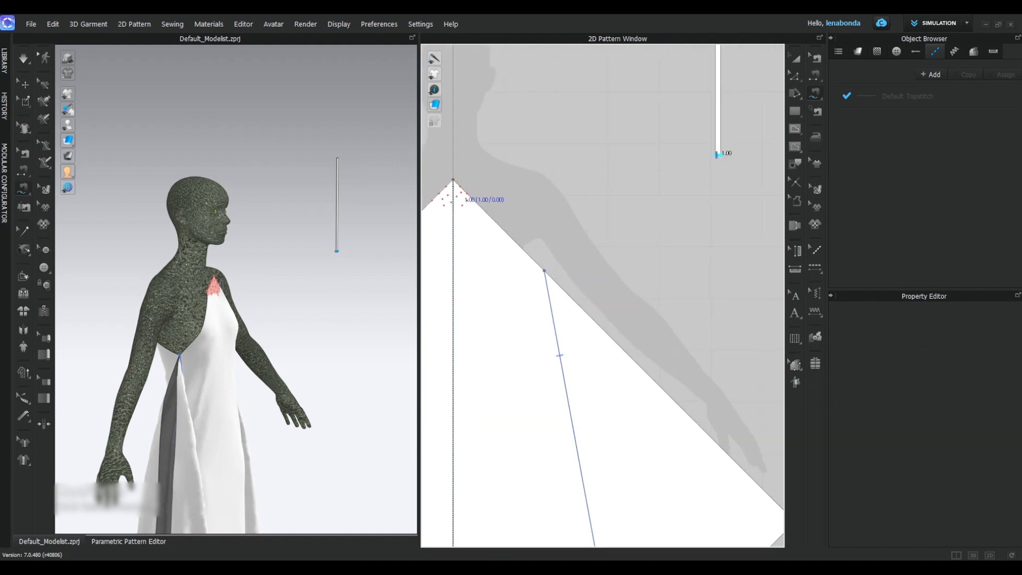
pyautogui.scroll(4, 466, 182)
pyautogui.click(443, 209)
# Step: Free-sew the strap's upper short edge to a 1 cm segment at the back panel's top tip
pyautogui.moveTo(367, 229); pyautogui.dragTo(291, 230, button='right')
pyautogui.click(24, 84)
pyautogui.click(300, 194)
pyautogui.moveTo(213, 256); pyautogui.dragTo(378, 253, button='right')
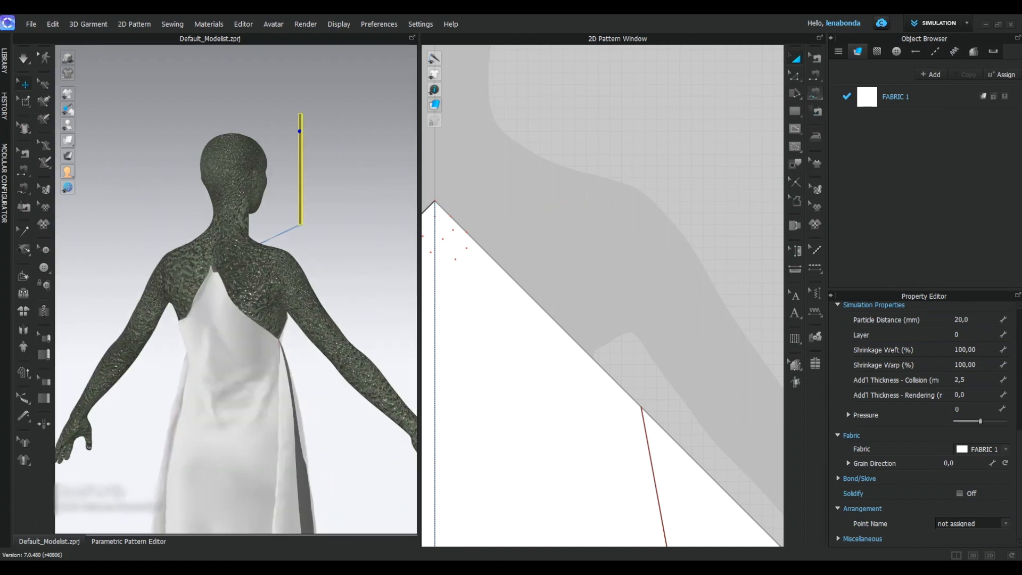
pyautogui.click(815, 94)
pyautogui.scroll(-4, 464, 171)
pyautogui.moveTo(590, 154); pyautogui.dragTo(574, 330, button='middle')
pyautogui.click(691, 182)
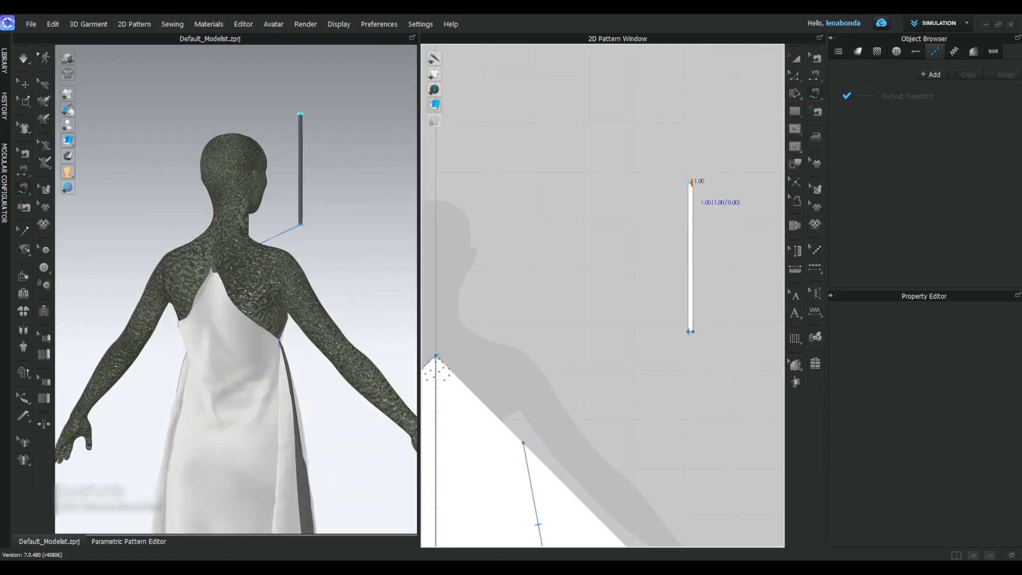
pyautogui.scroll(-5, 623, 253)
pyautogui.moveTo(766, 272); pyautogui.dragTo(488, 278, button='middle')
pyautogui.moveTo(426, 300); pyautogui.dragTo(494, 283, button='middle')
pyautogui.scroll(8, 492, 285)
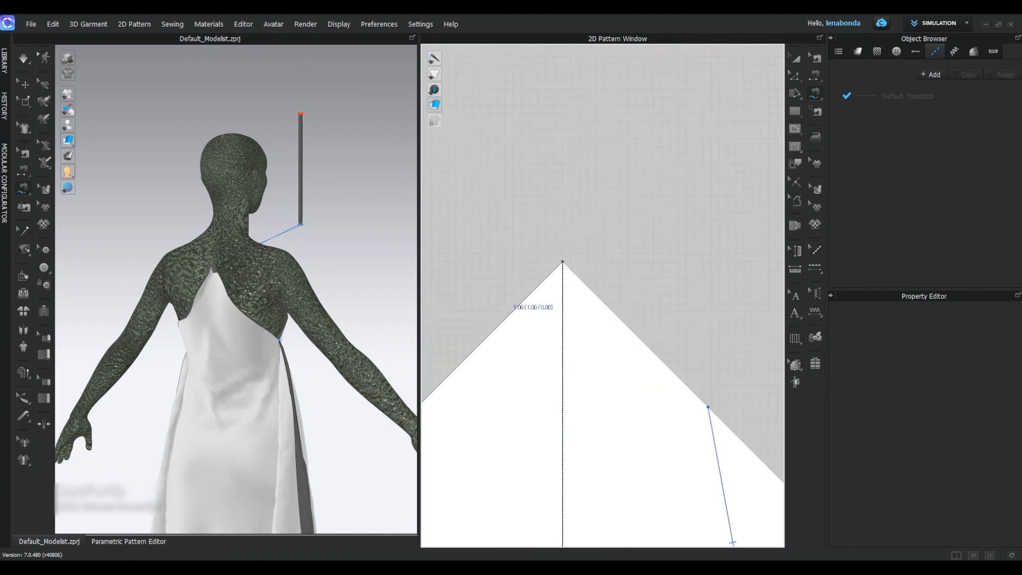
pyautogui.scroll(3, 576, 260)
pyautogui.click(603, 263)
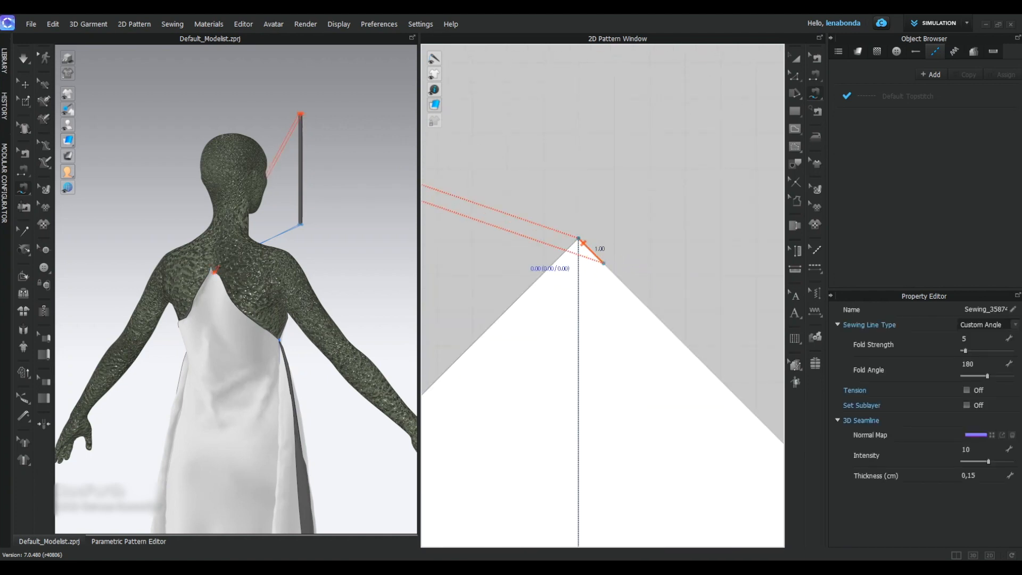
# Step: Move and rotate the strap over the avatar's shoulder beside the neck and simulate it into place
pyautogui.moveTo(319, 287); pyautogui.dragTo(234, 276, button='right')
pyautogui.click(221, 149)
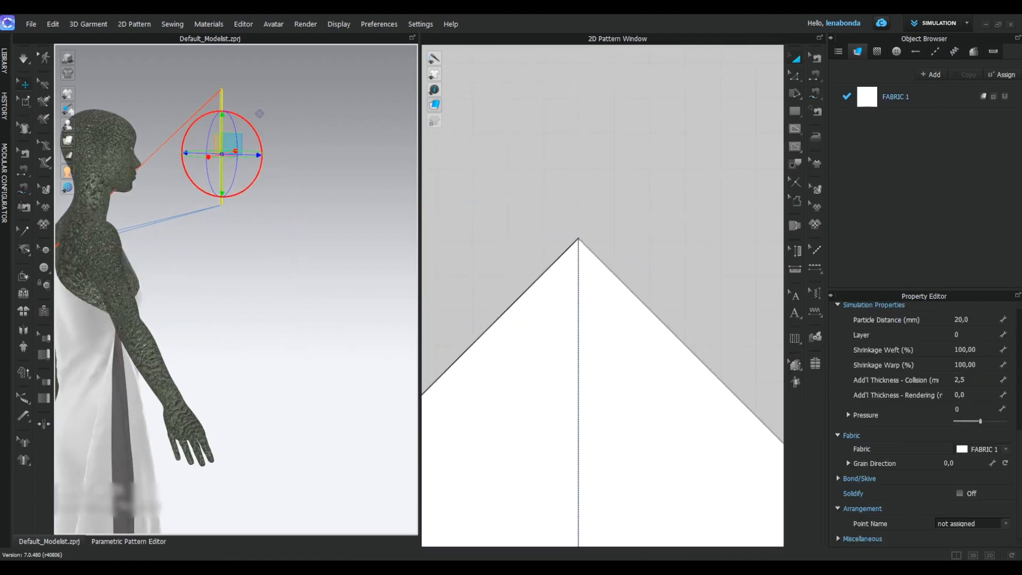
pyautogui.scroll(-3, 236, 213)
pyautogui.moveTo(308, 266); pyautogui.dragTo(239, 283, button='right')
pyautogui.moveTo(226, 186); pyautogui.dragTo(143, 198)
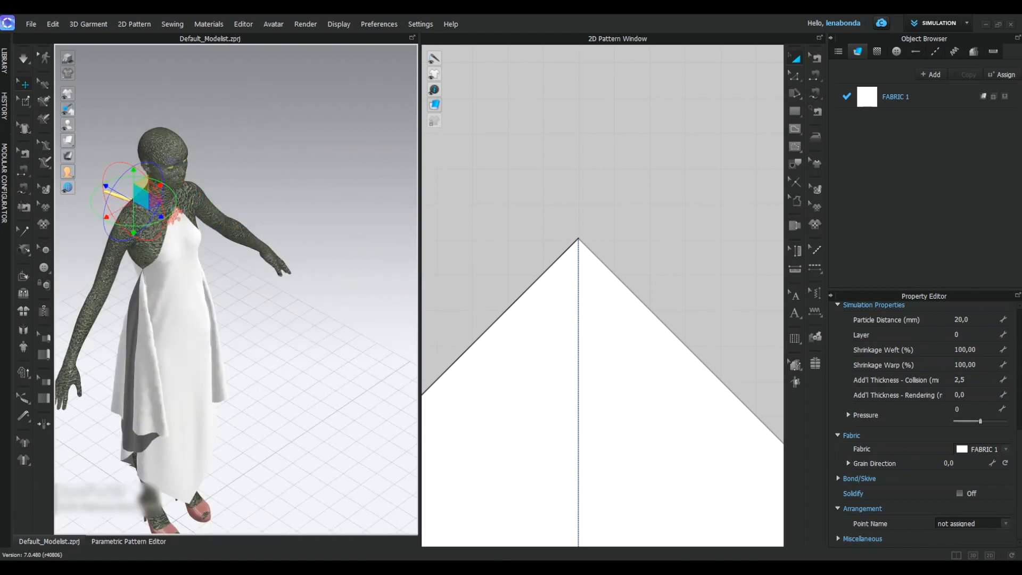
pyautogui.moveTo(213, 266); pyautogui.dragTo(303, 266, button='right')
pyautogui.moveTo(128, 257); pyautogui.dragTo(171, 244)
pyautogui.moveTo(205, 250); pyautogui.dragTo(136, 264, button='right')
pyautogui.moveTo(137, 264); pyautogui.dragTo(113, 259)
pyautogui.moveTo(140, 230); pyautogui.dragTo(144, 255, button='right')
pyautogui.press('space')
pyautogui.press('space')
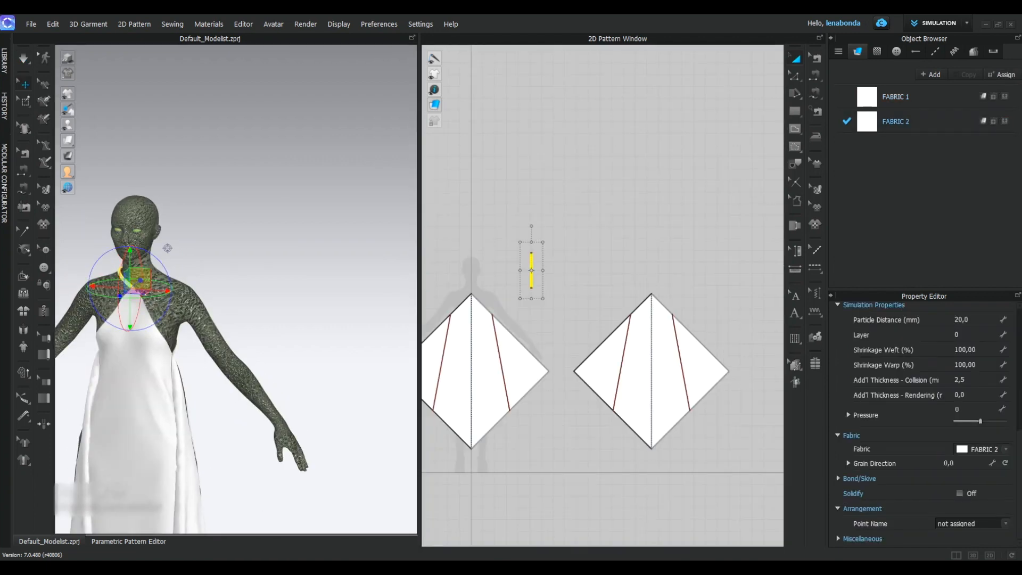
# Step: Set the physical property preset of the strap's FABRIC 2 to Trim_Full_Grain_Leather
pyautogui.click(895, 121)
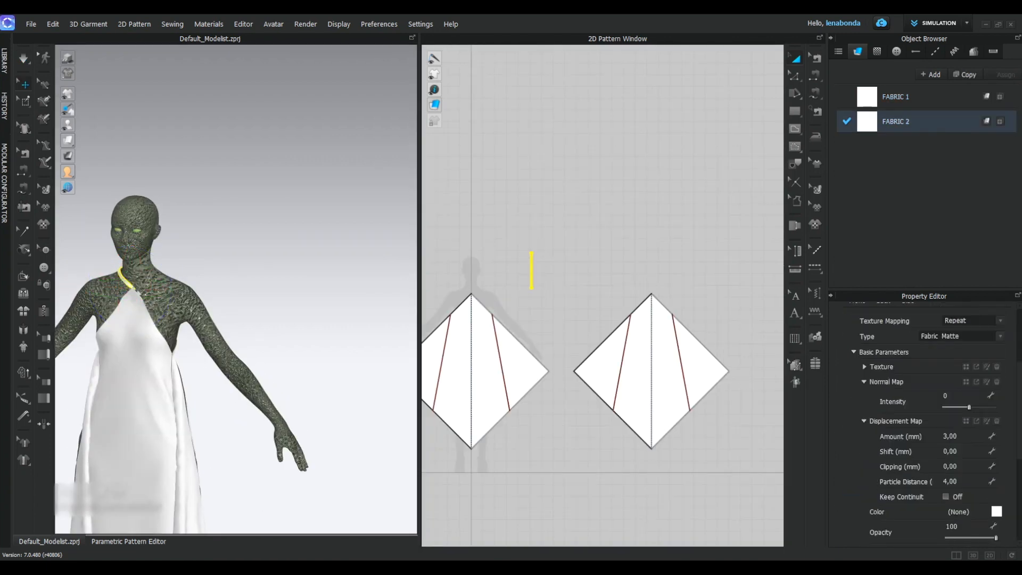
pyautogui.scroll(-3, 926, 426)
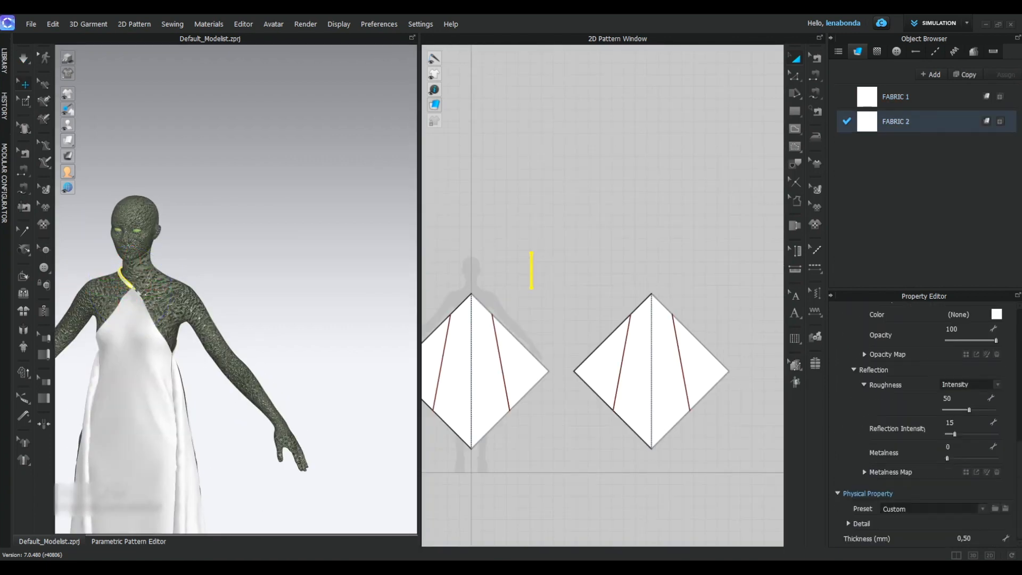
pyautogui.click(932, 508)
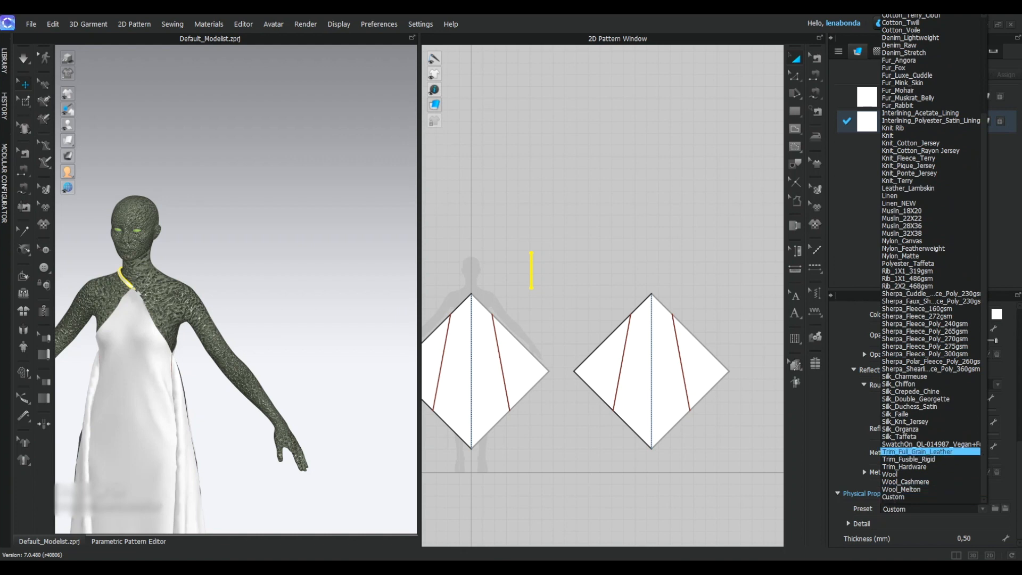
pyautogui.click(929, 452)
# Step: Place a copy of the strap pattern beside the first one for the other shoulder
pyautogui.scroll(6, 926, 453)
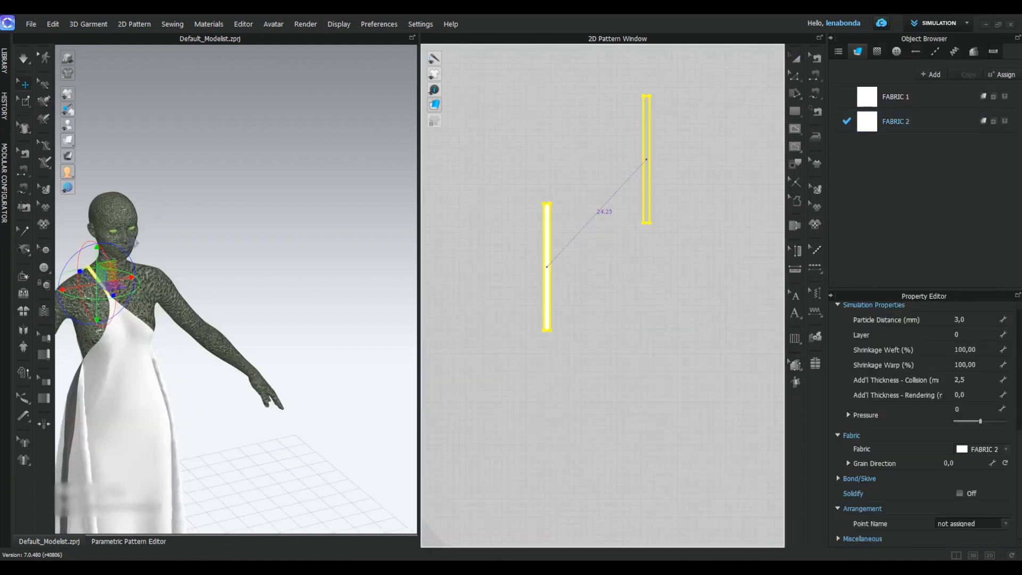
pyautogui.moveTo(642, 160); pyautogui.dragTo(600, 266)
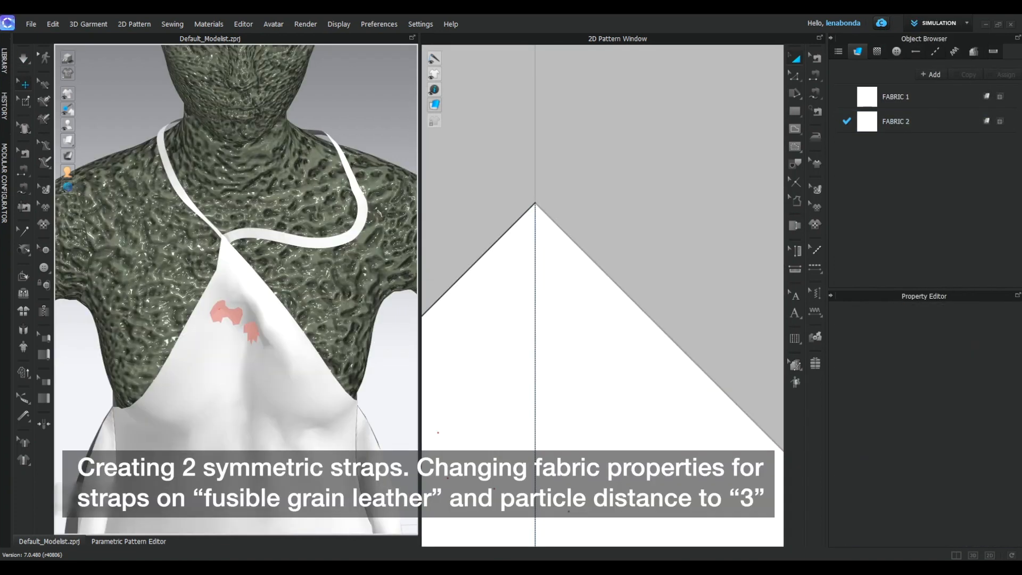
# Step: Simulate the dress with both straps so it hangs from the avatar's neck
pyautogui.rightClick(207, 299)
pyautogui.click(239, 323)
pyautogui.click(291, 376)
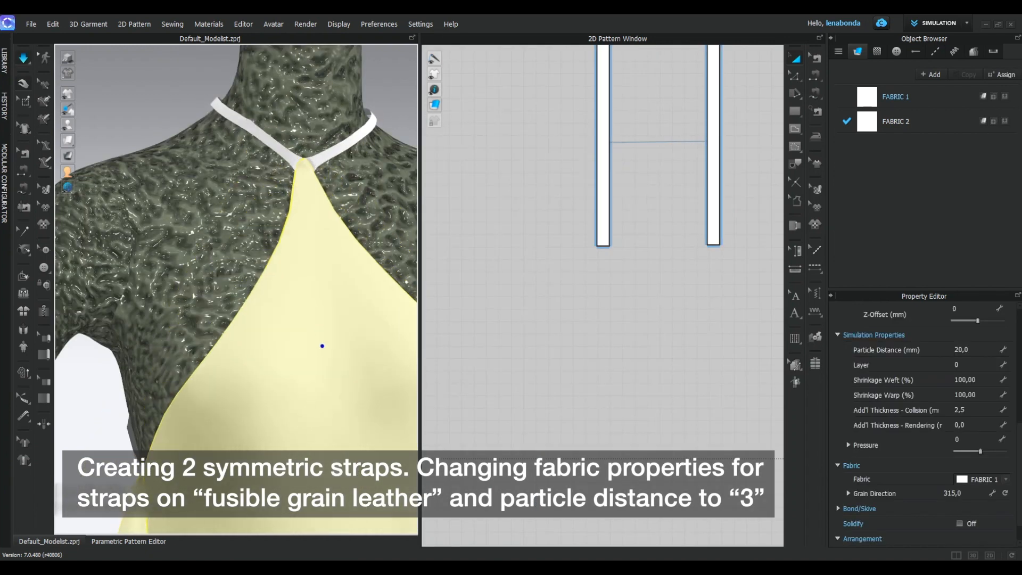
pyautogui.scroll(-3, 280, 318)
pyautogui.scroll(-5, 280, 318)
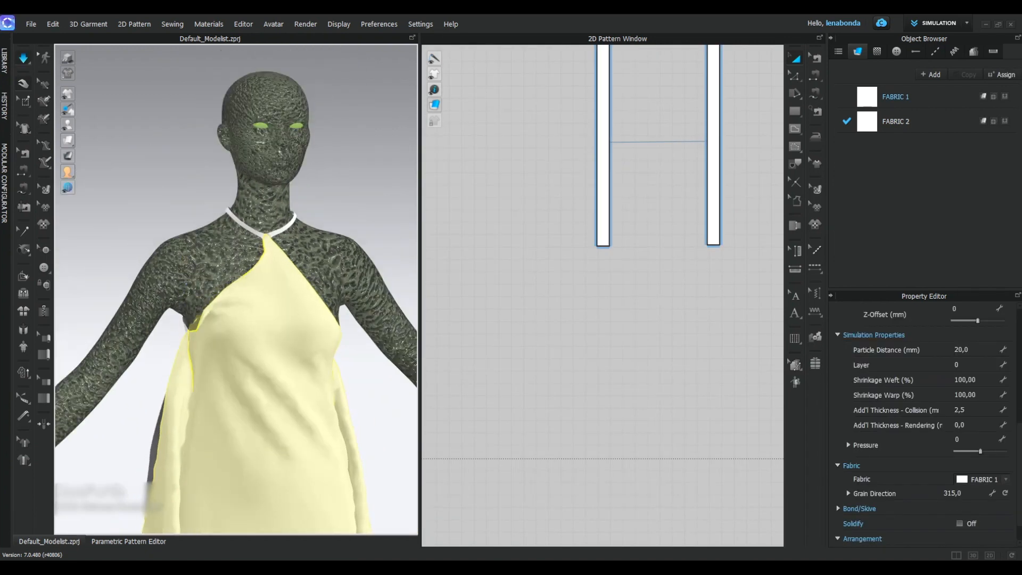
# Step: Turn on Elastic for the 25 cm upper edges of the front and back diamond panels and simulate the dress
pyautogui.press('z')
pyautogui.click(505, 408)
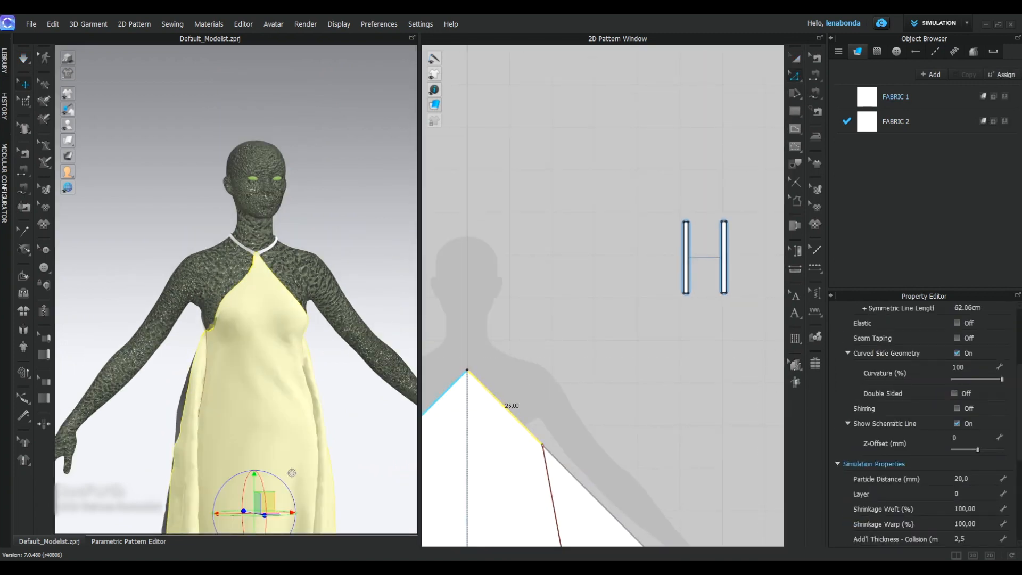
pyautogui.click(957, 323)
pyautogui.scroll(-7, 512, 307)
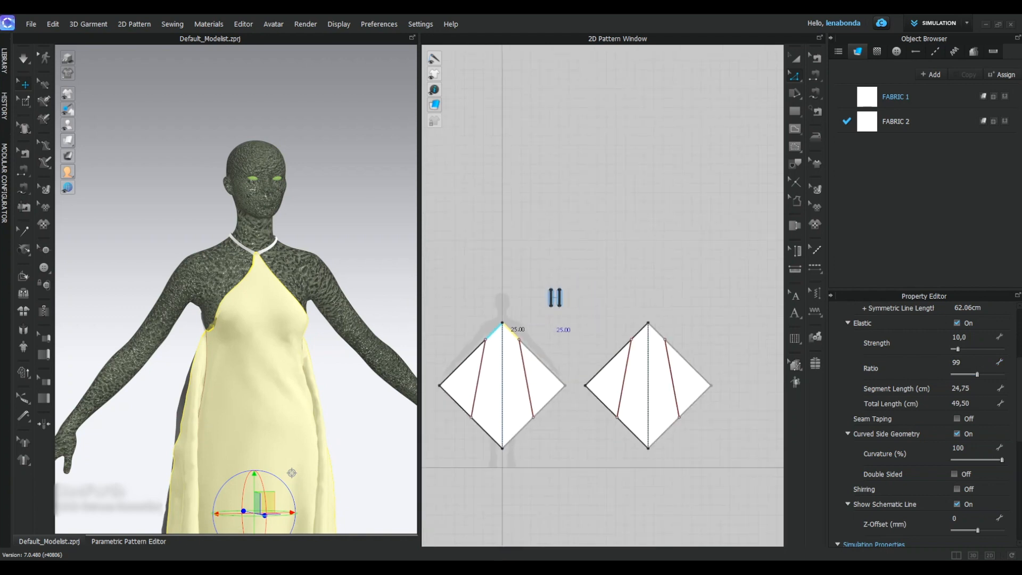
pyautogui.scroll(4, 703, 301)
pyautogui.click(553, 369)
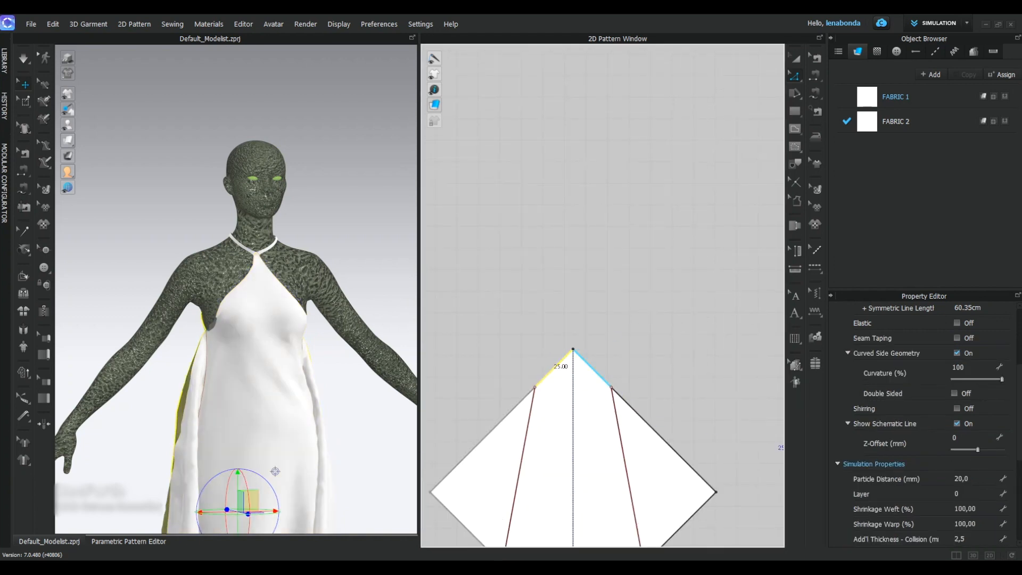
pyautogui.click(957, 323)
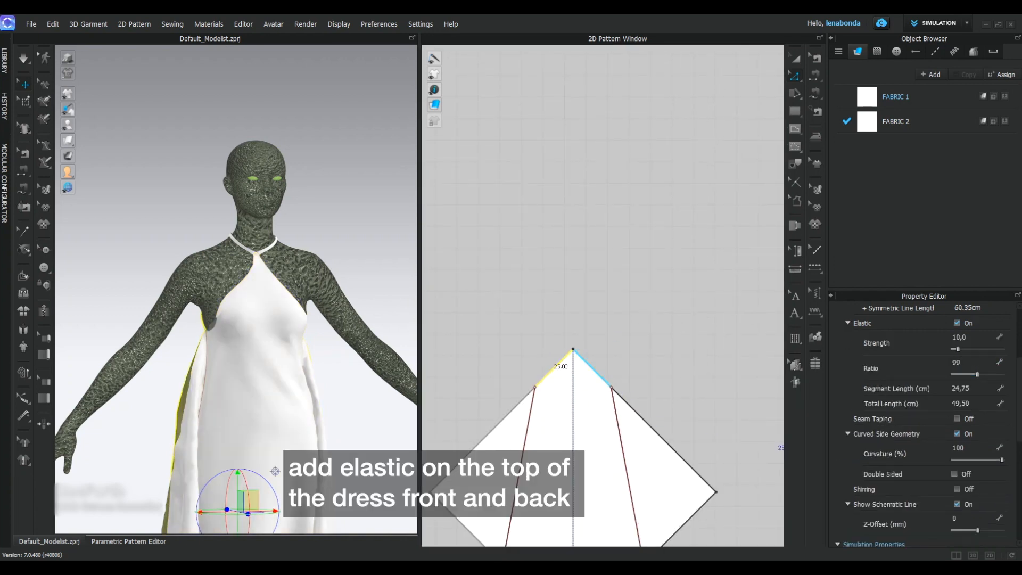
pyautogui.press('space')
pyautogui.moveTo(330, 298); pyautogui.dragTo(205, 298, button='right')
pyautogui.click(205, 301)
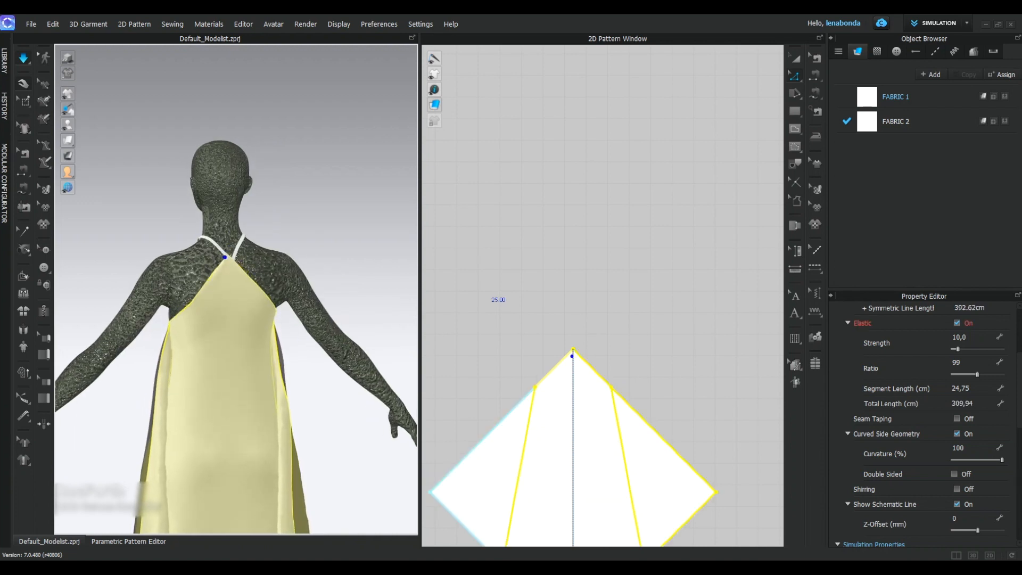
# Step: Set the additional rendering thickness of both neck straps to 1,0 mm
pyautogui.click(214, 246)
pyautogui.scroll(-2, 923, 426)
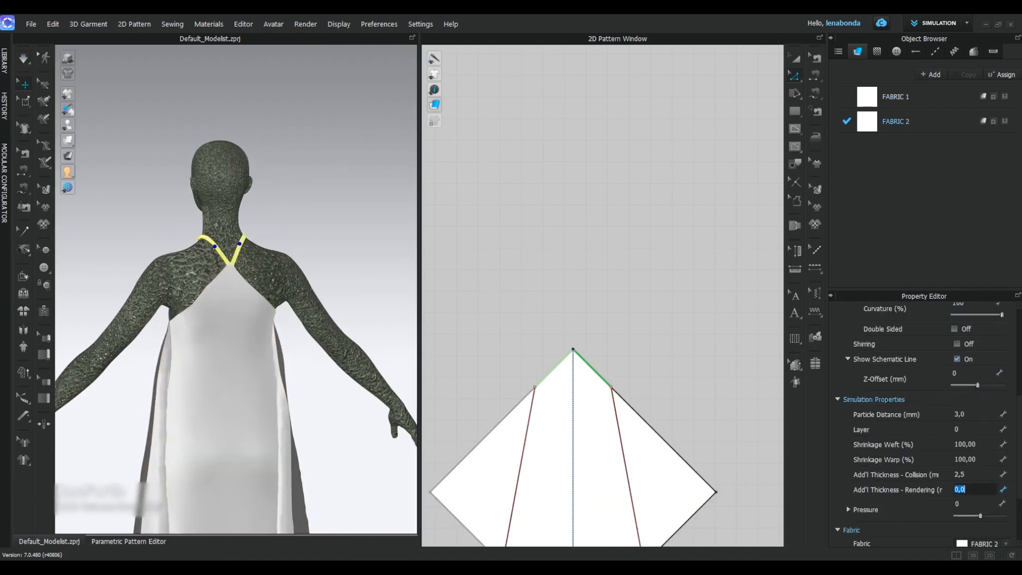
pyautogui.press('Return')
pyautogui.moveTo(159, 340); pyautogui.dragTo(325, 340, button='right')
pyautogui.scroll(-3, 324, 341)
# Step: Set the particle distance of both diamond panels to 10 mm and their grain direction to 45
pyautogui.click(794, 58)
pyautogui.moveTo(580, 492); pyautogui.dragTo(630, 277, button='middle')
pyautogui.scroll(-5, 630, 277)
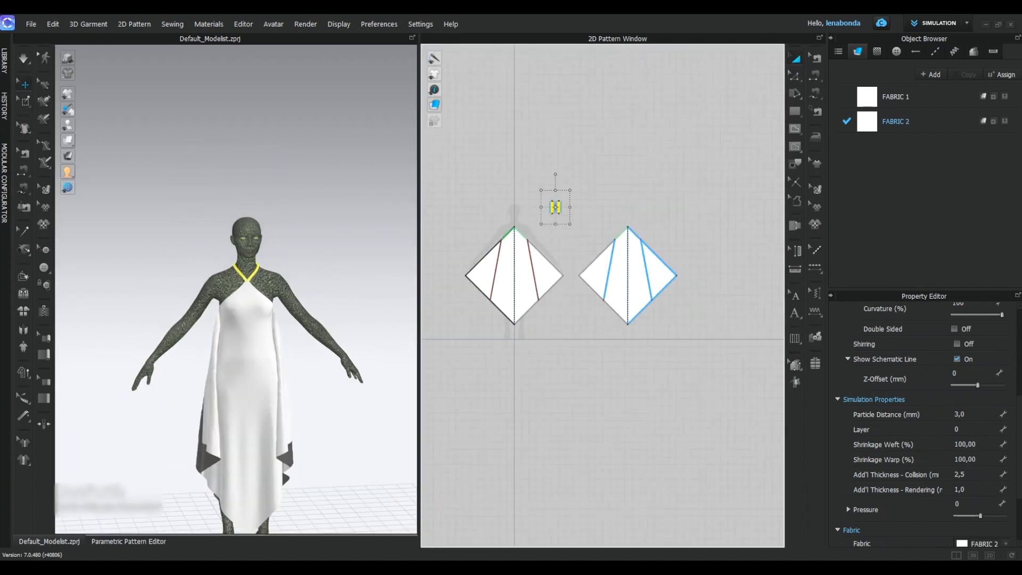
pyautogui.click(498, 282)
pyautogui.keyDown('shift'); pyautogui.click(636, 282); pyautogui.keyUp('shift')
pyautogui.scroll(-4, 923, 425)
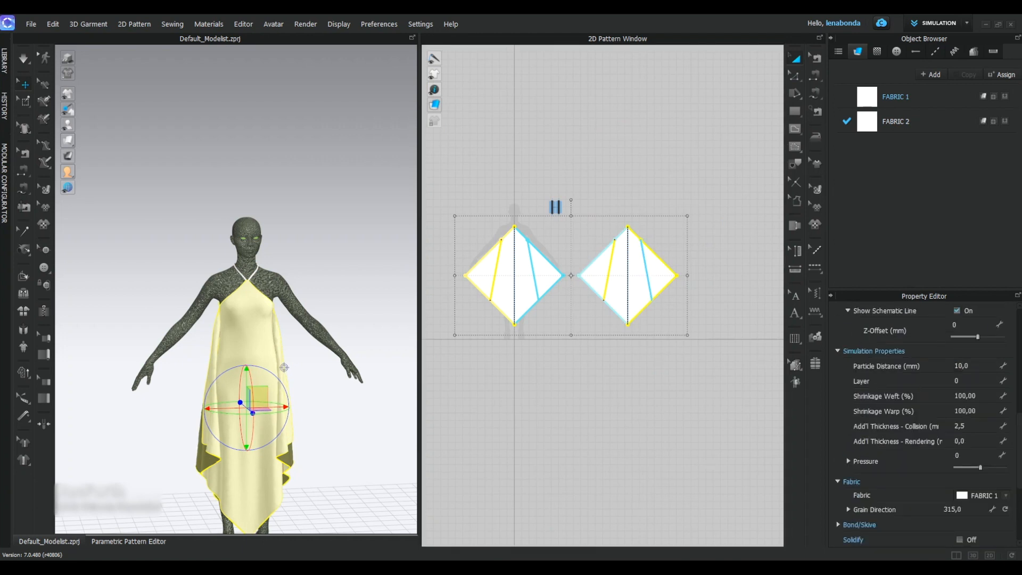
pyautogui.scroll(-4, 924, 425)
pyautogui.click(953, 381)
pyautogui.write('4')
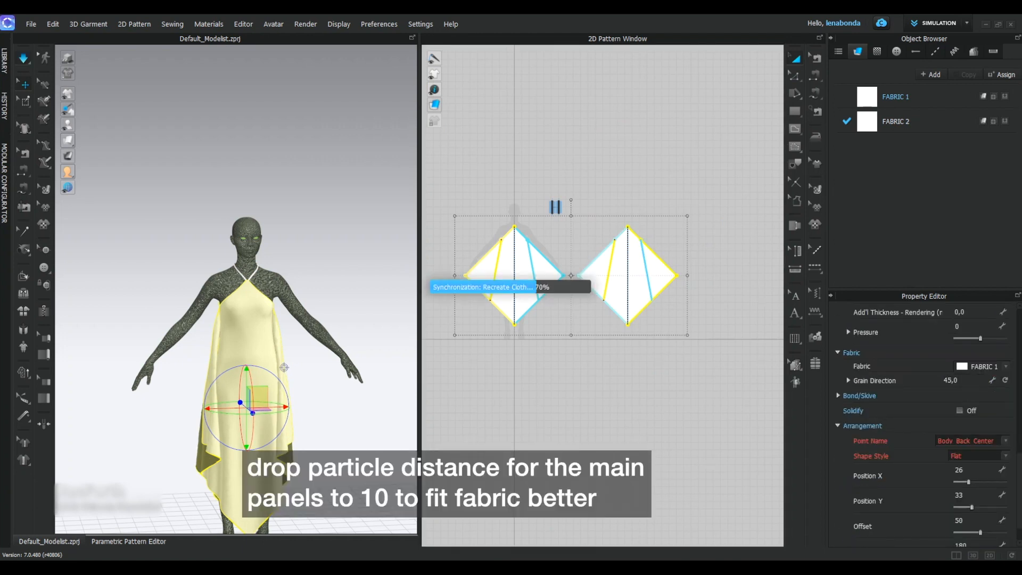
# Step: Apply the library fabric Silk_Charmeuse to FABRIC 1 and set its material type to Fabric Silk/Satin
pyautogui.click(896, 97)
pyautogui.scroll(-4, 923, 426)
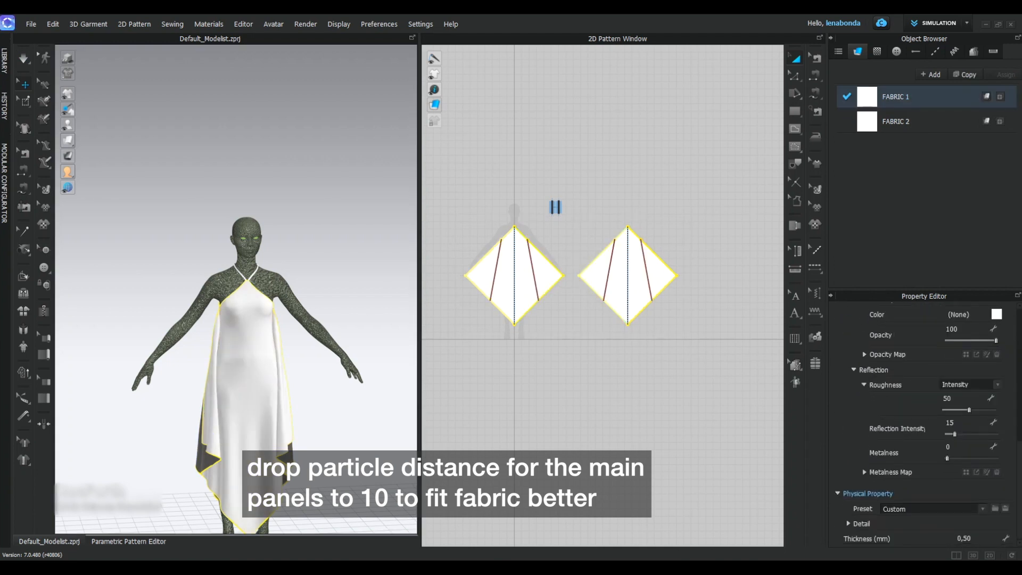
pyautogui.scroll(4, 923, 425)
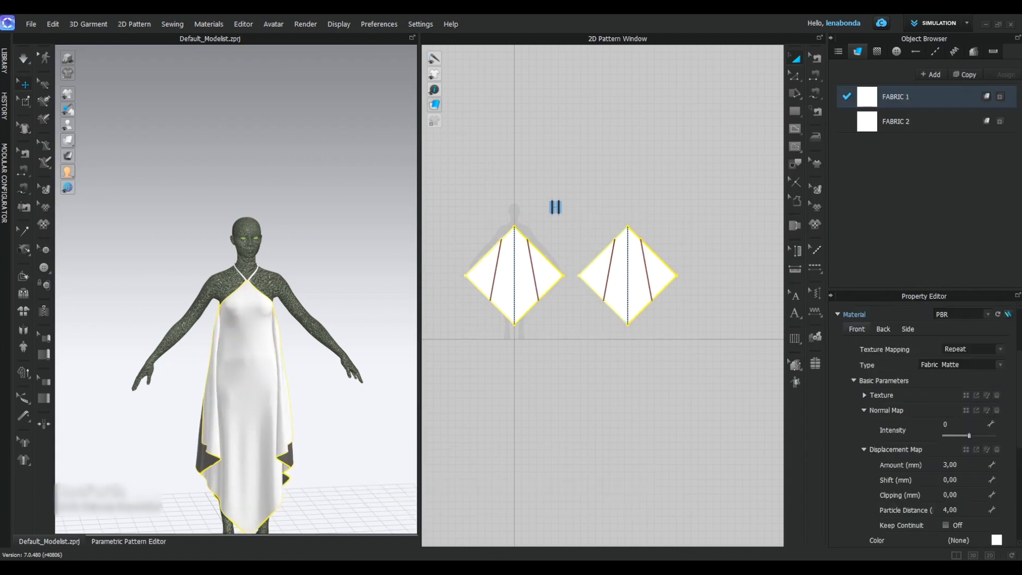
pyautogui.click(5, 61)
pyautogui.click(39, 120)
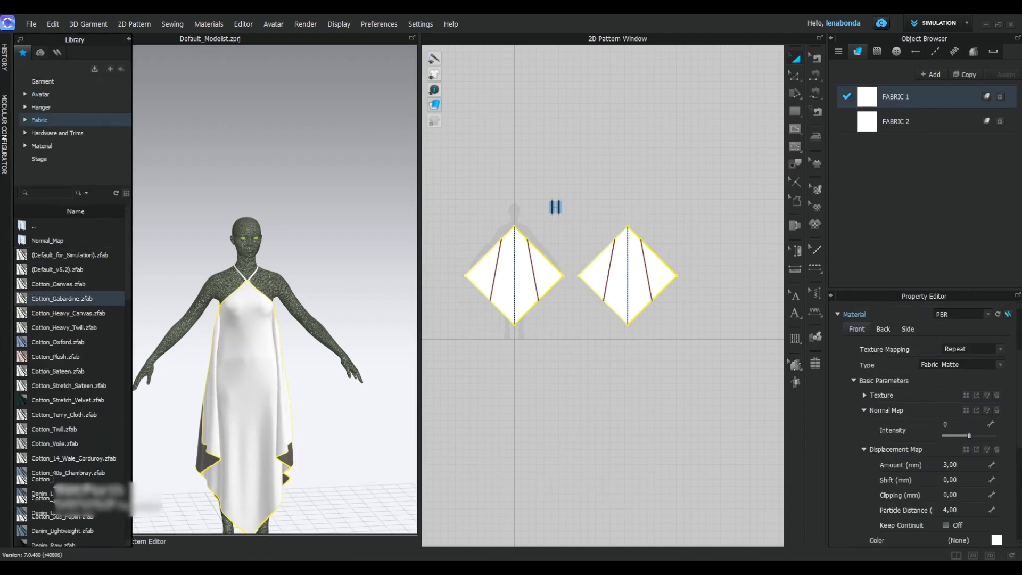
pyautogui.scroll(-12, 74, 415)
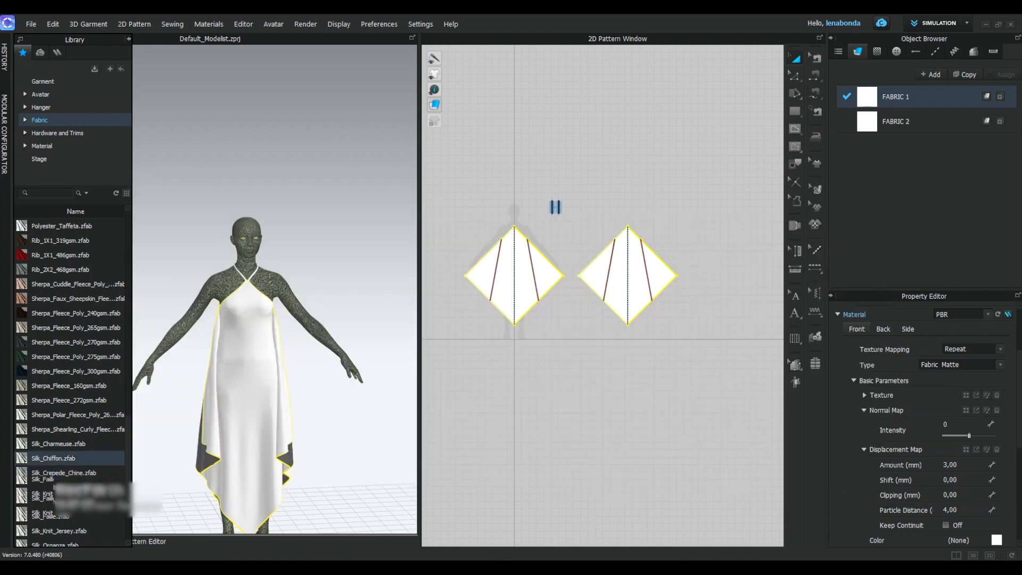
pyautogui.moveTo(59, 443)
pyautogui.moveTo(59, 443); pyautogui.dragTo(902, 97)
pyautogui.click(961, 364)
pyautogui.click(944, 380)
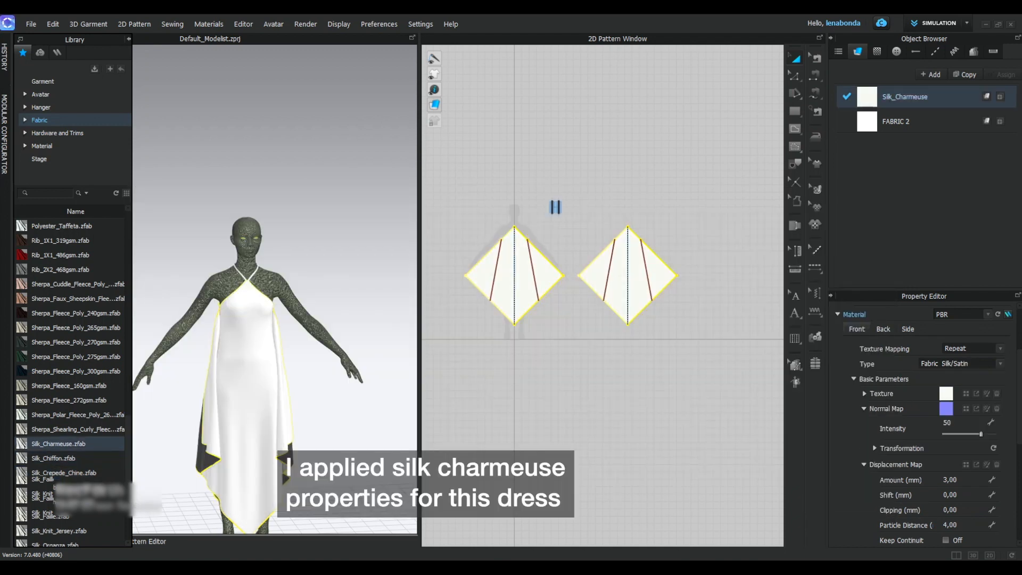
# Step: Set the Silk_Charmeuse fabric's colour to the Pantone FHI Polyester TSX shade Bashful Blush
pyautogui.scroll(-3, 923, 425)
pyautogui.click(996, 426)
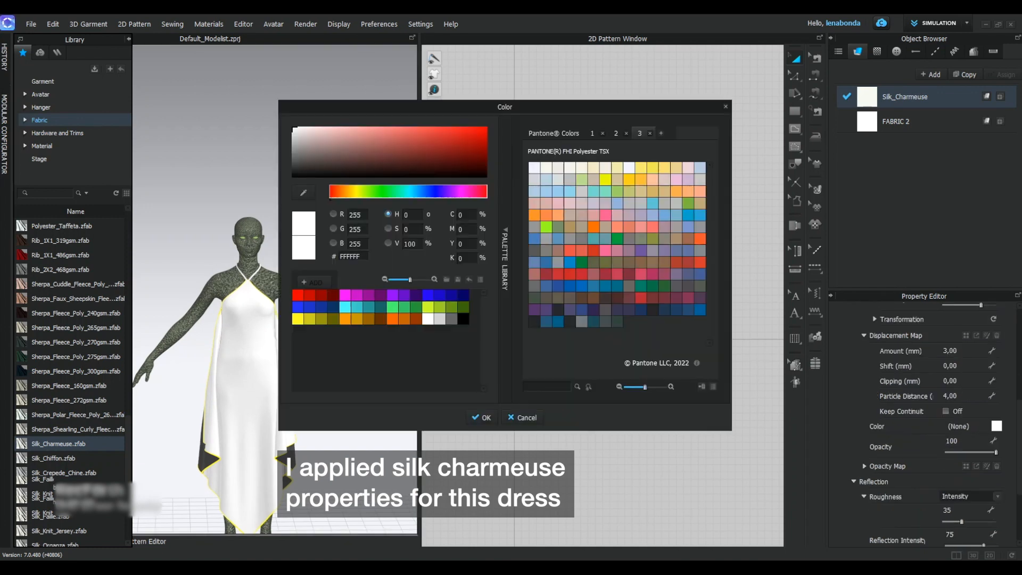
pyautogui.click(534, 203)
pyautogui.click(481, 418)
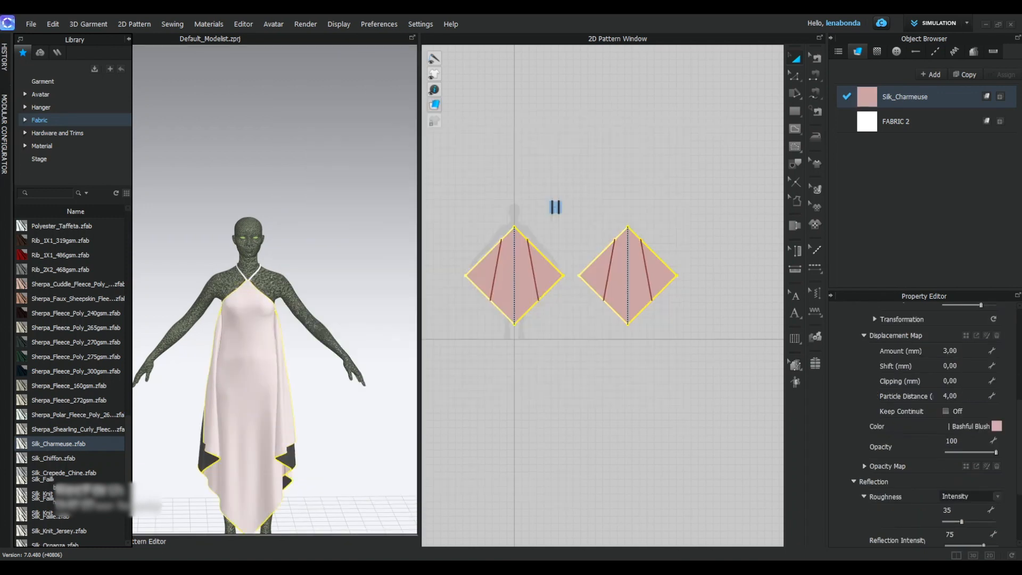
pyautogui.moveTo(279, 372); pyautogui.dragTo(282, 344, button='middle')
# Step: Search the Pantone palette for blush and set the straps' FABRIC 2 to the matching Bashful Blush colour
pyautogui.moveTo(539, 190); pyautogui.dragTo(572, 222)
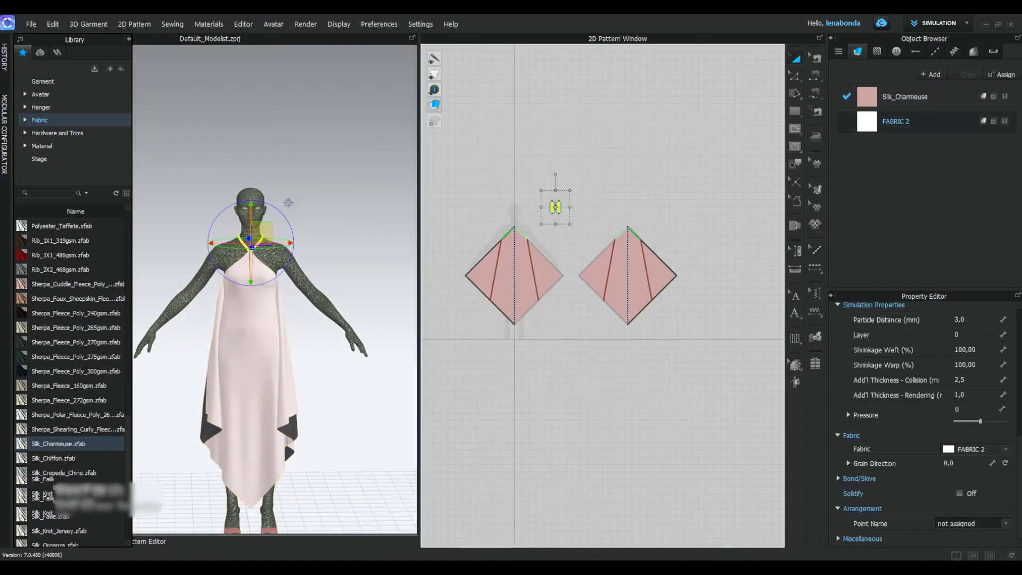
pyautogui.click(283, 438)
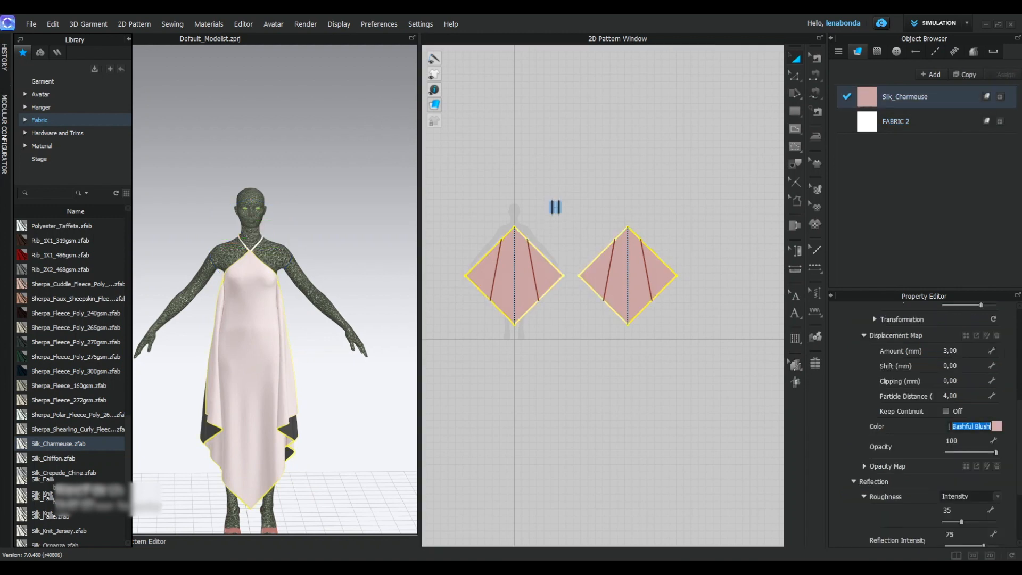
pyautogui.moveTo(549, 199); pyautogui.dragTo(563, 215)
pyautogui.click(996, 411)
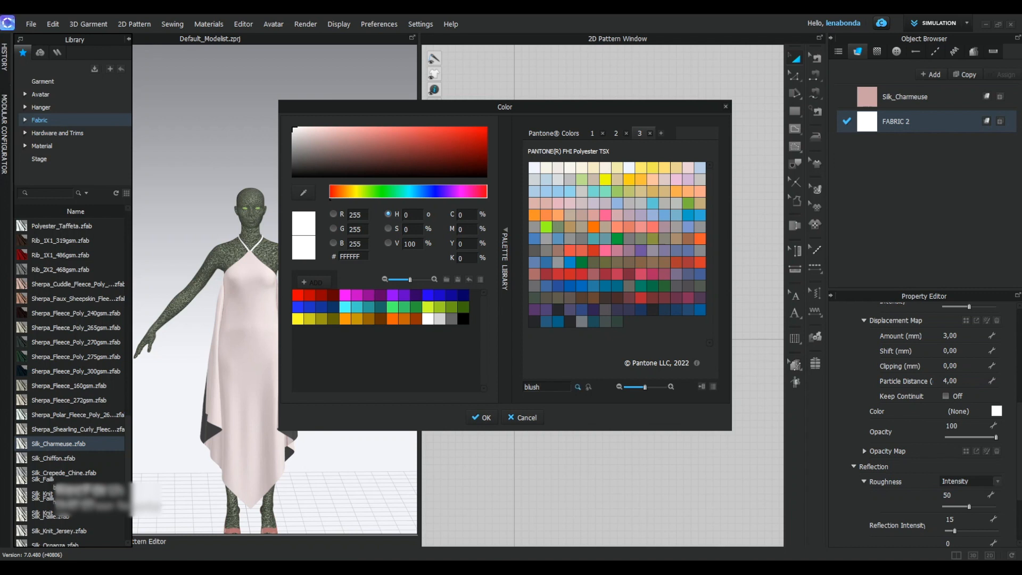
pyautogui.write('blush')
pyautogui.press('Return')
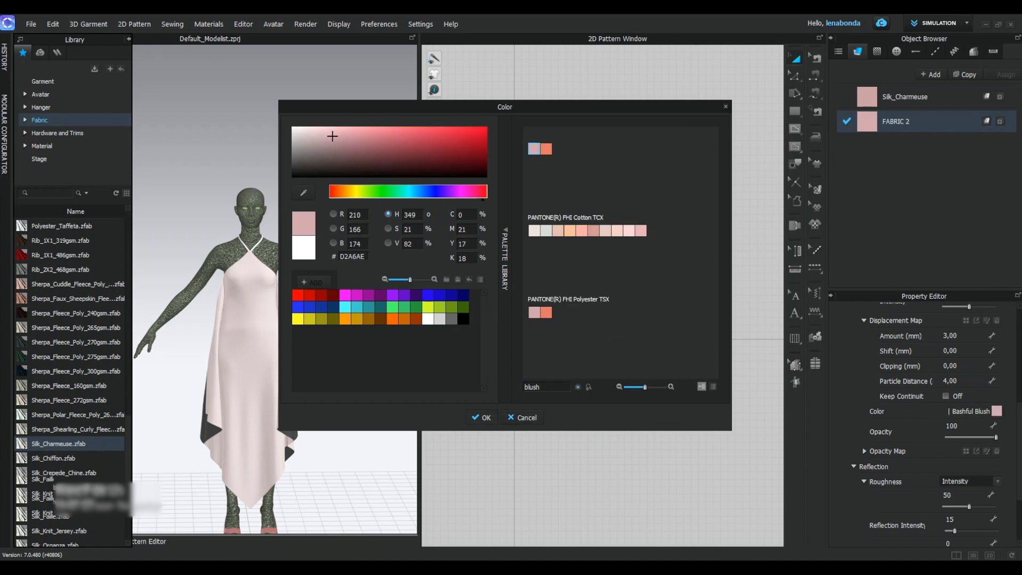
pyautogui.click(481, 417)
pyautogui.click(349, 320)
pyautogui.moveTo(348, 319); pyautogui.dragTo(353, 266, button='middle')
pyautogui.moveTo(353, 266); pyautogui.dragTo(367, 267, button='right')
pyautogui.click(306, 24)
pyautogui.click(310, 37)
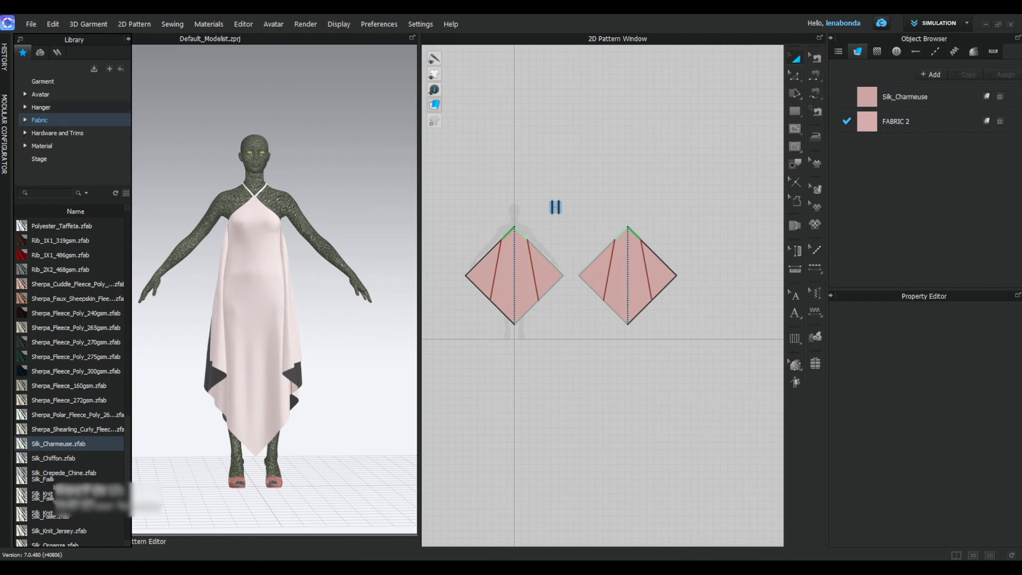
# Step: Apply the library pose FV2_07.pos to the avatar and open the render of the dressed figure
pyautogui.click(41, 94)
pyautogui.doubleClick(48, 240)
pyautogui.doubleClick(40, 298)
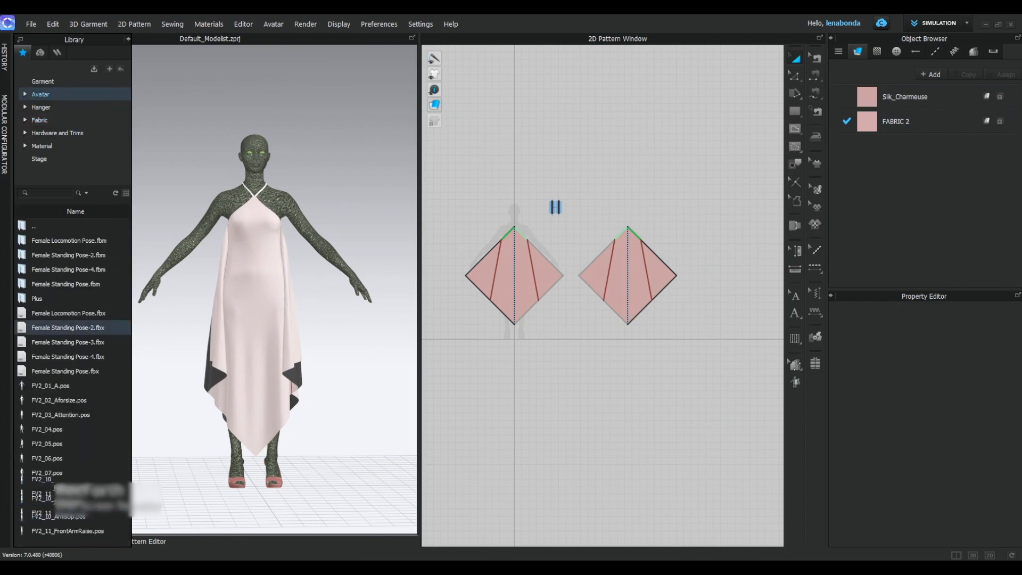
pyautogui.doubleClick(46, 473)
pyautogui.click(515, 324)
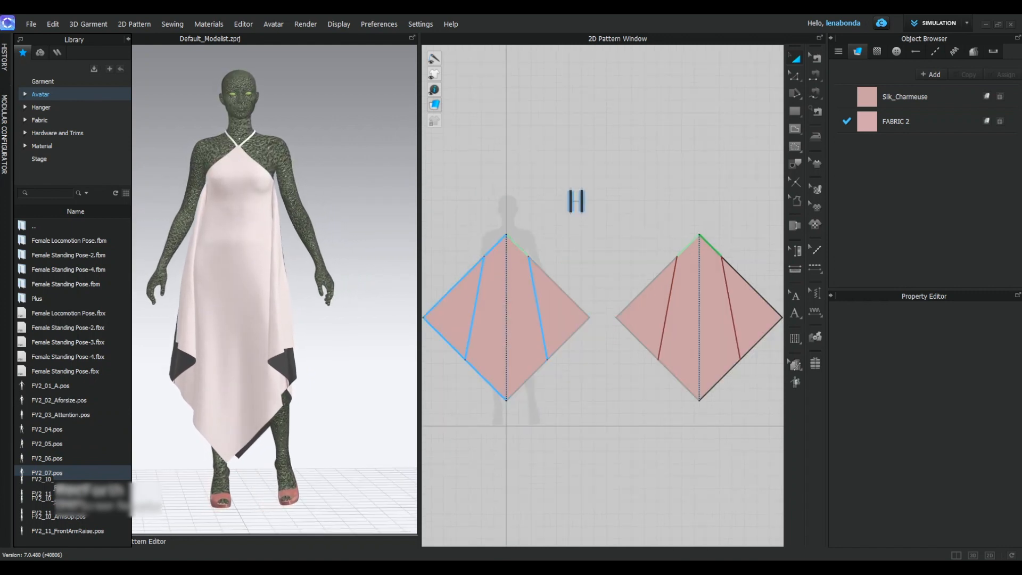
pyautogui.click(306, 24)
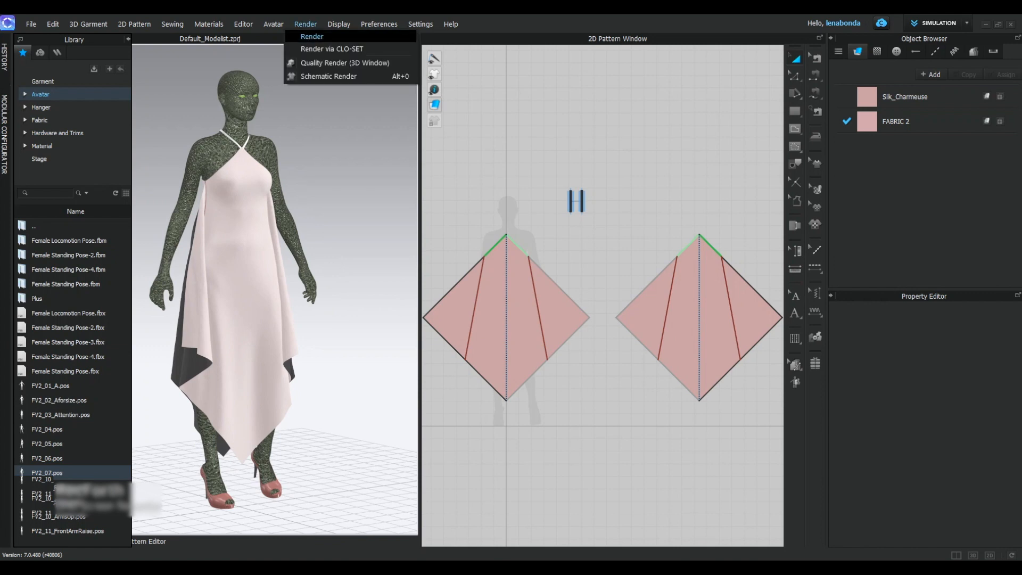
pyautogui.click(313, 37)
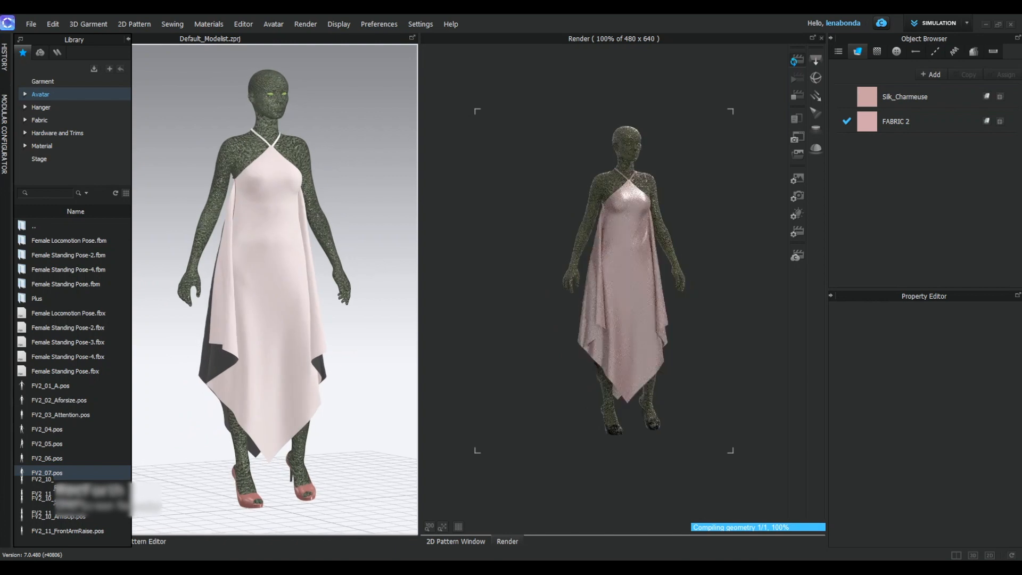
# Step: Try Duckling, Béchamel and Melaleuca as the Silk_Charmeuse colour, settle on Pepper Stem, and check the dress from back and front
pyautogui.click(905, 97)
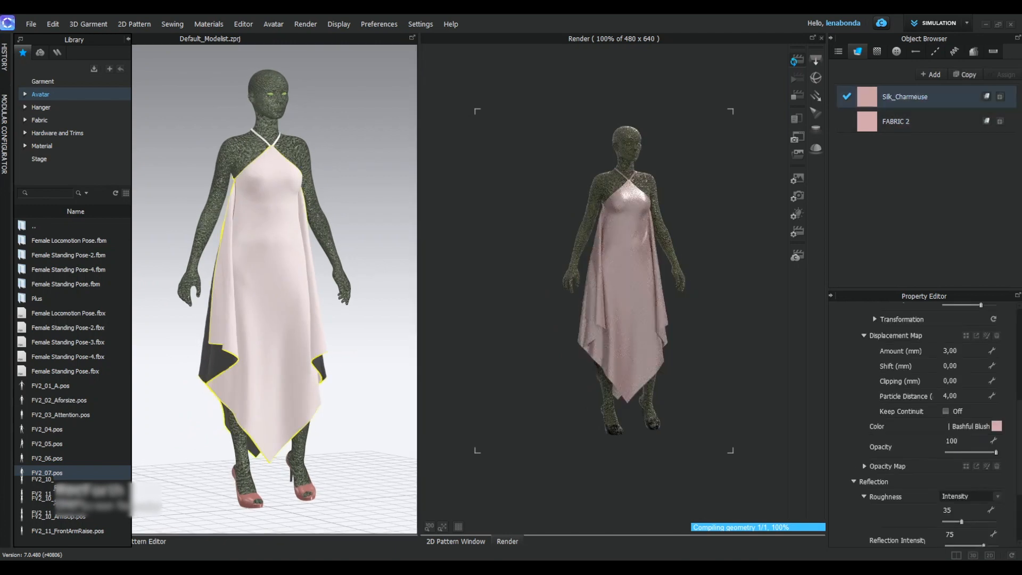
pyautogui.click(996, 426)
pyautogui.click(616, 167)
pyautogui.moveTo(505, 107); pyautogui.dragTo(222, 104)
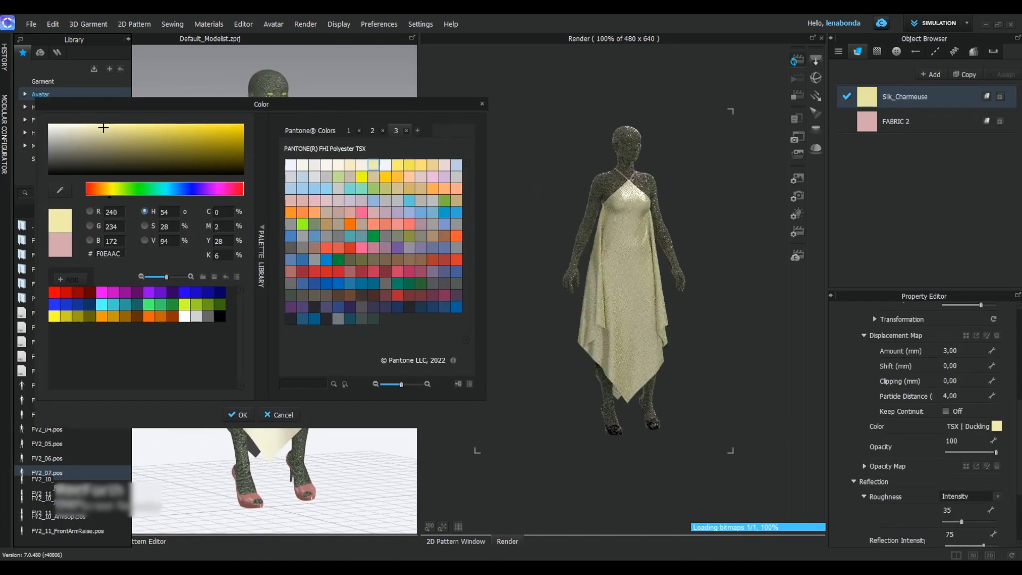
pyautogui.click(310, 165)
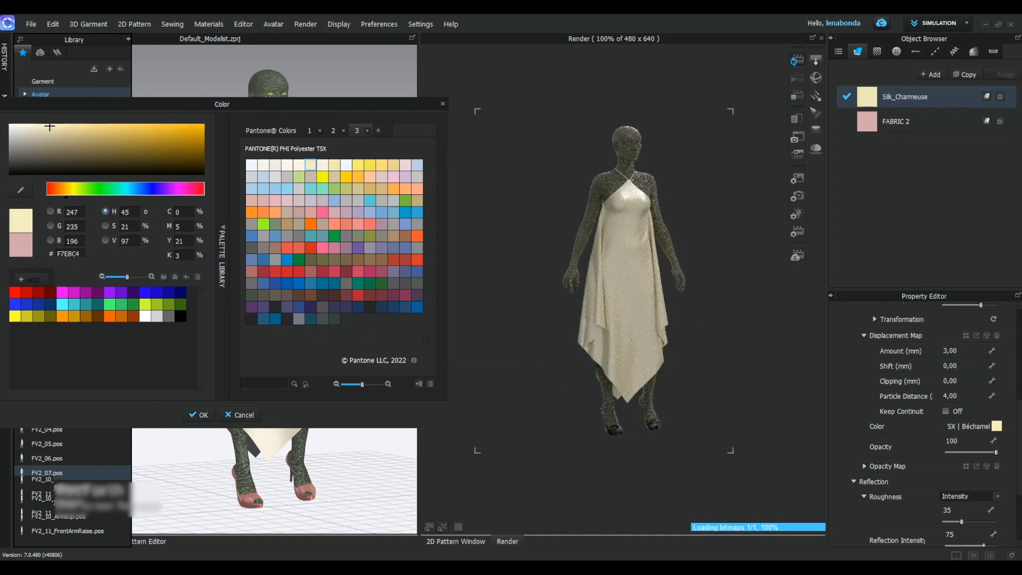
pyautogui.click(334, 319)
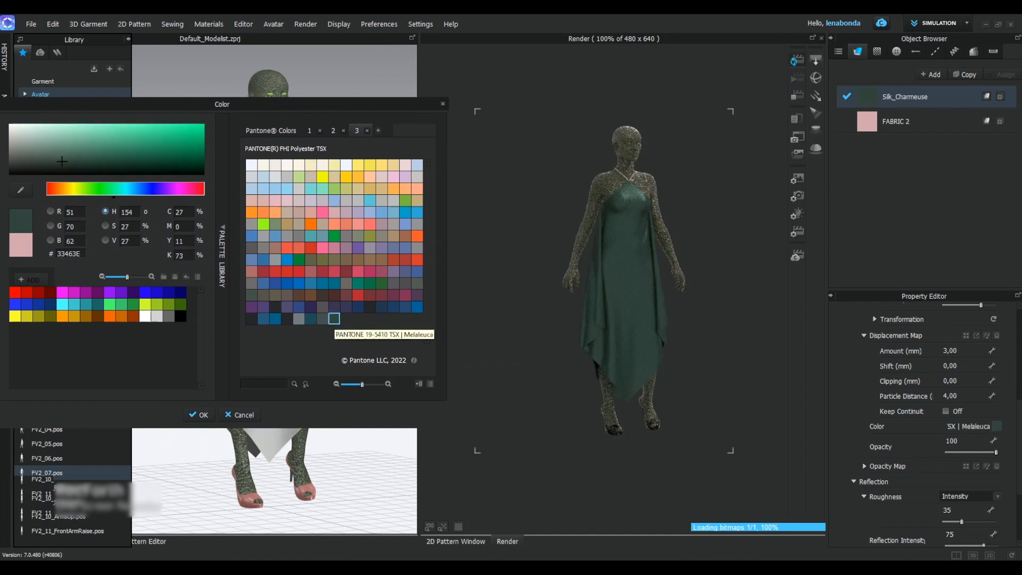
pyautogui.click(369, 235)
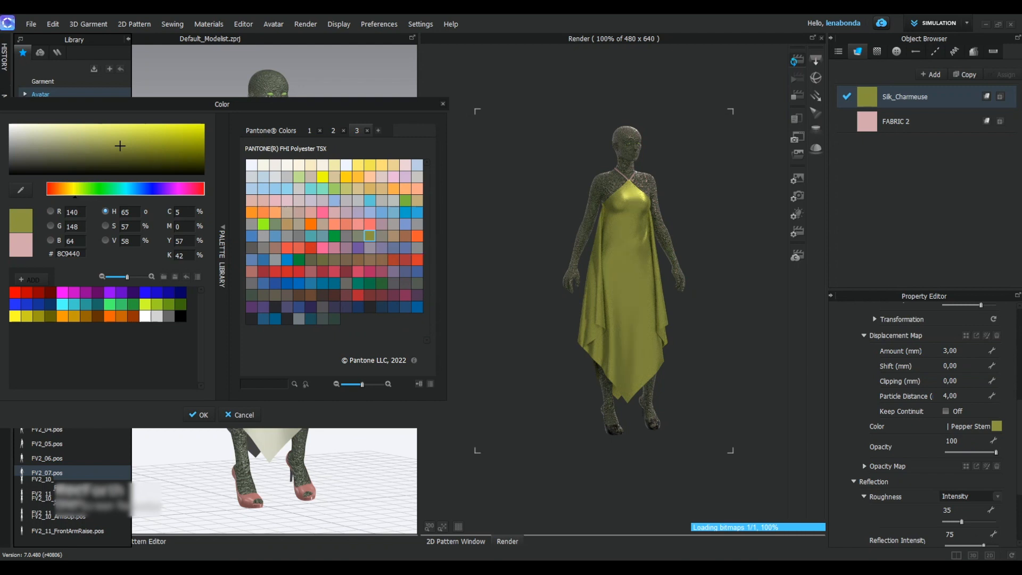
pyautogui.press('Return')
pyautogui.moveTo(340, 298); pyautogui.dragTo(229, 298, button='right')
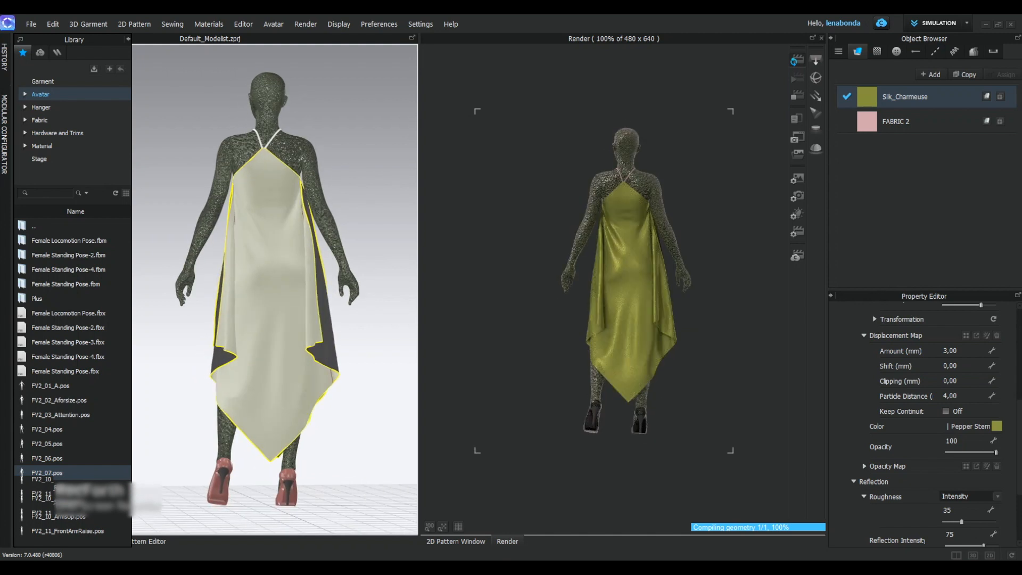
pyautogui.press('2')
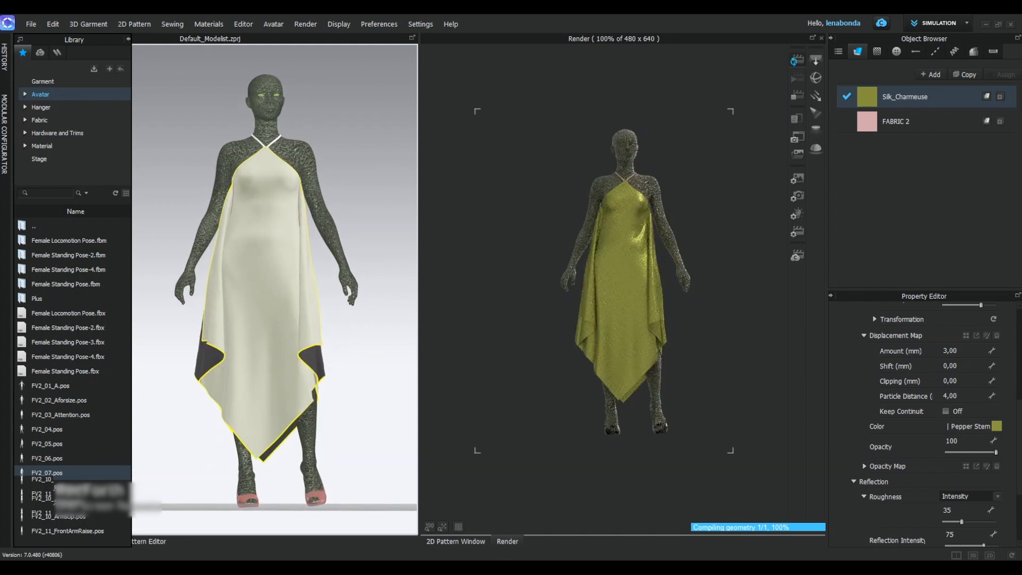